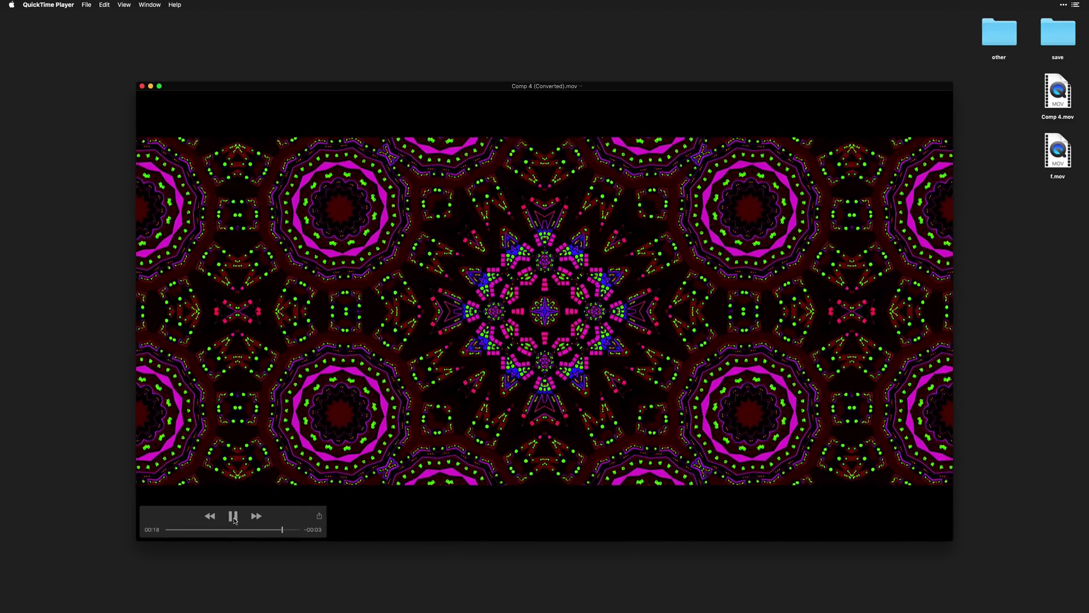
# - Play f (Converted).mov in QuickTime Player and pause it about 12 seconds in
pyautogui.moveTo(232, 518)
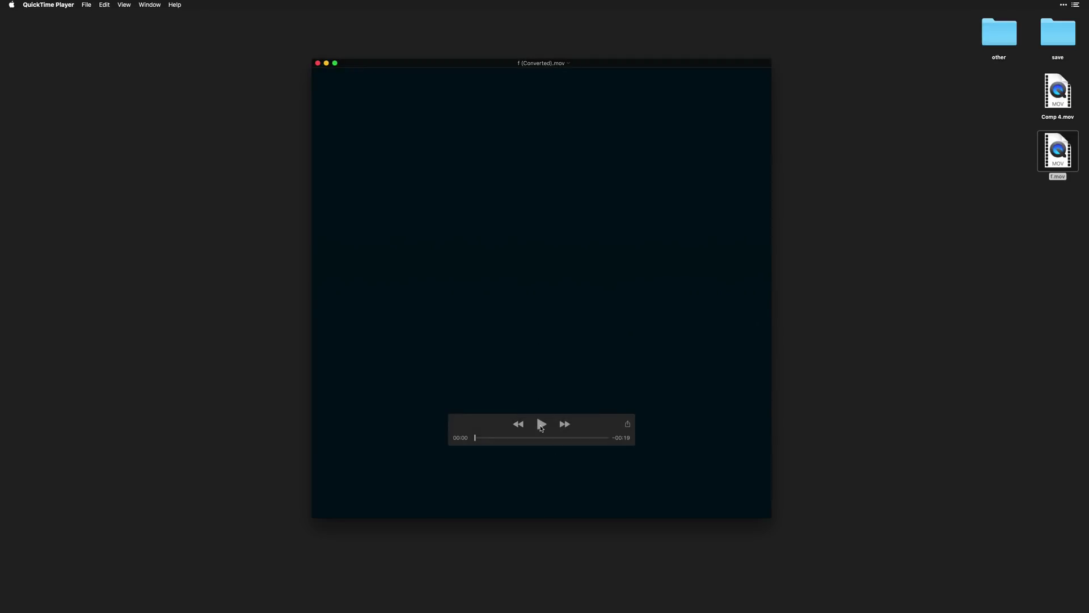
pyautogui.click(541, 425)
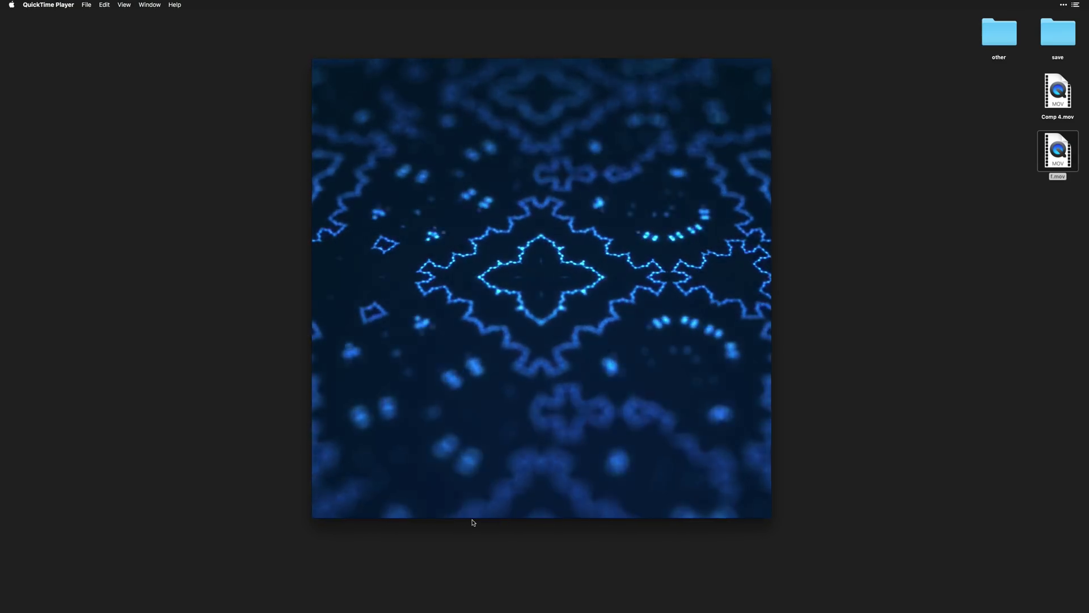
pyautogui.moveTo(488, 490)
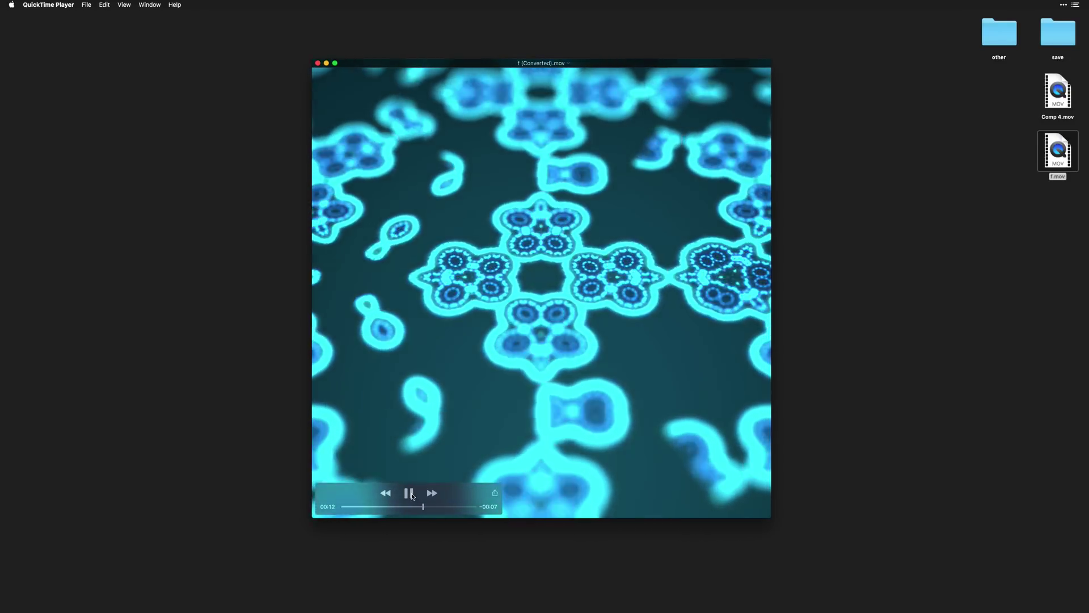
pyautogui.press('space')
# - Read the italic plugin-installation note on the omino store page in Chrome, then return to After Effects
pyautogui.moveTo(471, 604)
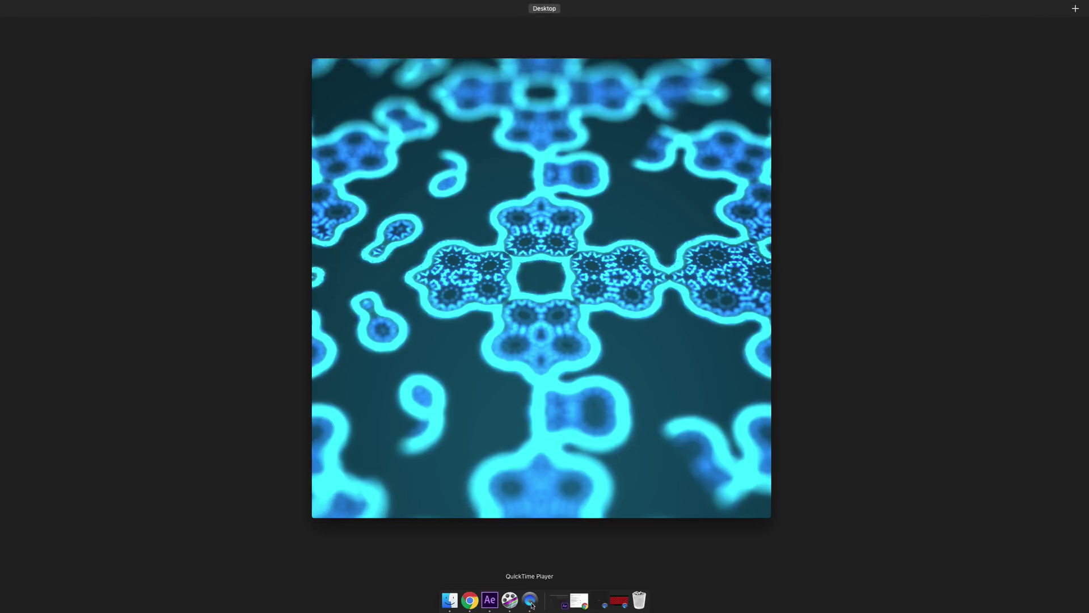
pyautogui.click(471, 600)
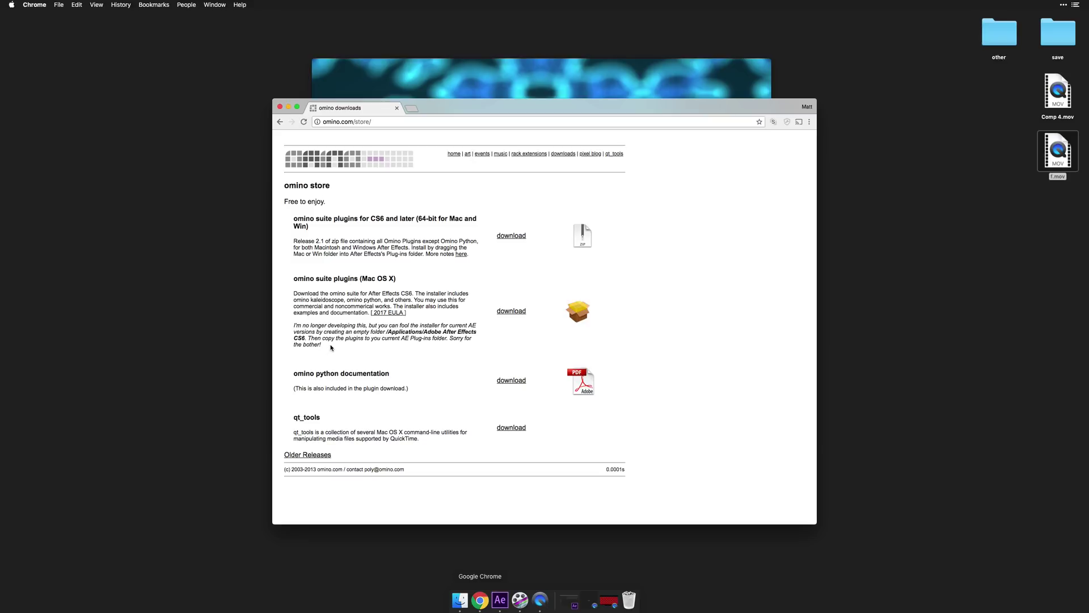
pyautogui.moveTo(326, 347); pyautogui.dragTo(292, 326)
pyautogui.click(322, 323)
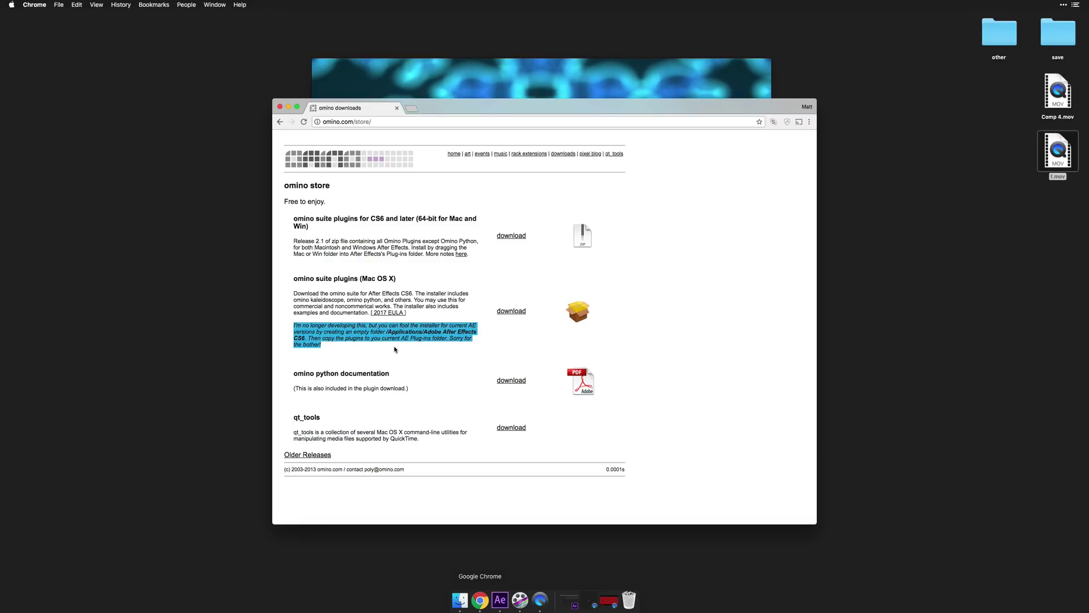
pyautogui.moveTo(386, 332); pyautogui.dragTo(310, 338)
pyautogui.click(385, 359)
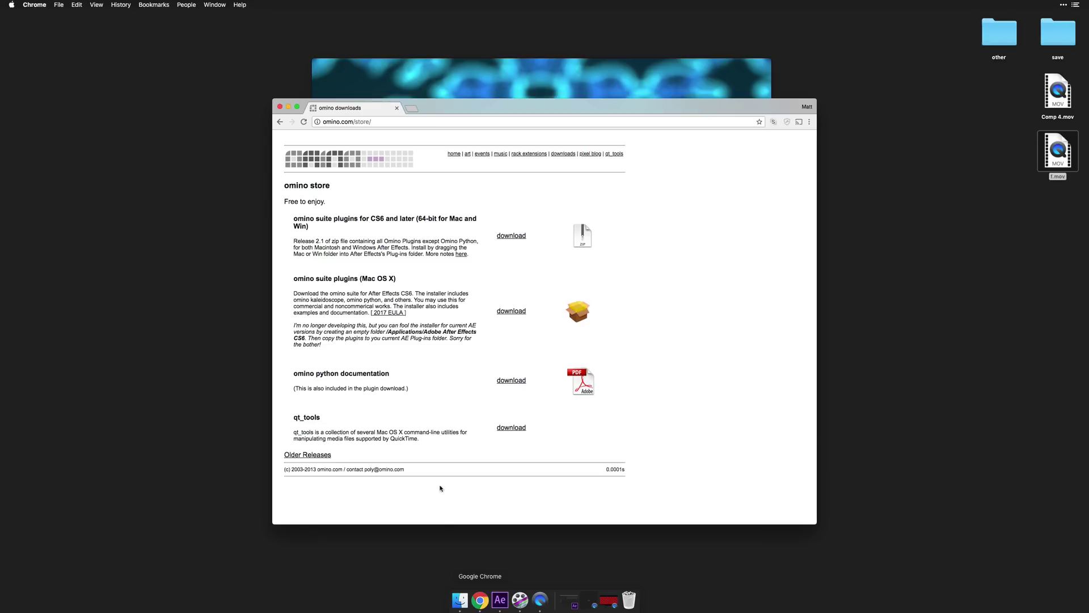
pyautogui.click(500, 600)
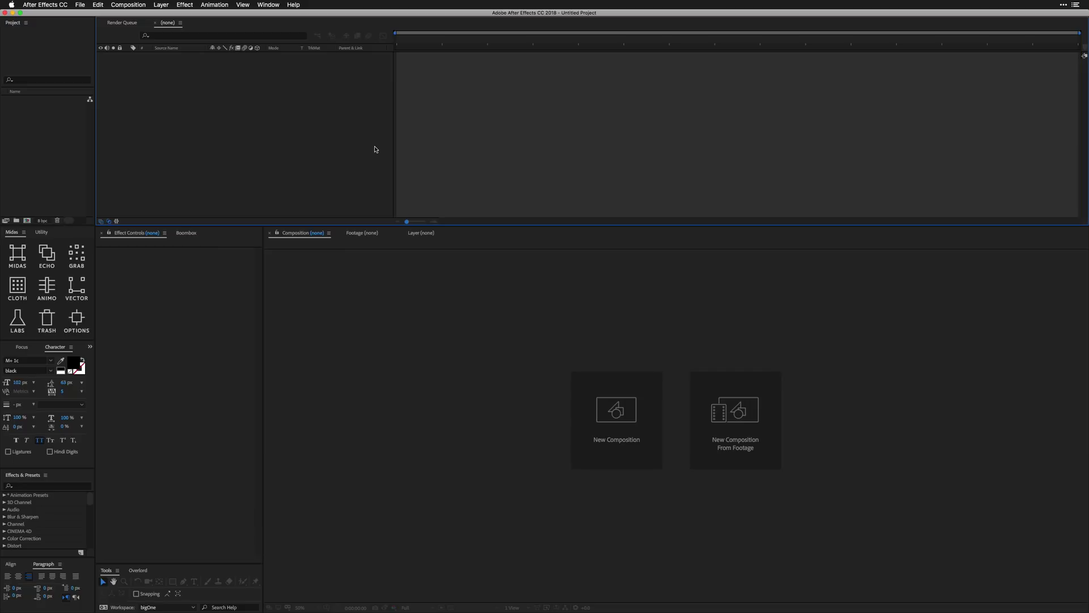
# - Create Comp 1 with a duration of 10 seconds and 01 frames
pyautogui.click(406, 458)
pyautogui.press('super+n')
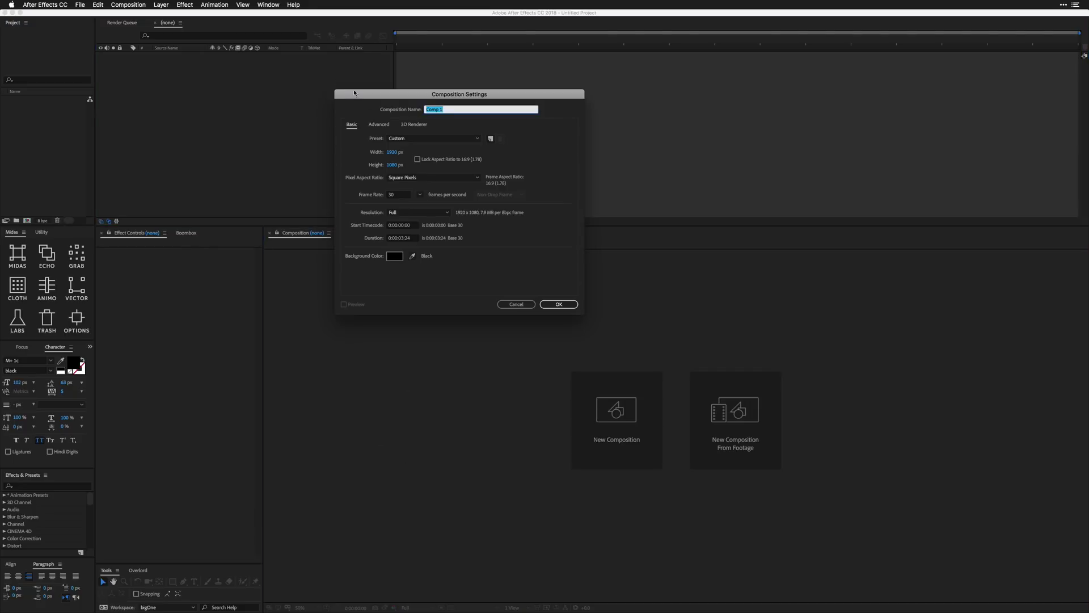
pyautogui.doubleClick(402, 238)
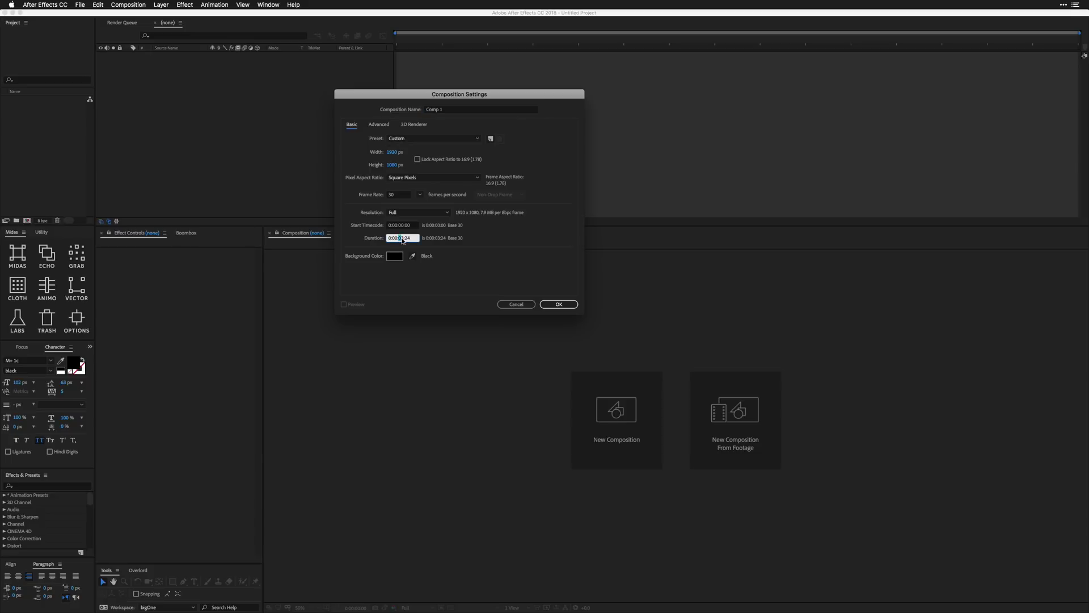
pyautogui.write('10')
pyautogui.doubleClick(406, 237)
pyautogui.write('01')
pyautogui.click(565, 308)
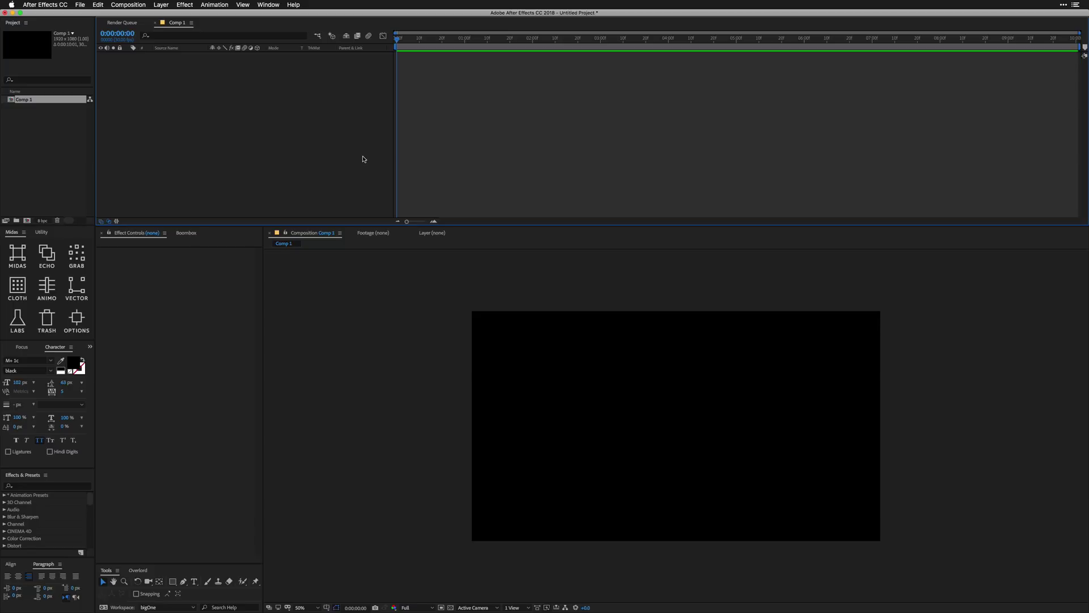
# - Capture a region of the screen as a screenshot with Cmd+Shift+4
pyautogui.click(347, 411)
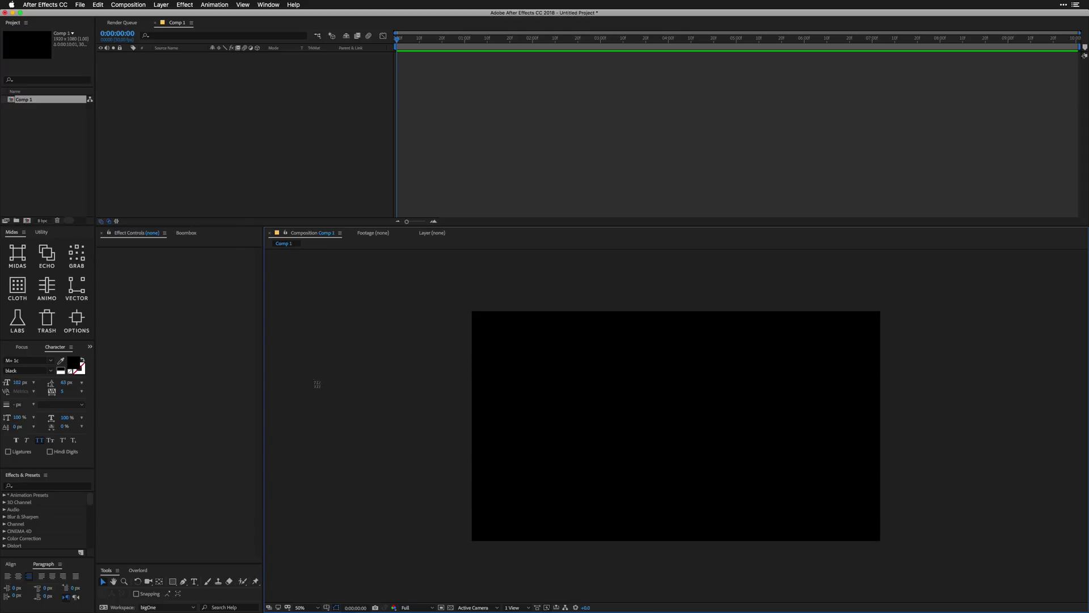
pyautogui.moveTo(359, 345); pyautogui.dragTo(223, 277)
pyautogui.press('super+shift+4')
pyautogui.moveTo(215, 170); pyautogui.dragTo(372, 355)
# - Import the newest screenshot into Comp 1, enlarge it and centre it horizontally
pyautogui.click(80, 135)
pyautogui.doubleClick(80, 135)
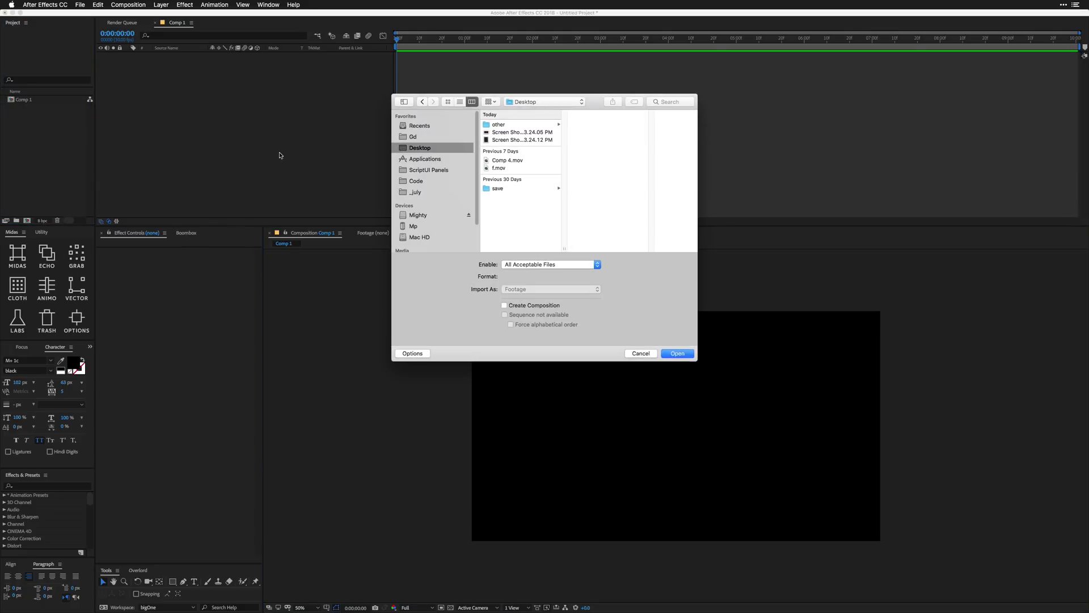
pyautogui.click(518, 140)
pyautogui.click(678, 353)
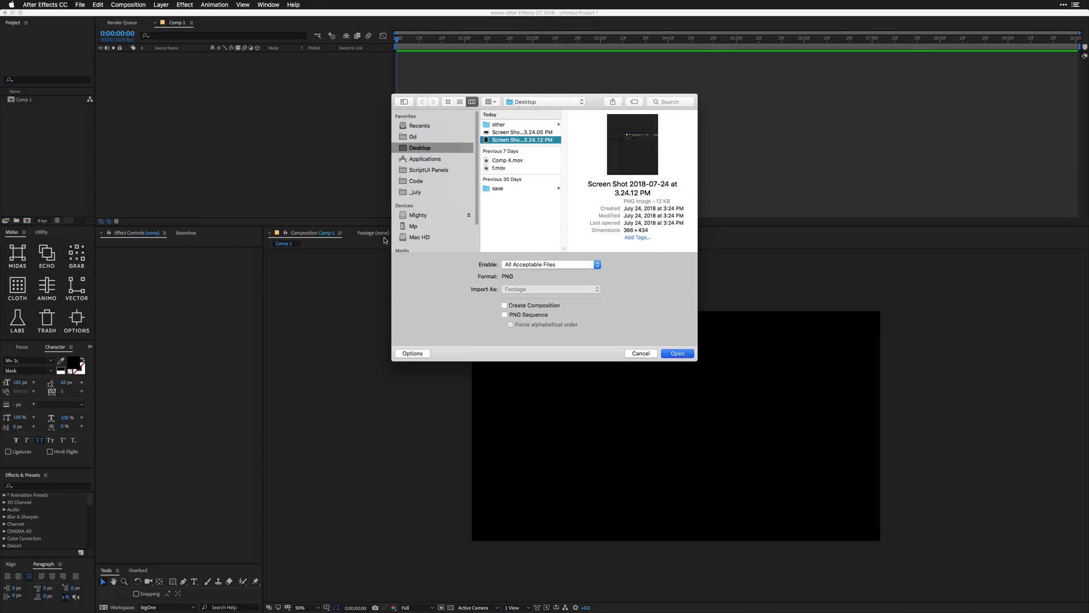
pyautogui.moveTo(51, 99); pyautogui.dragTo(689, 432)
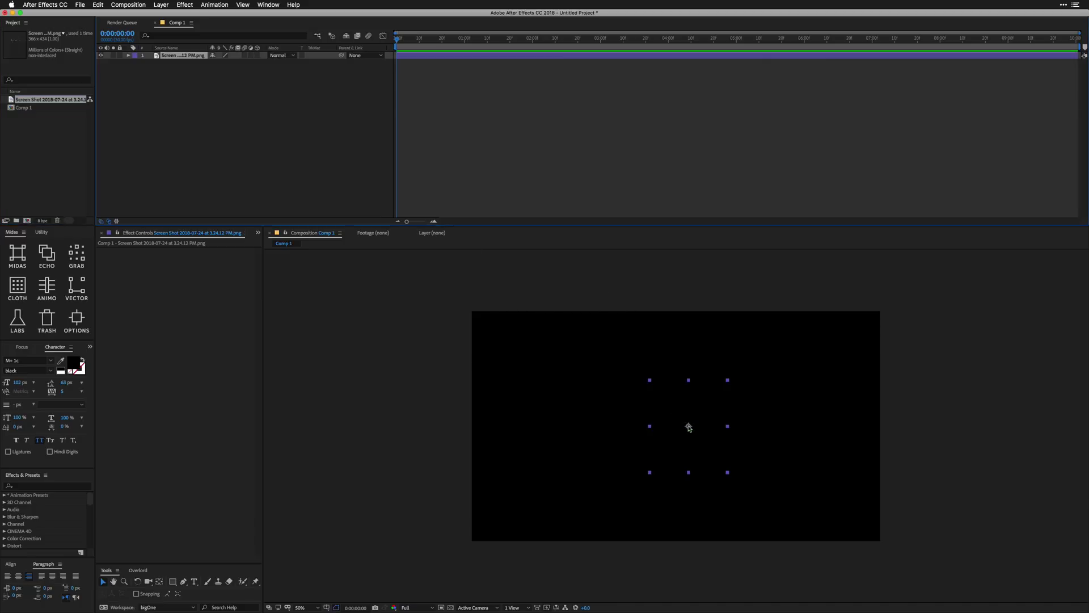
pyautogui.moveTo(728, 472); pyautogui.dragTo(766, 499)
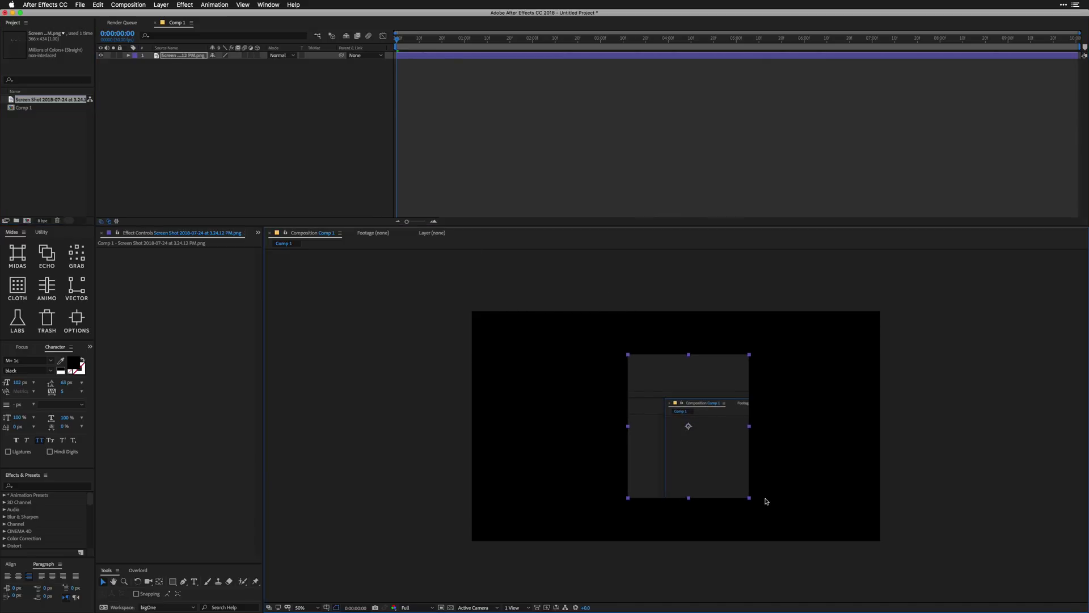
pyautogui.click(11, 566)
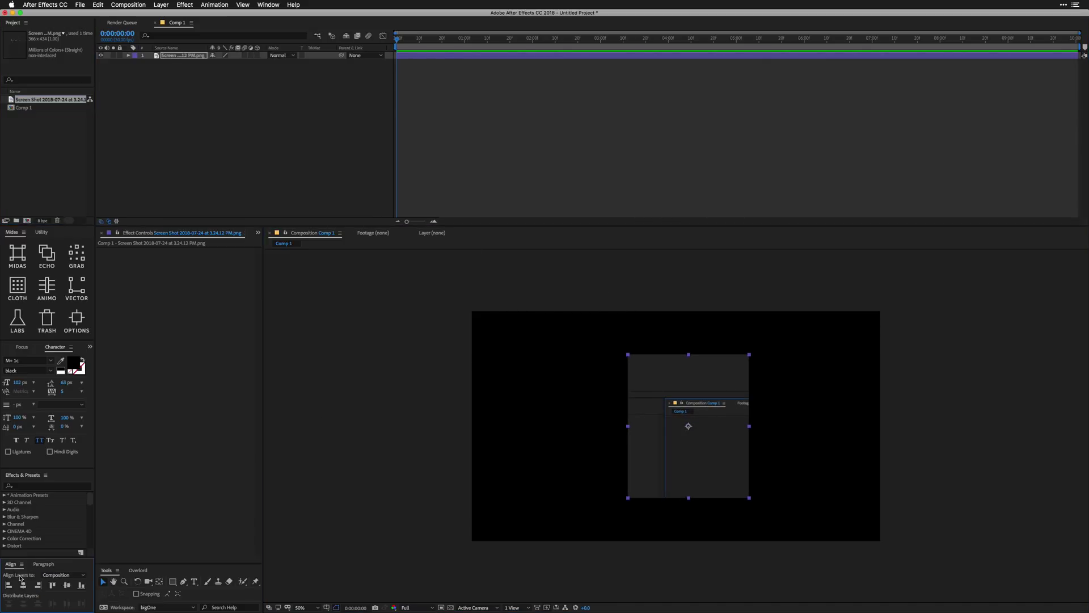
pyautogui.click(23, 585)
# - Add a new adjustment layer above the screenshot
pyautogui.click(187, 148)
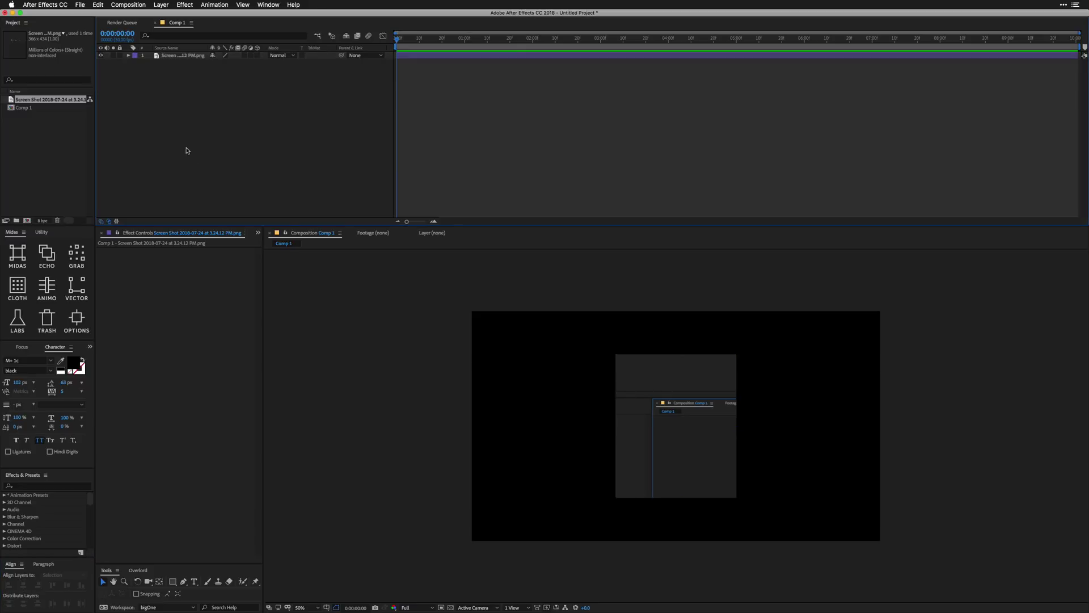
pyautogui.rightClick(187, 148)
pyautogui.moveTo(195, 154)
pyautogui.click(318, 217)
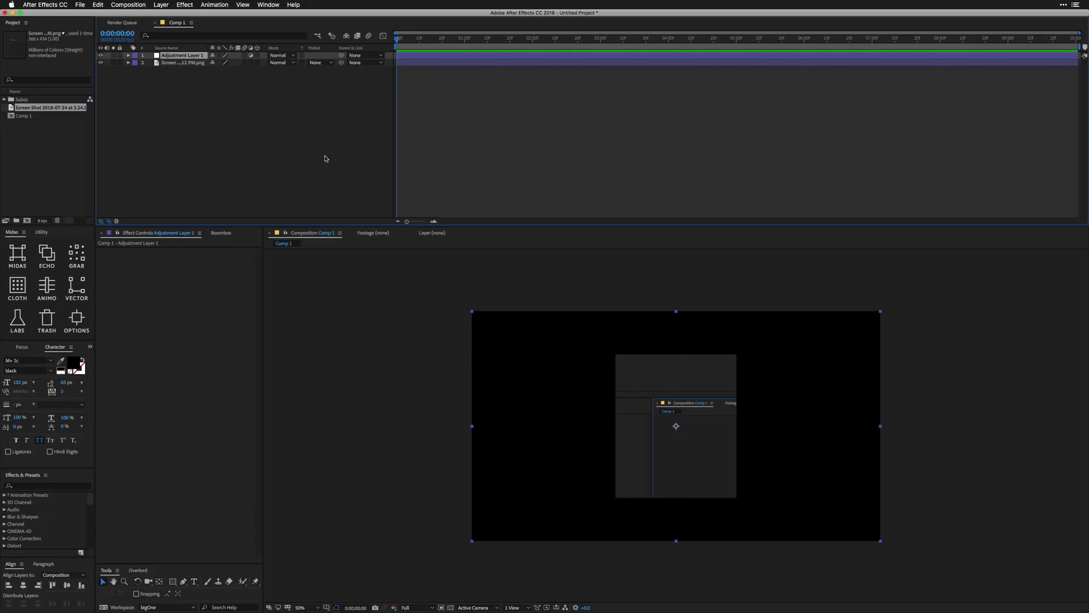
# - Apply the omino kaleidoscope effect to the adjustment layer
pyautogui.hotkey('ctrl', 'space')
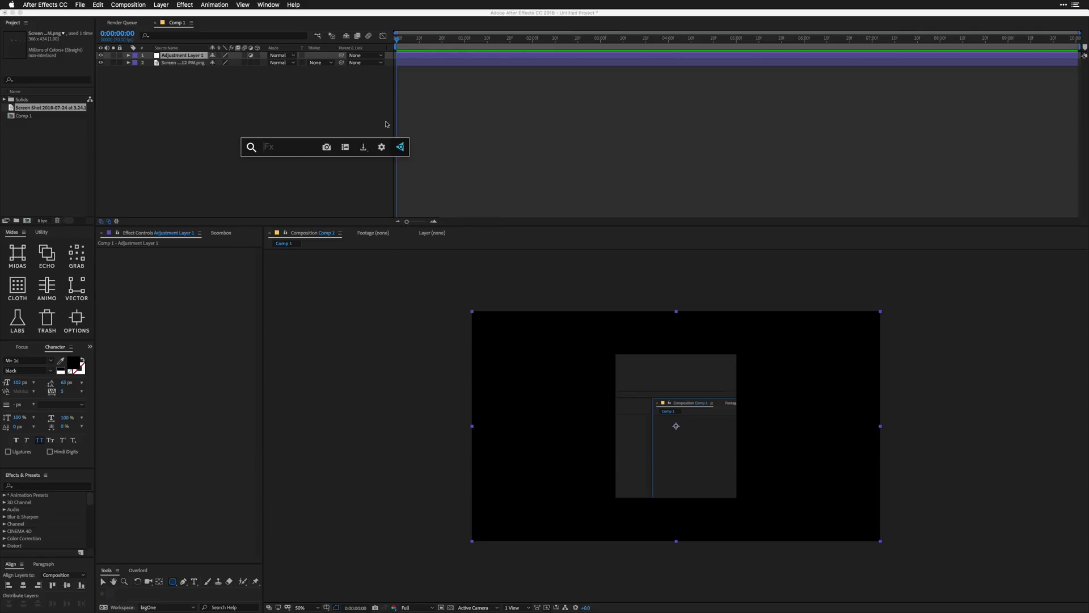
pyautogui.write('omino')
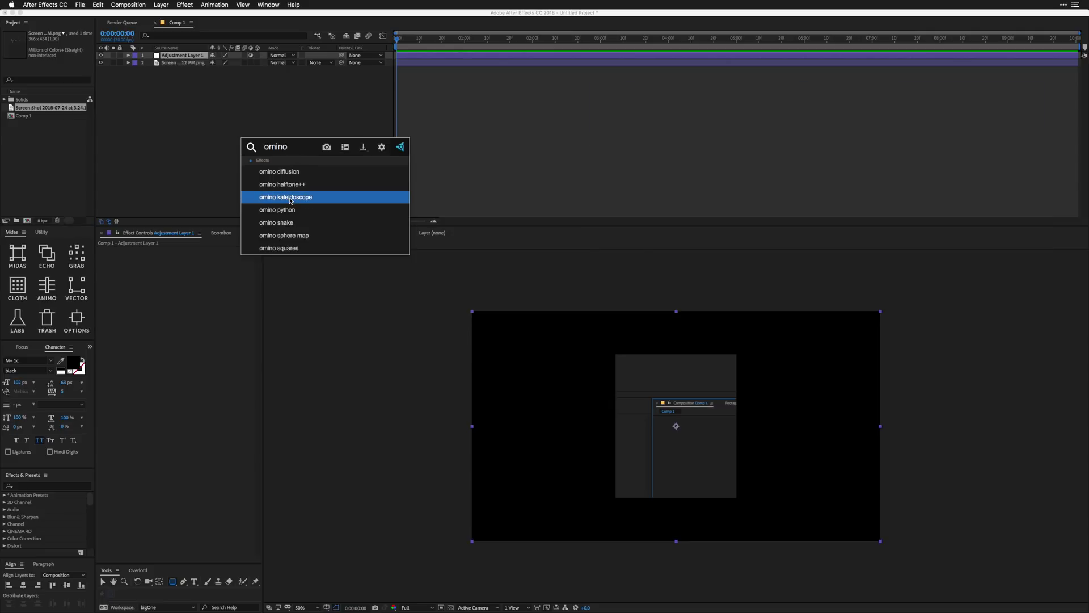
pyautogui.click(291, 199)
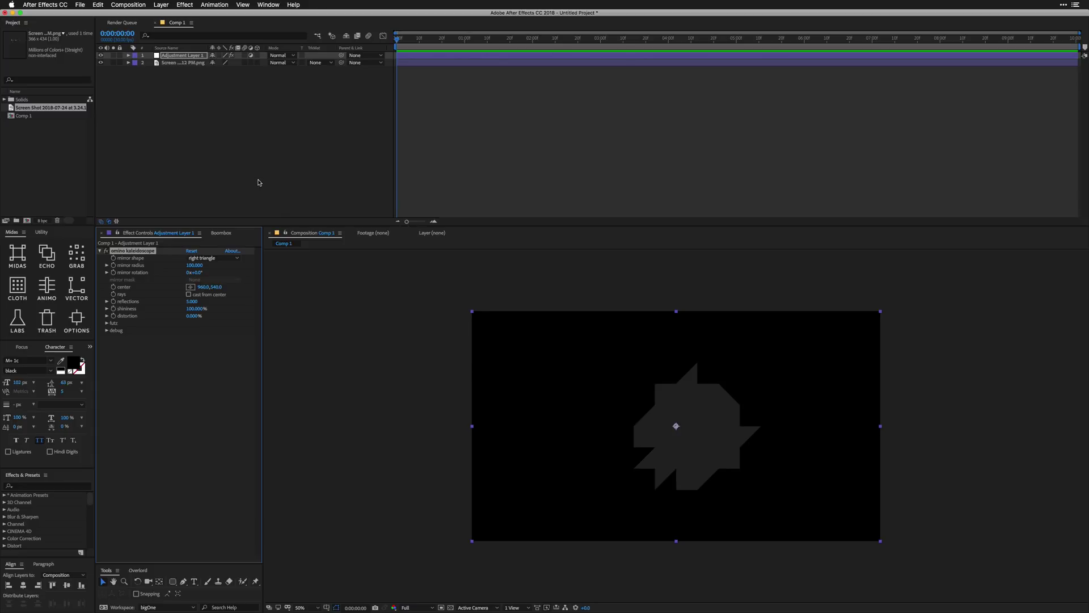
pyautogui.click(258, 182)
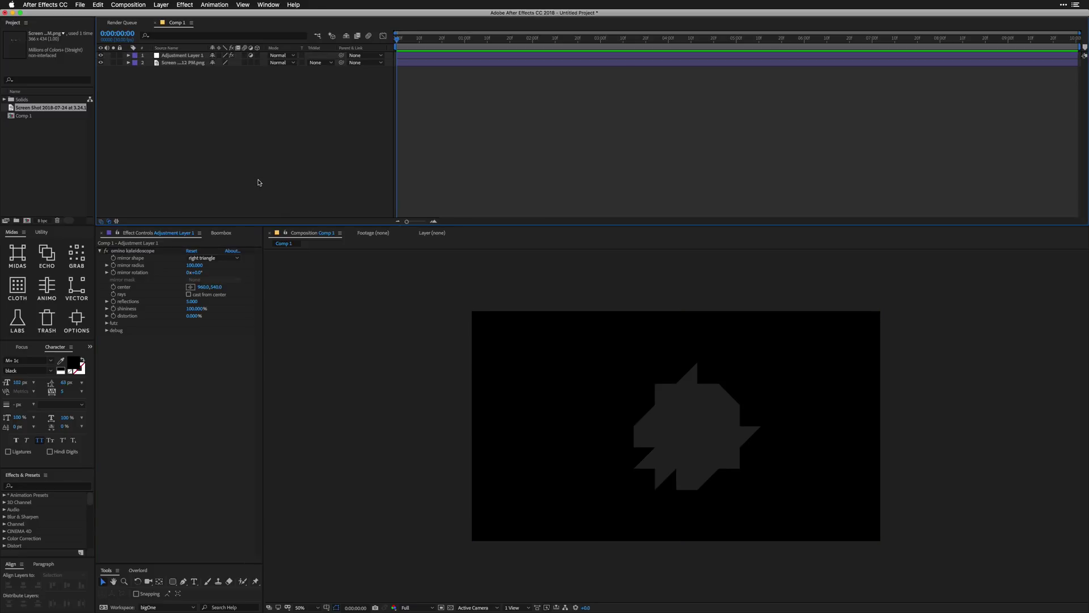
# - Set the mirror shape to triangle and mirror radius to 292, showing it in the timeline
pyautogui.click(202, 259)
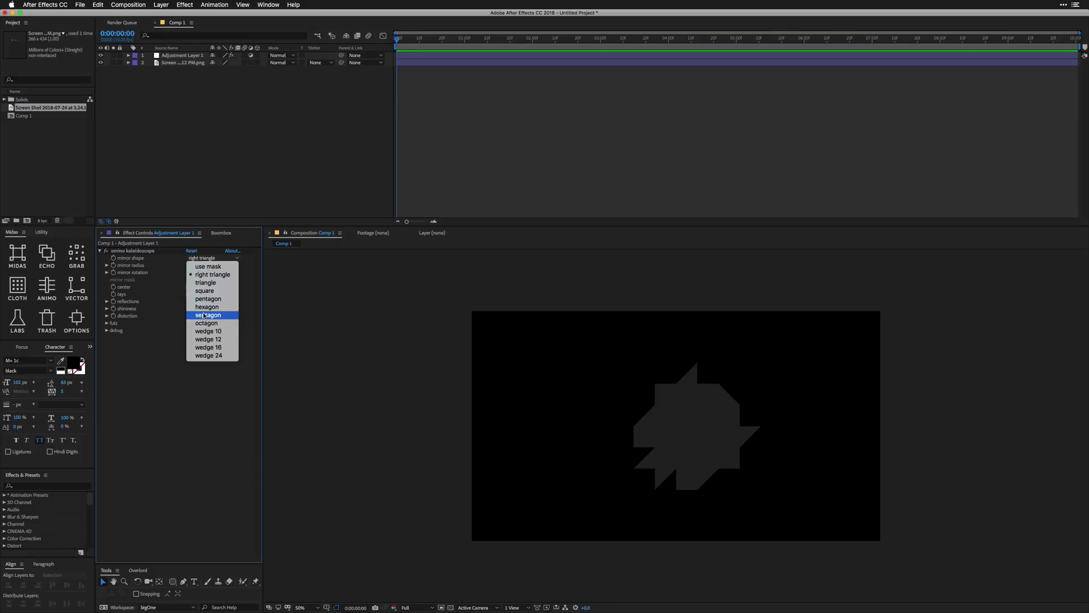
pyautogui.click(206, 283)
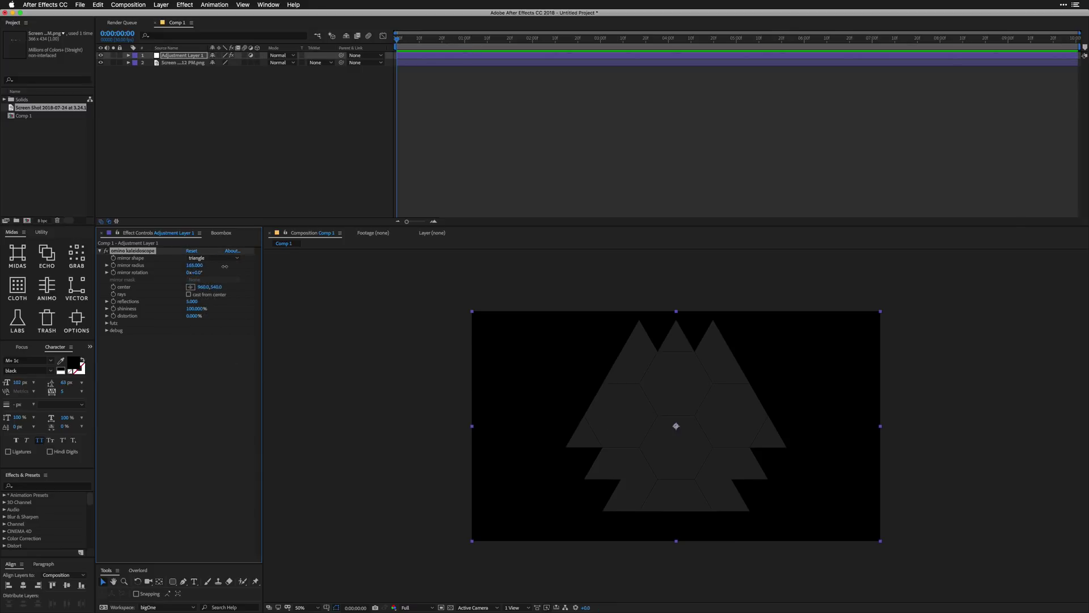
pyautogui.moveTo(224, 266); pyautogui.dragTo(280, 270)
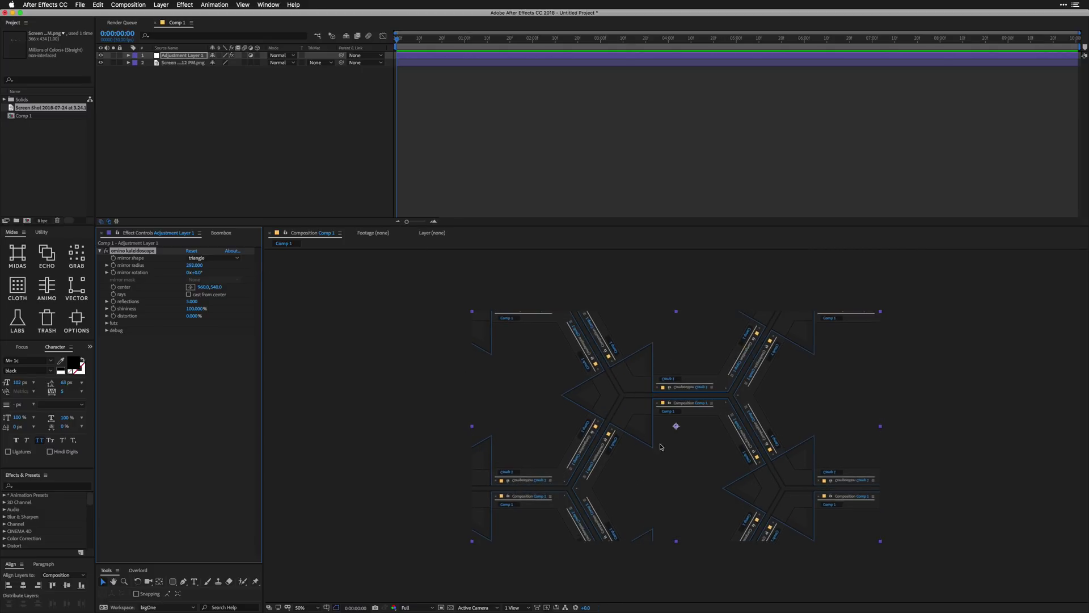
pyautogui.click(178, 357)
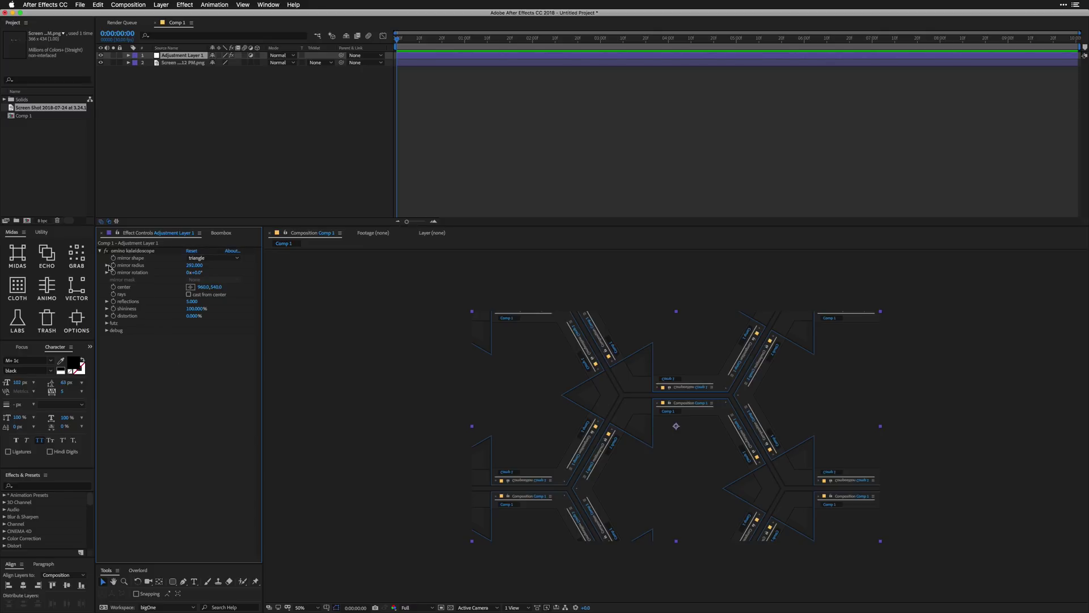
pyautogui.click(160, 312)
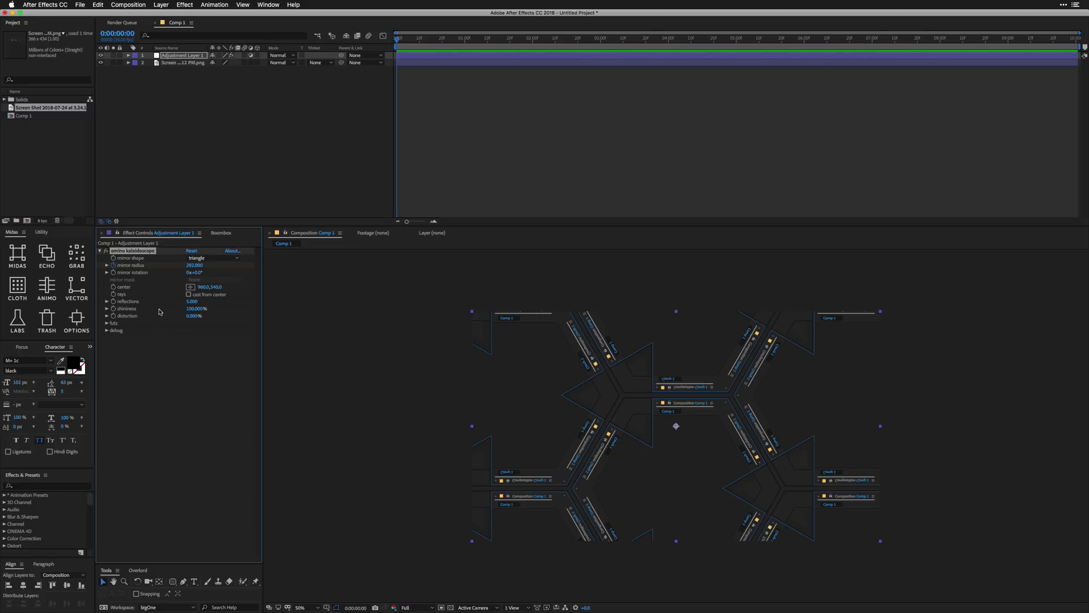
pyautogui.press('u')
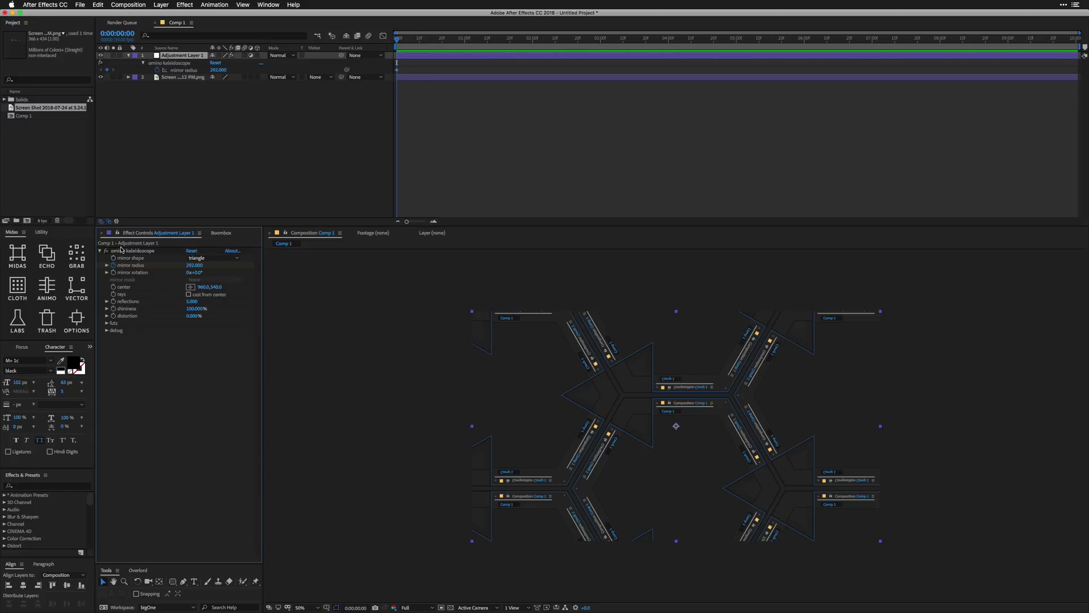
pyautogui.click(100, 250)
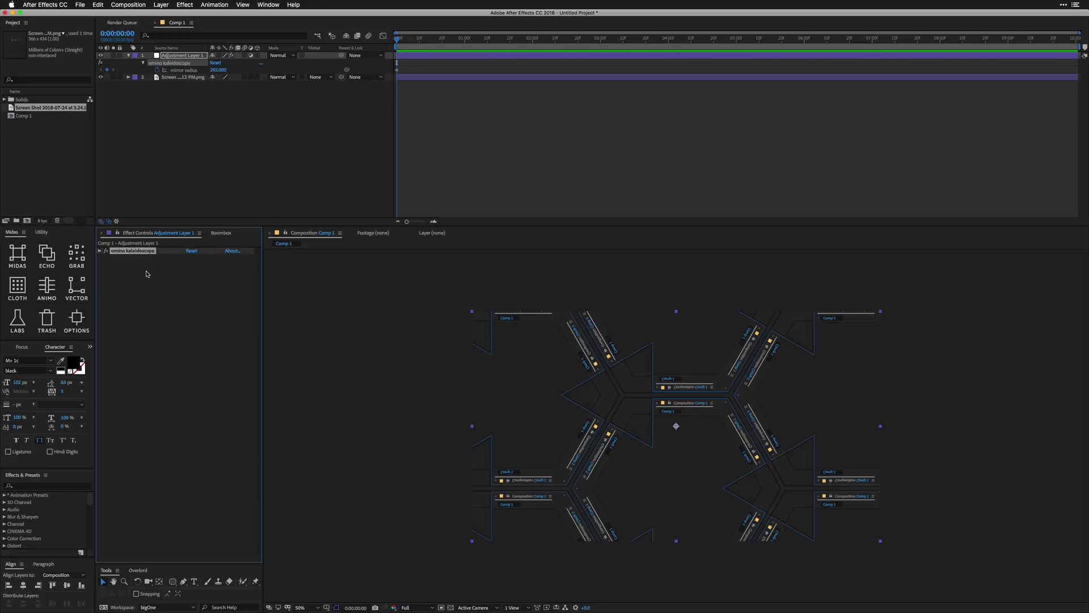
# - Duplicate the kaleidoscope and give the copy a pentagon shape with mirror radius 556
pyautogui.press('super+d')
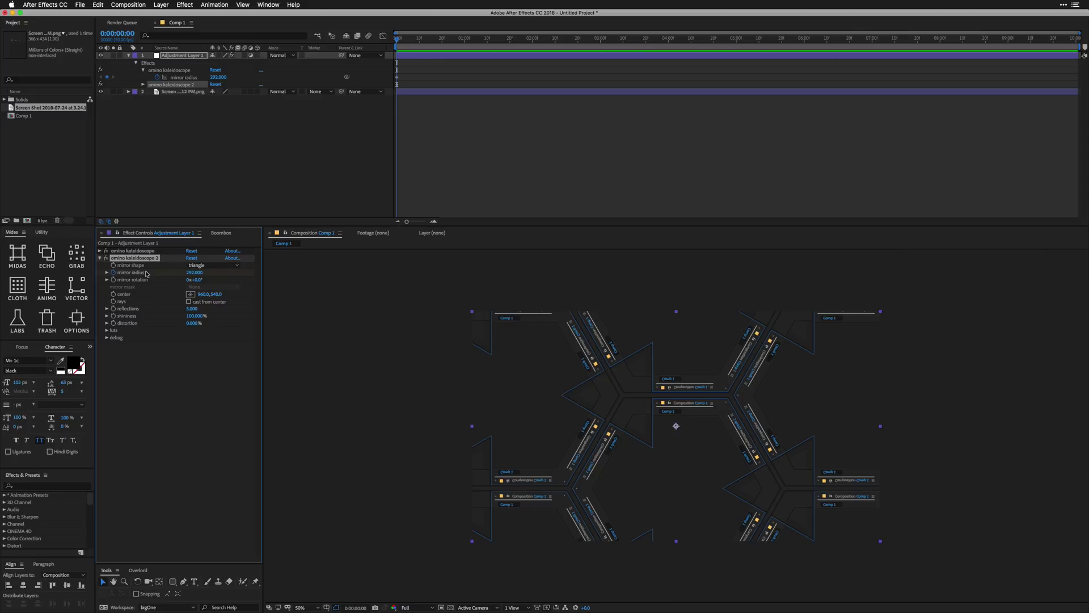
pyautogui.click(207, 265)
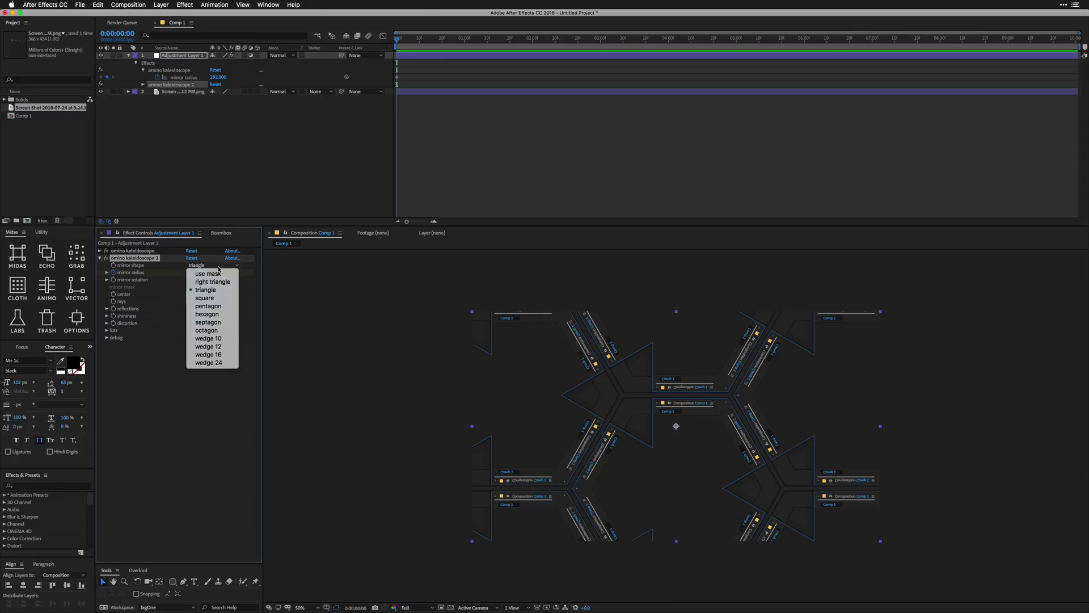
pyautogui.click(207, 321)
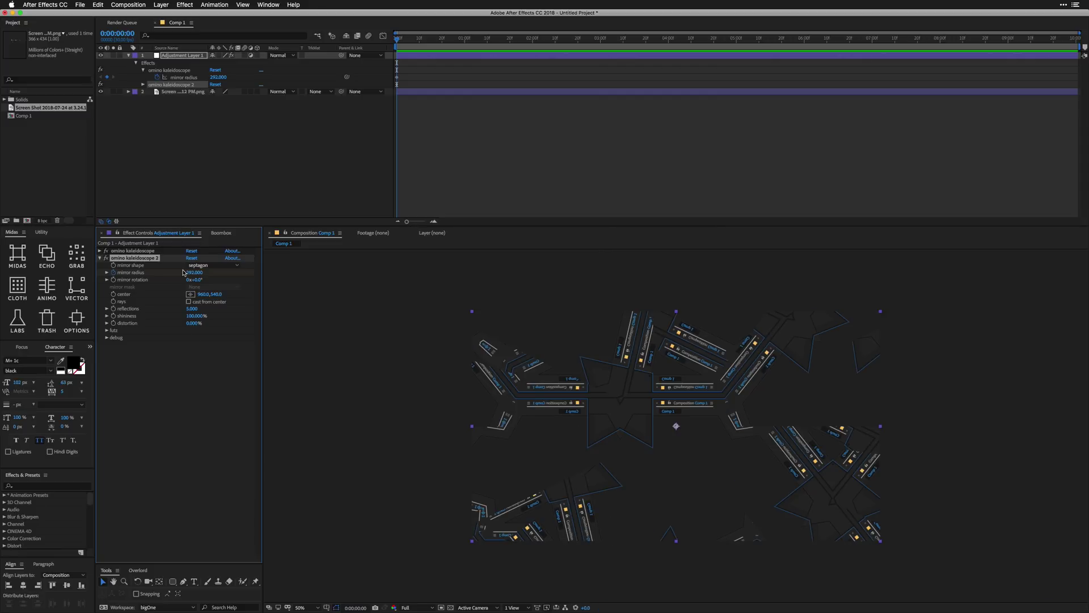
pyautogui.moveTo(183, 273); pyautogui.dragTo(206, 271)
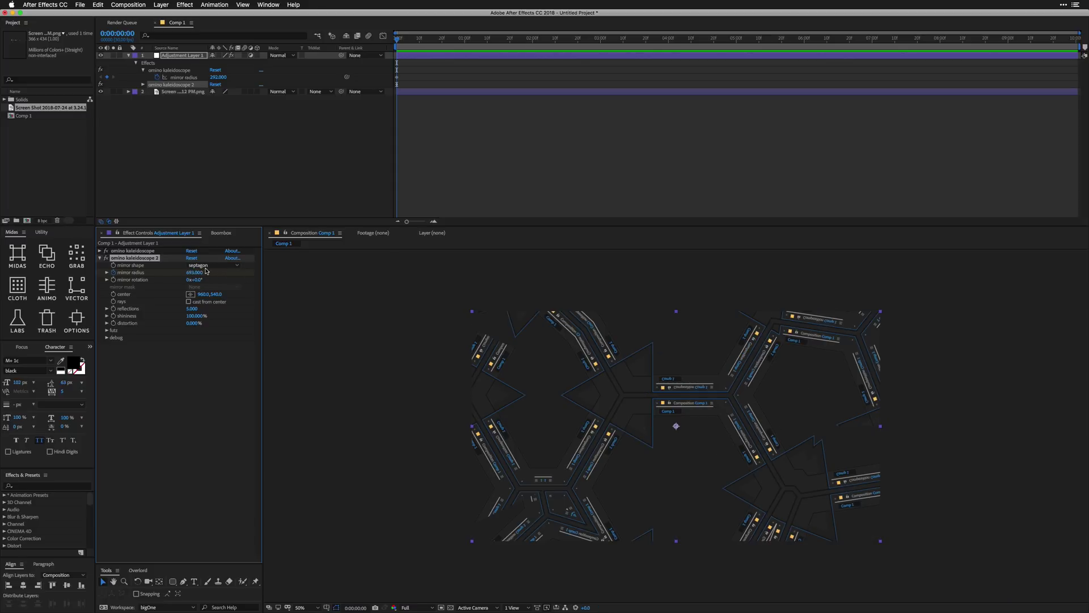
pyautogui.click(204, 264)
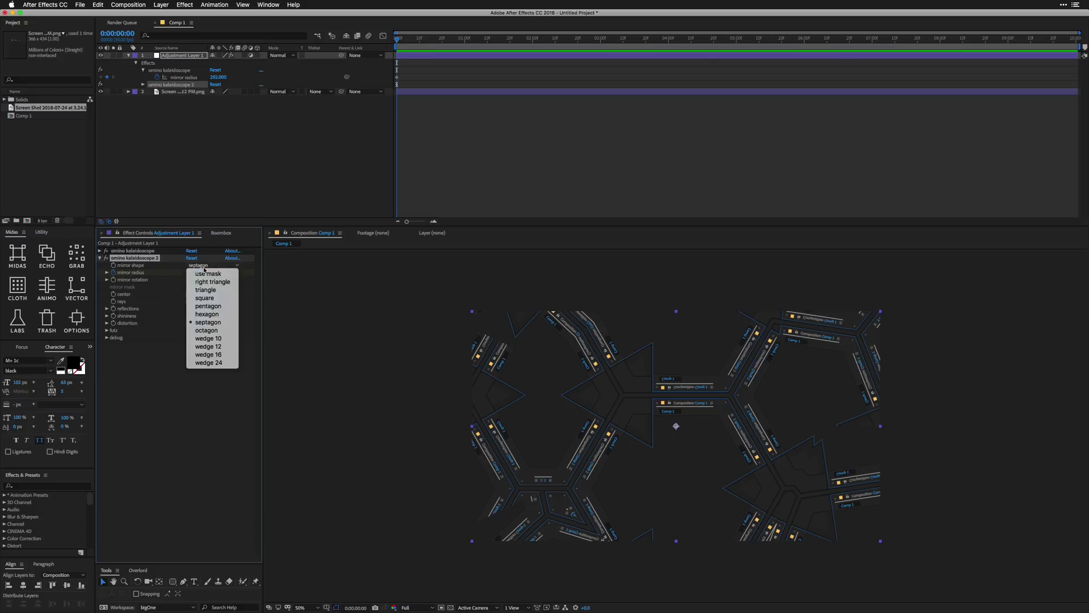
pyautogui.click(196, 311)
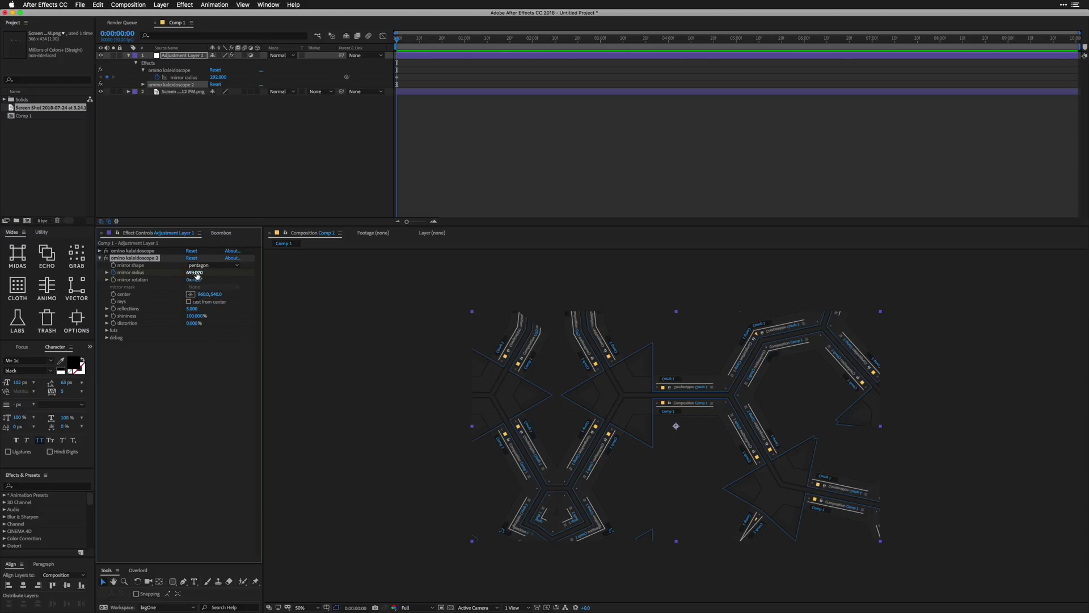
pyautogui.moveTo(164, 282); pyautogui.dragTo(79, 284)
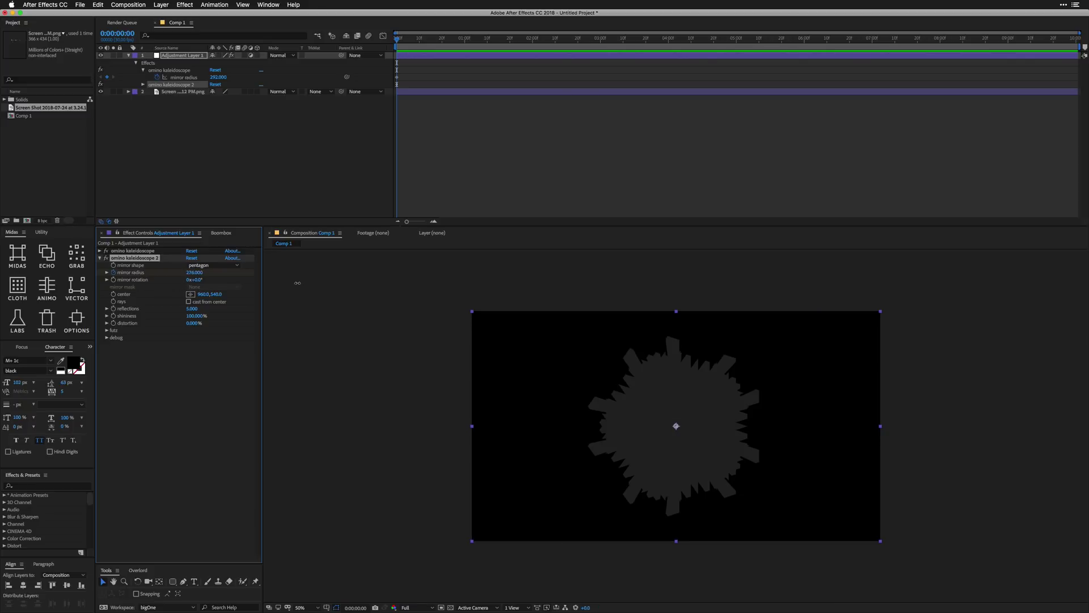
pyautogui.moveTo(196, 273); pyautogui.dragTo(196, 276)
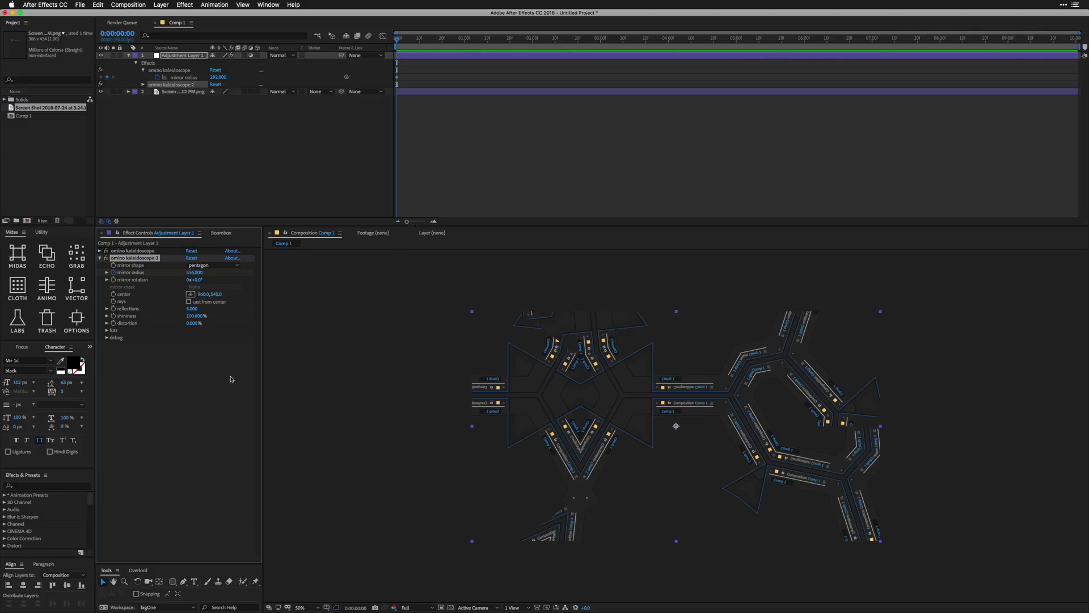
# - Duplicate the second kaleidoscope and try an octagon shape with mirror radius 1123
pyautogui.hotkey('ctrl', 'd')
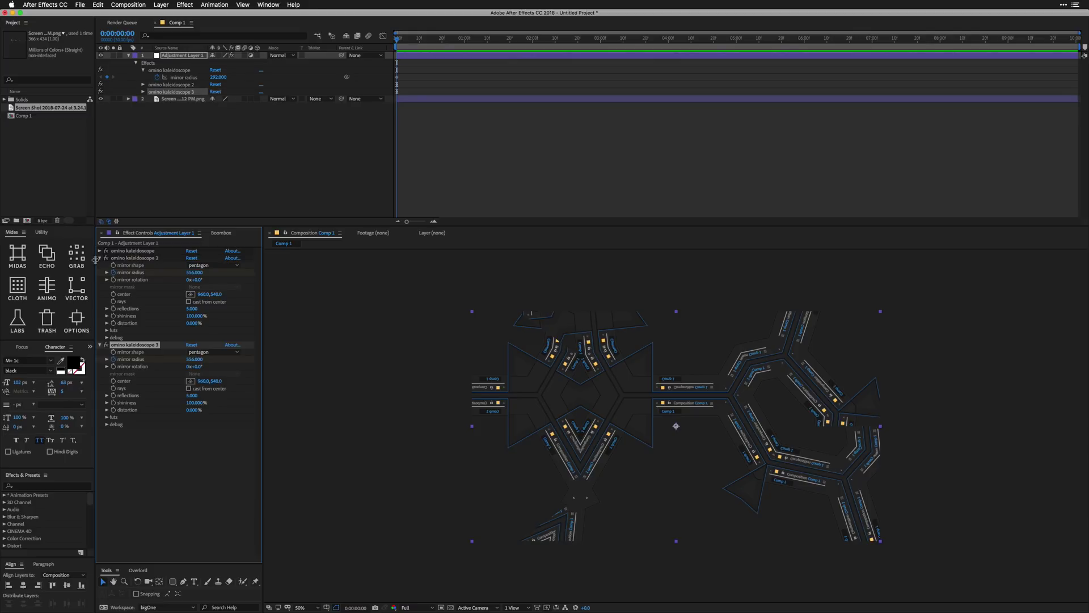
pyautogui.click(99, 258)
pyautogui.click(215, 272)
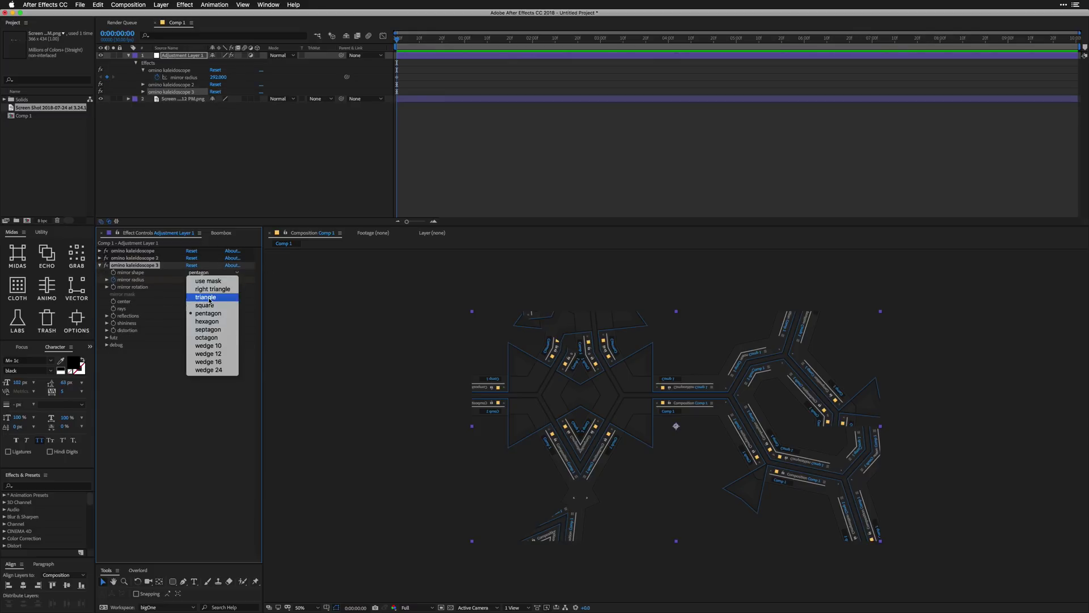
pyautogui.click(208, 338)
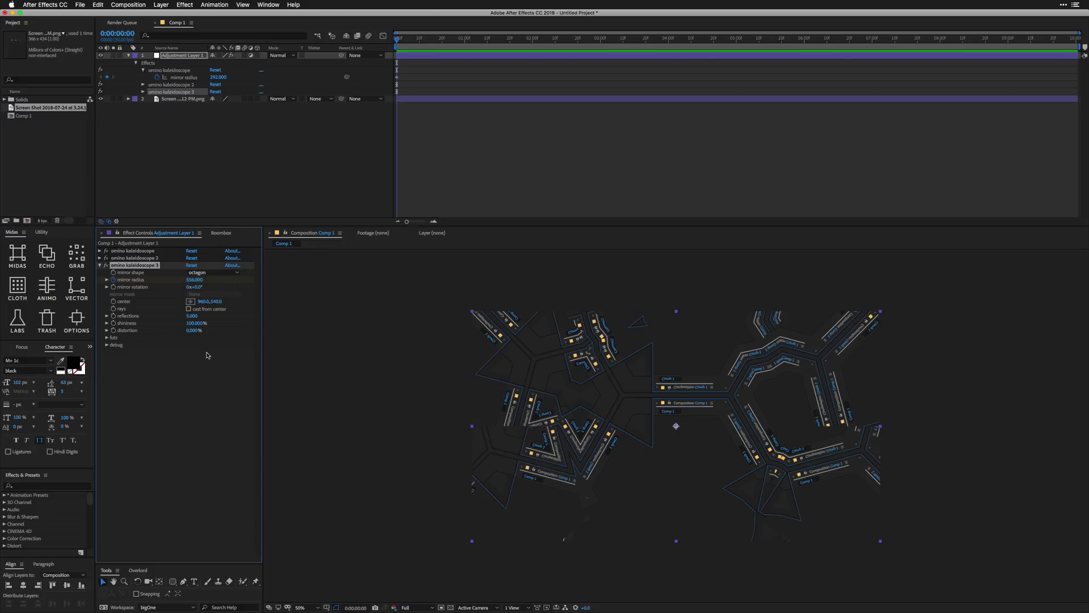
pyautogui.moveTo(195, 279); pyautogui.dragTo(335, 287)
pyautogui.click(195, 279)
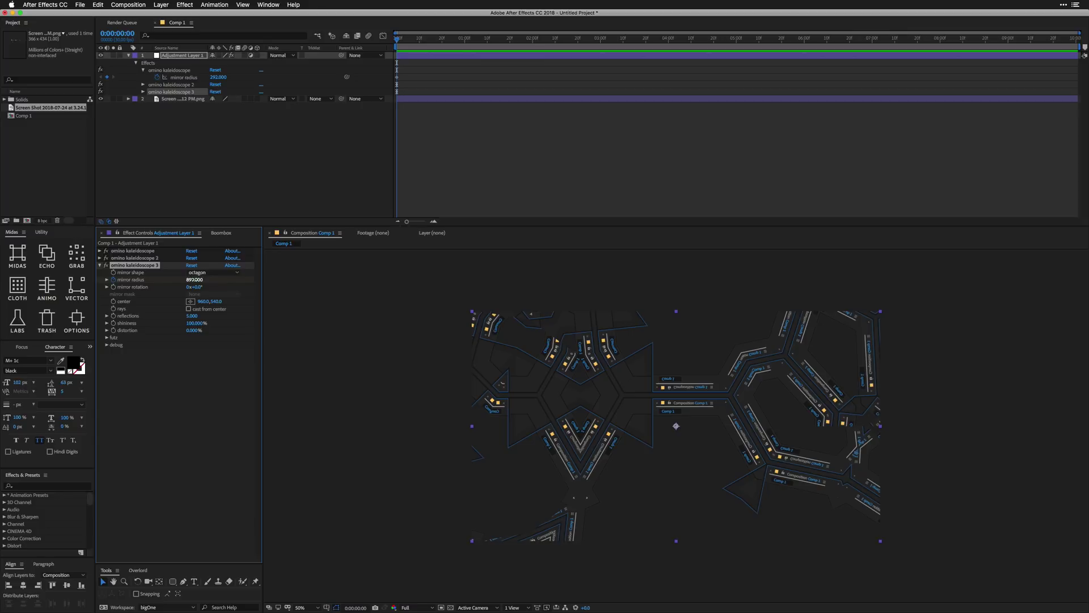
pyautogui.write('1123')
pyautogui.press('Return')
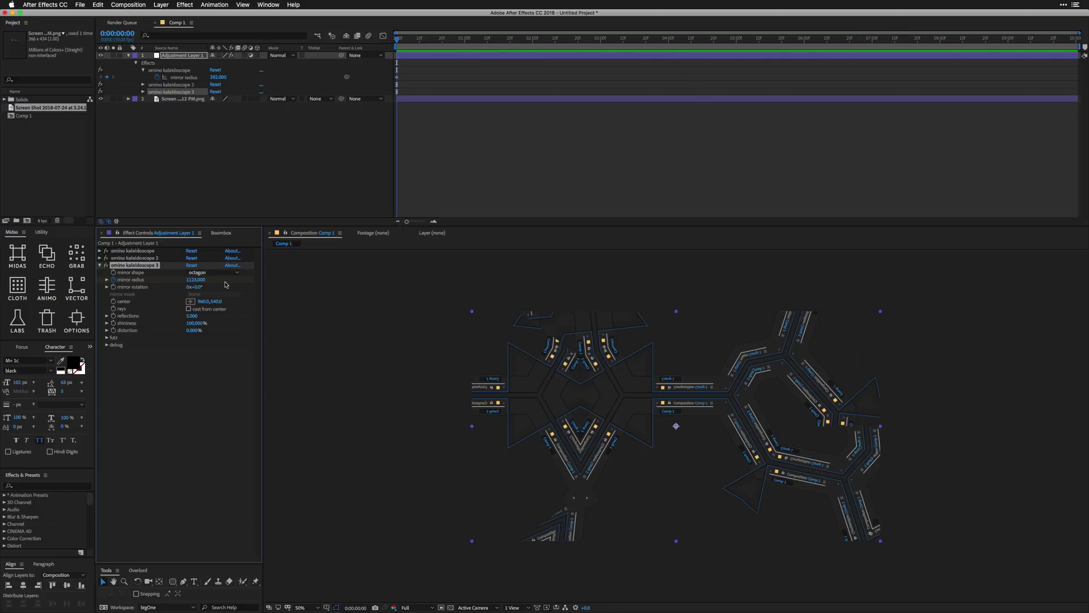
# - Switch kaleidoscope 3 to a hexagon mirror shape with mirror radius 571
pyautogui.click(215, 273)
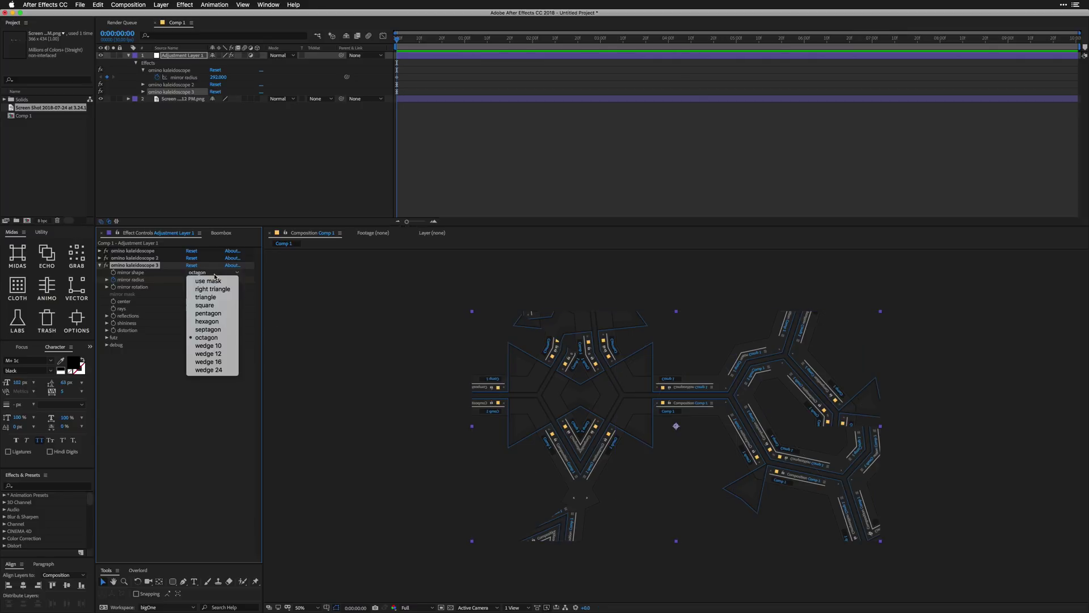
pyautogui.click(219, 316)
pyautogui.click(209, 273)
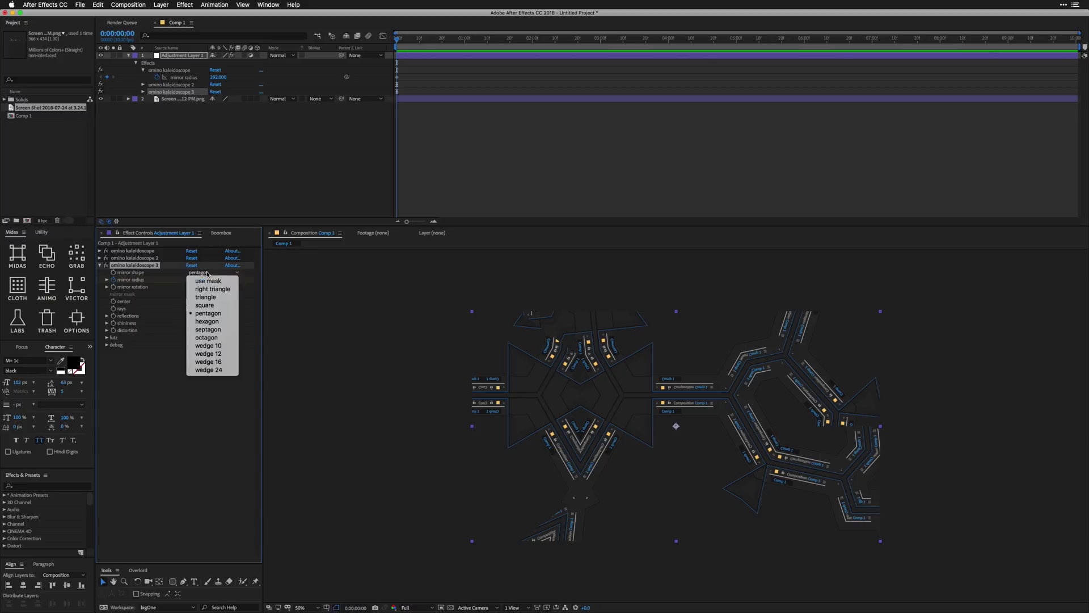
pyautogui.click(217, 322)
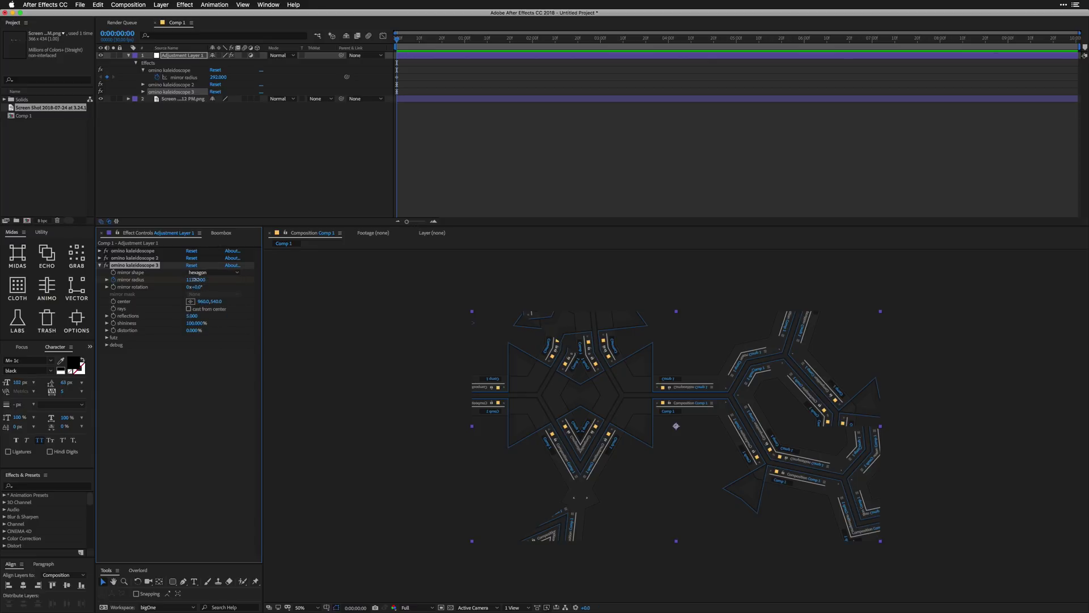
pyautogui.moveTo(195, 281); pyautogui.dragTo(198, 280)
pyautogui.click(191, 280)
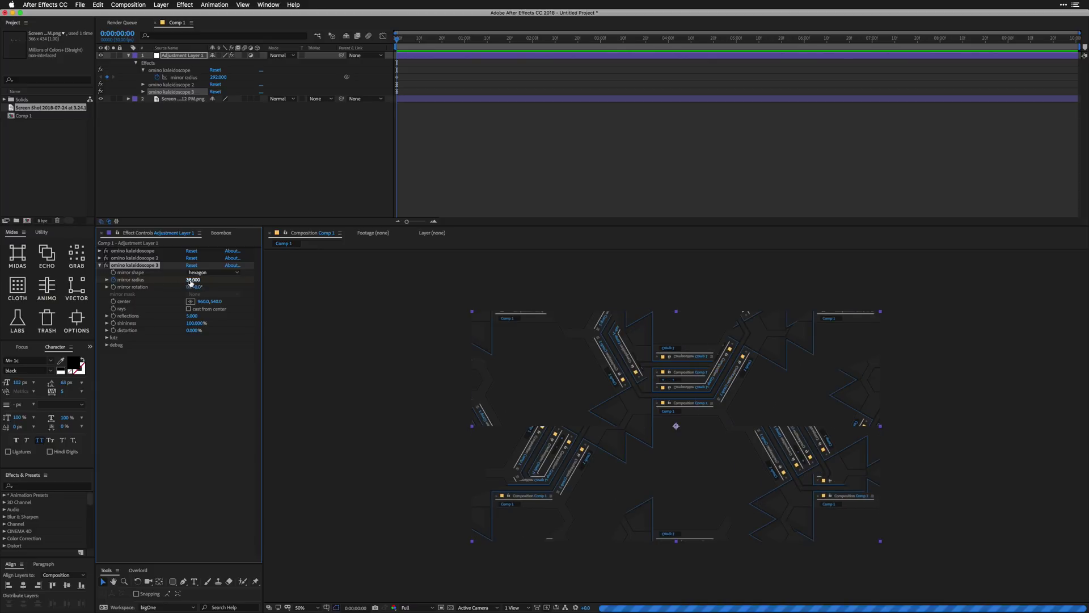
pyautogui.write('571')
pyautogui.press('Return')
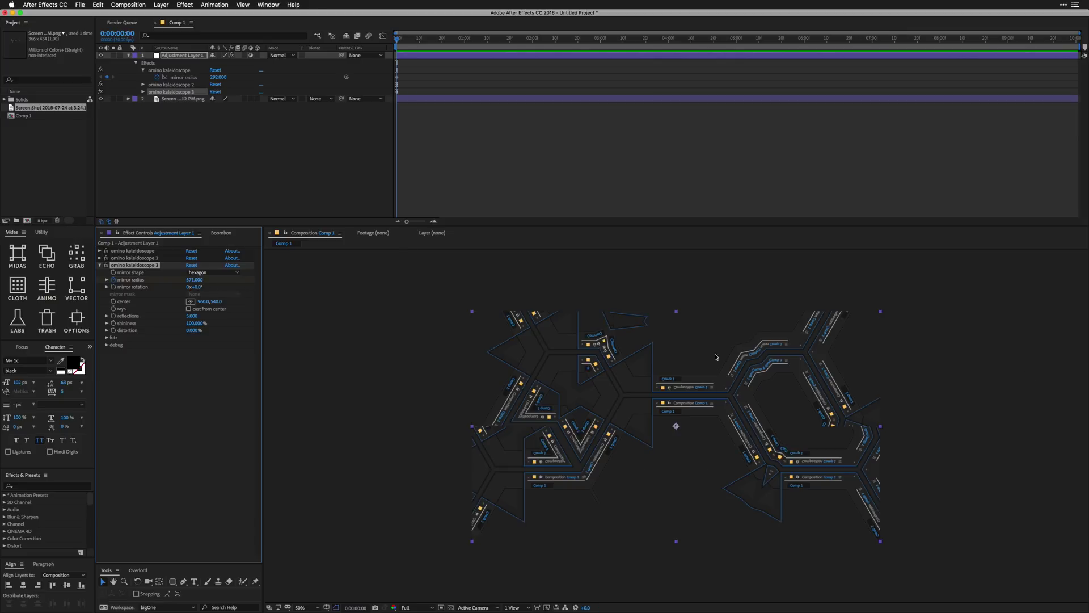
# - Duplicate into kaleidoscope 4 with a right triangle mirror shape and radius 931
pyautogui.press('super+d')
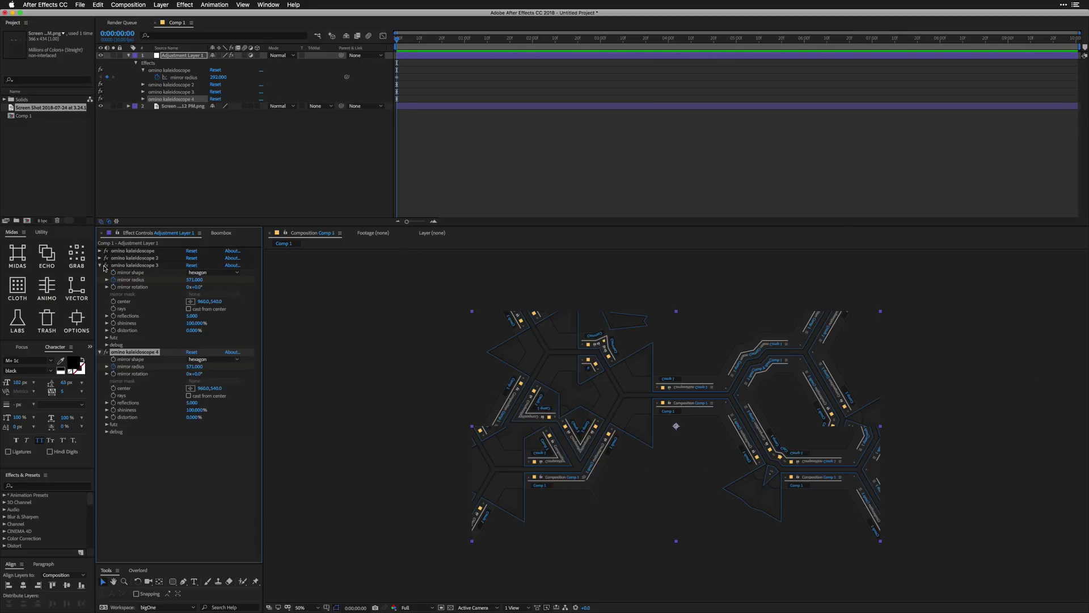
pyautogui.click(207, 280)
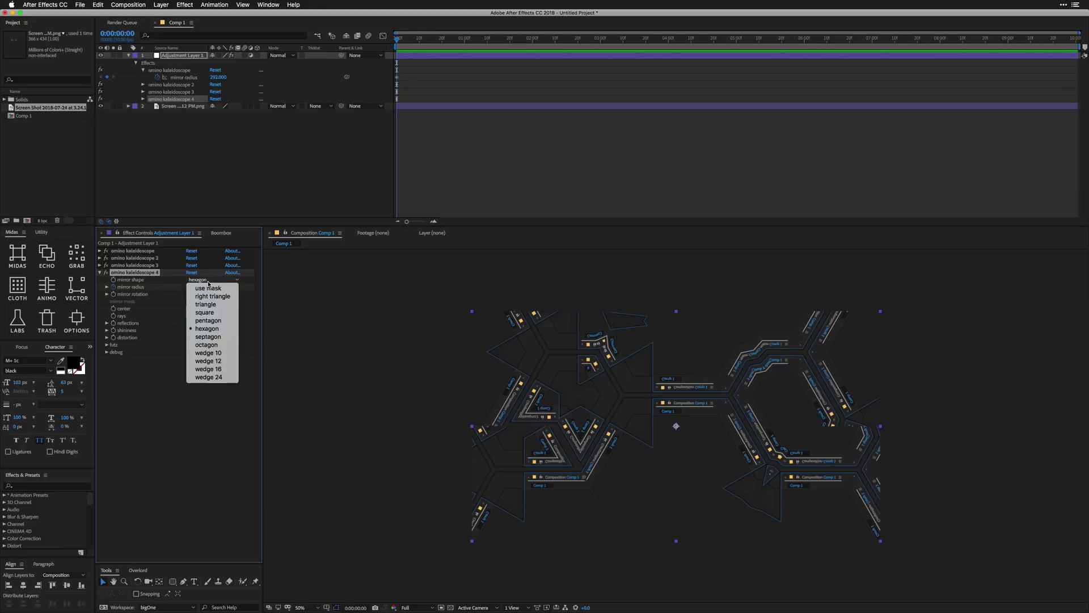
pyautogui.click(194, 297)
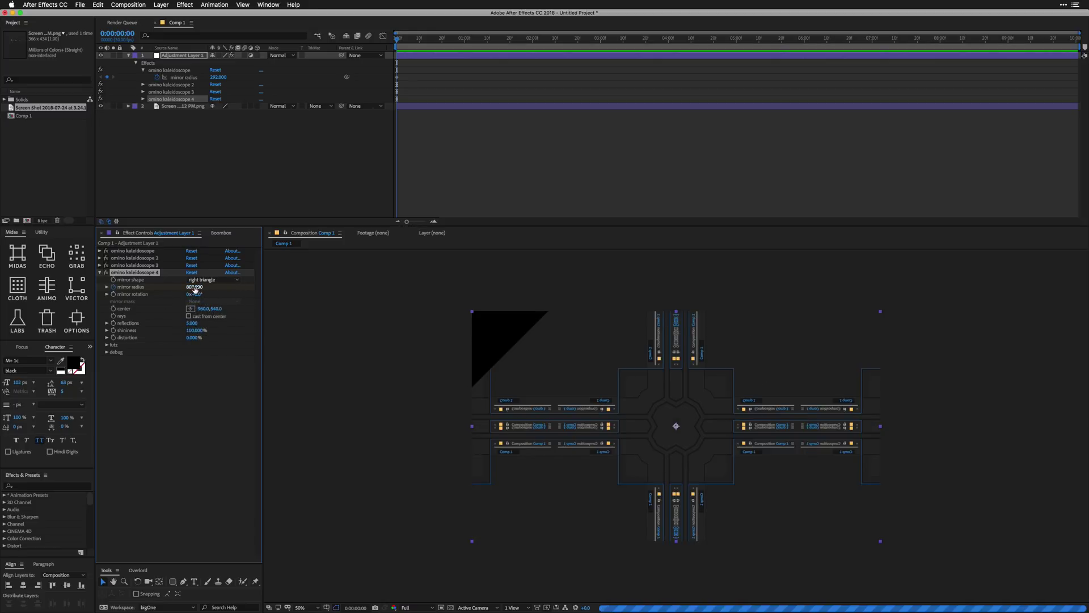
pyautogui.moveTo(194, 287); pyautogui.dragTo(248, 293)
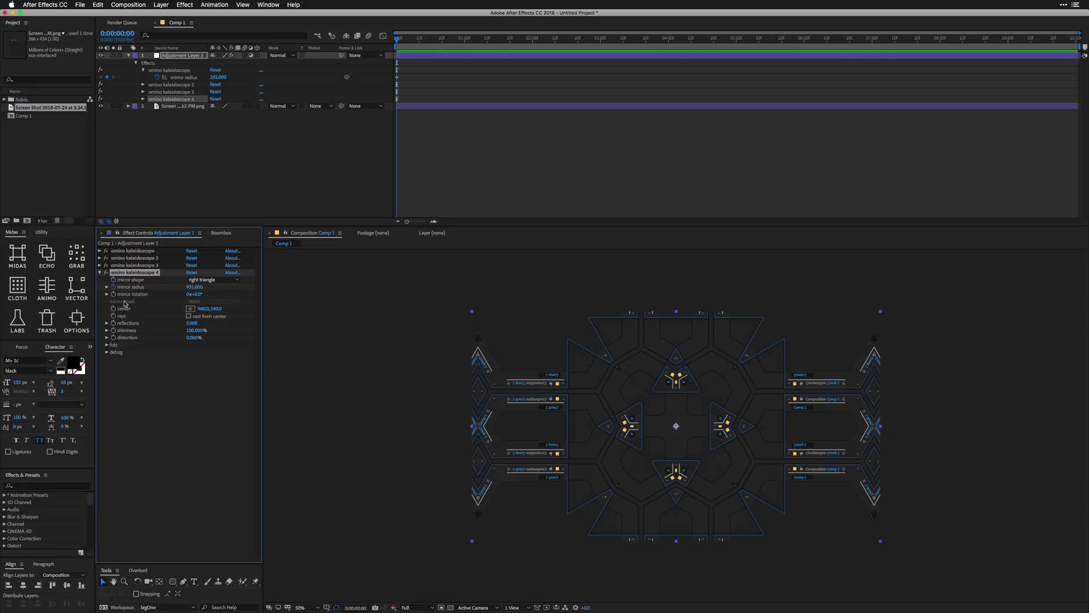
# - At 0:00:10:00, raise the first kaleidoscope's mirror radius to 411
pyautogui.press('u')
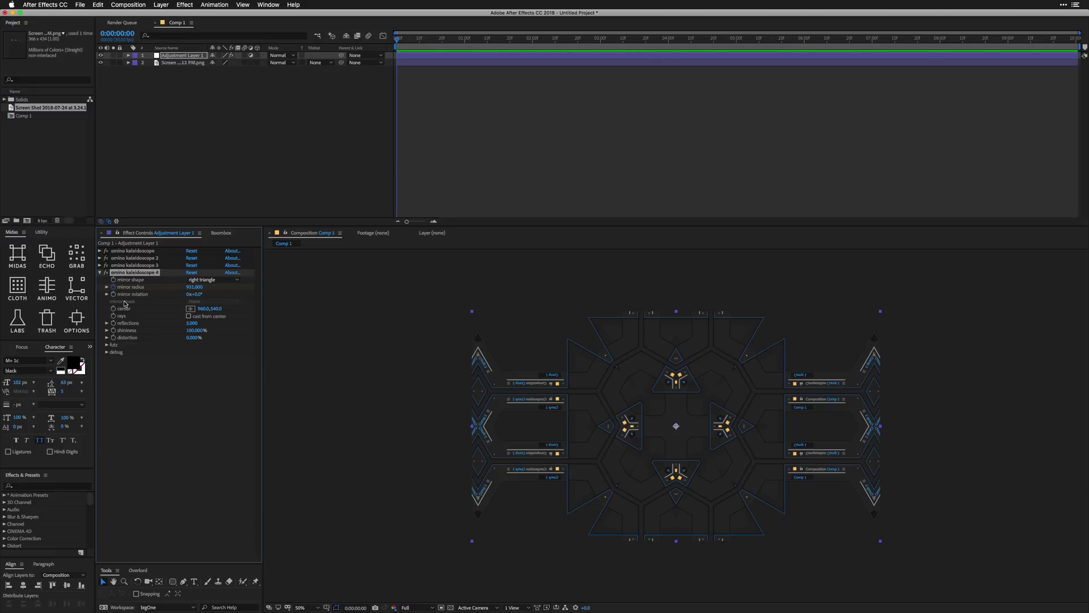
pyautogui.press('u')
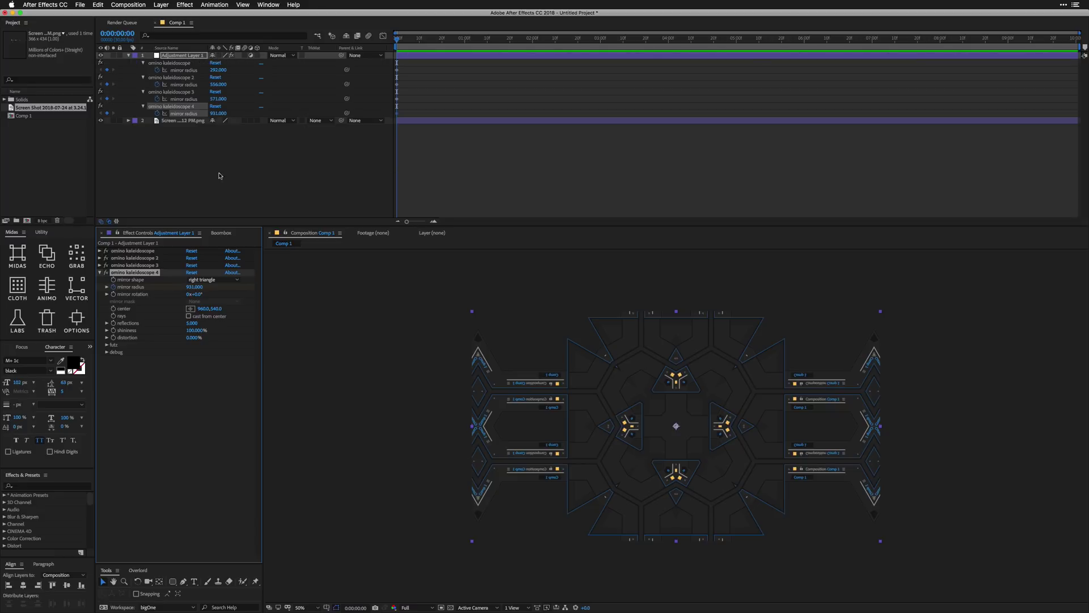
pyautogui.click(220, 176)
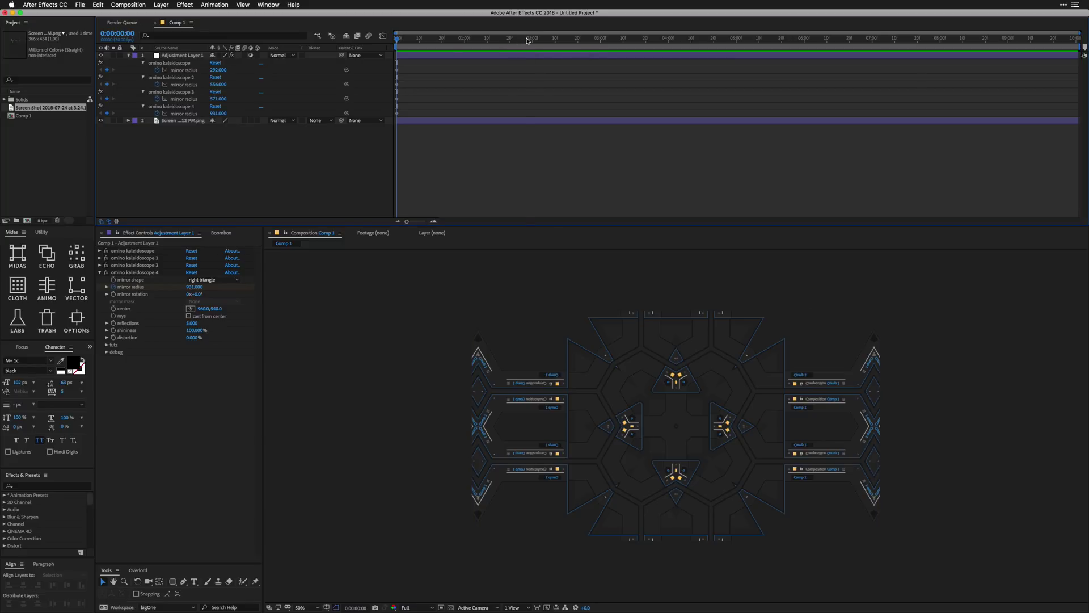
pyautogui.moveTo(530, 38); pyautogui.dragTo(1088, 111)
pyautogui.moveTo(217, 70); pyautogui.dragTo(213, 128)
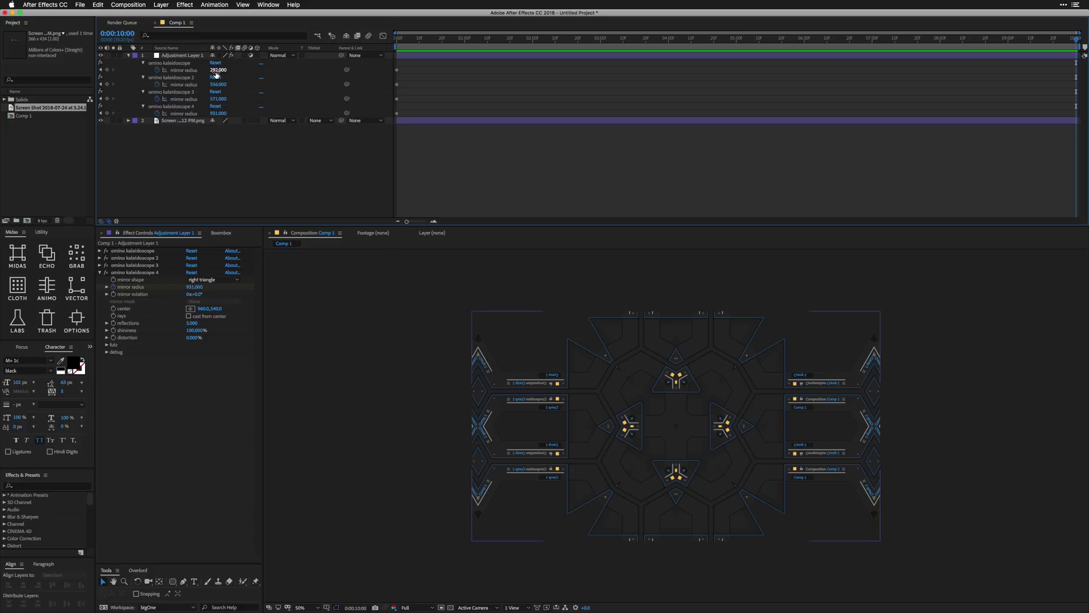
pyautogui.moveTo(216, 74); pyautogui.dragTo(265, 74)
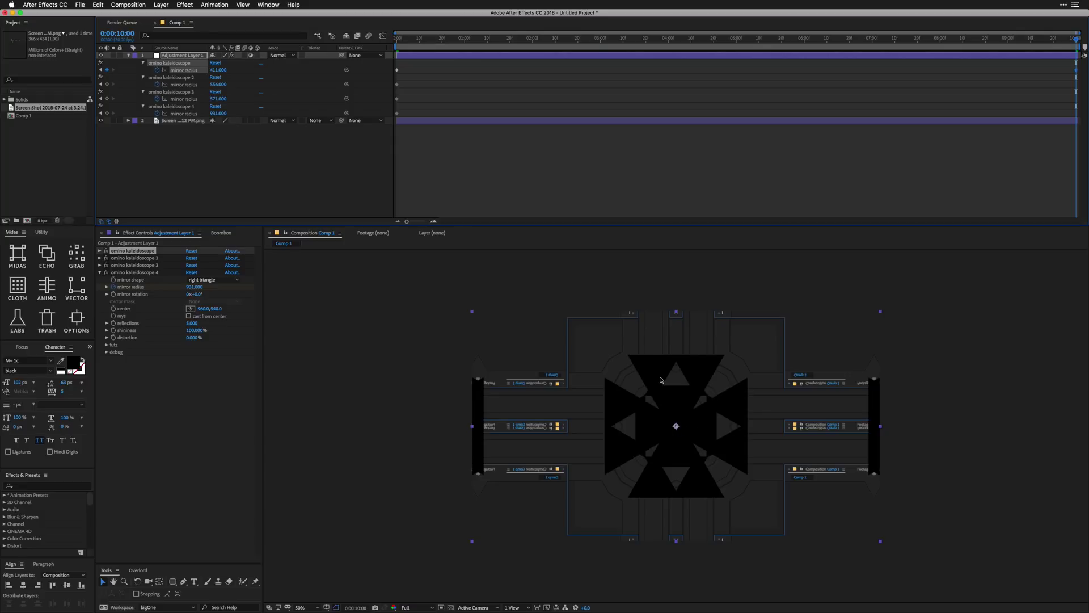
# - Toggle the transparency grid and reduce the first mirror radius to about 308
pyautogui.click(450, 607)
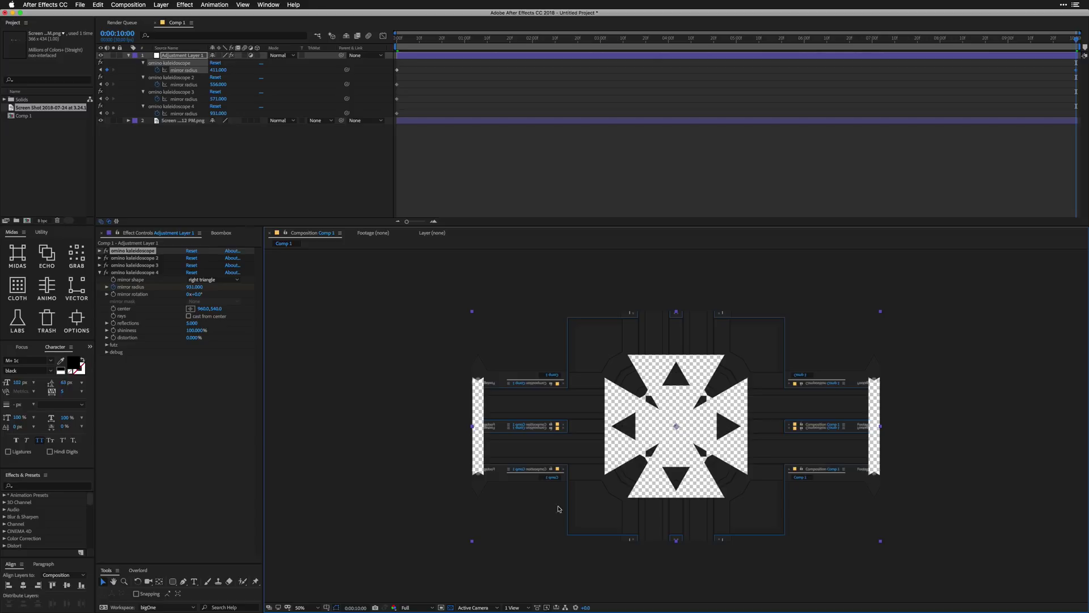
pyautogui.click(451, 607)
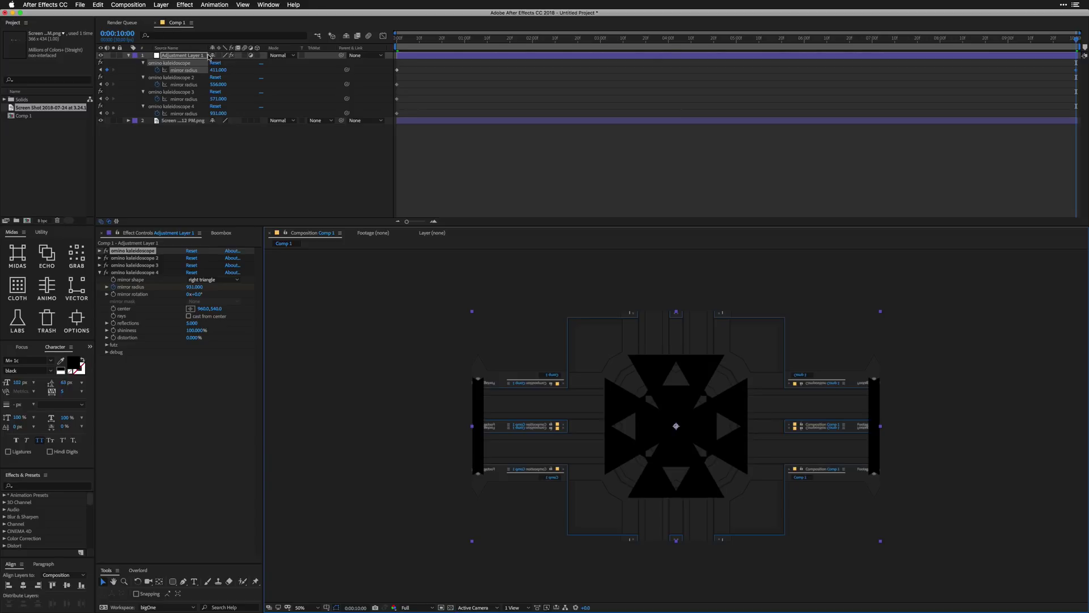
pyautogui.moveTo(219, 70); pyautogui.dragTo(206, 72)
pyautogui.click(224, 195)
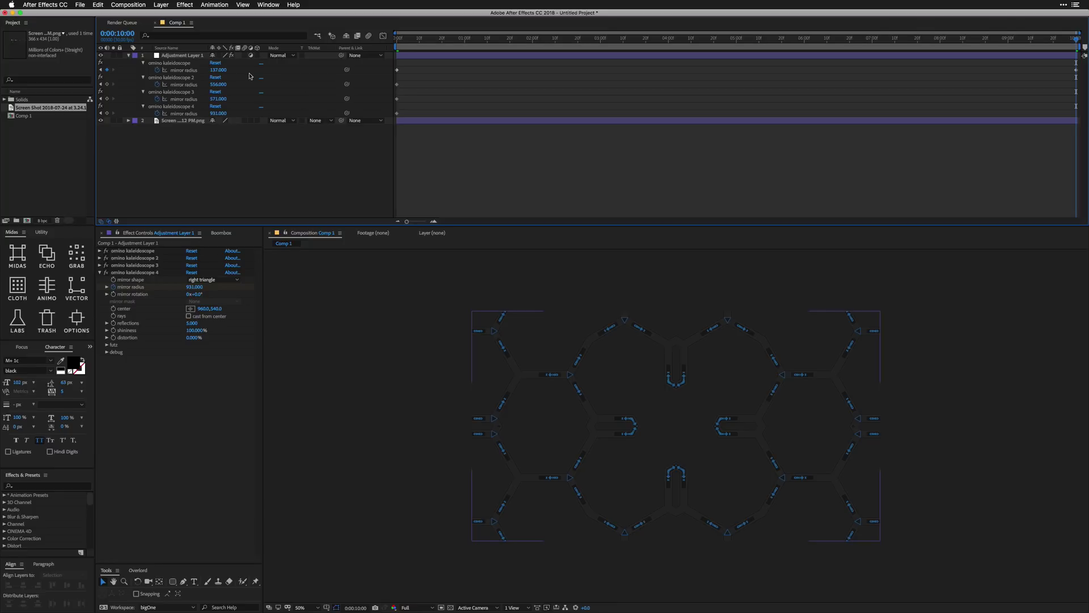
# - Adjust kaleidoscope 2's mirror radius, settling on 319
pyautogui.moveTo(221, 84); pyautogui.dragTo(250, 85)
pyautogui.click(219, 84)
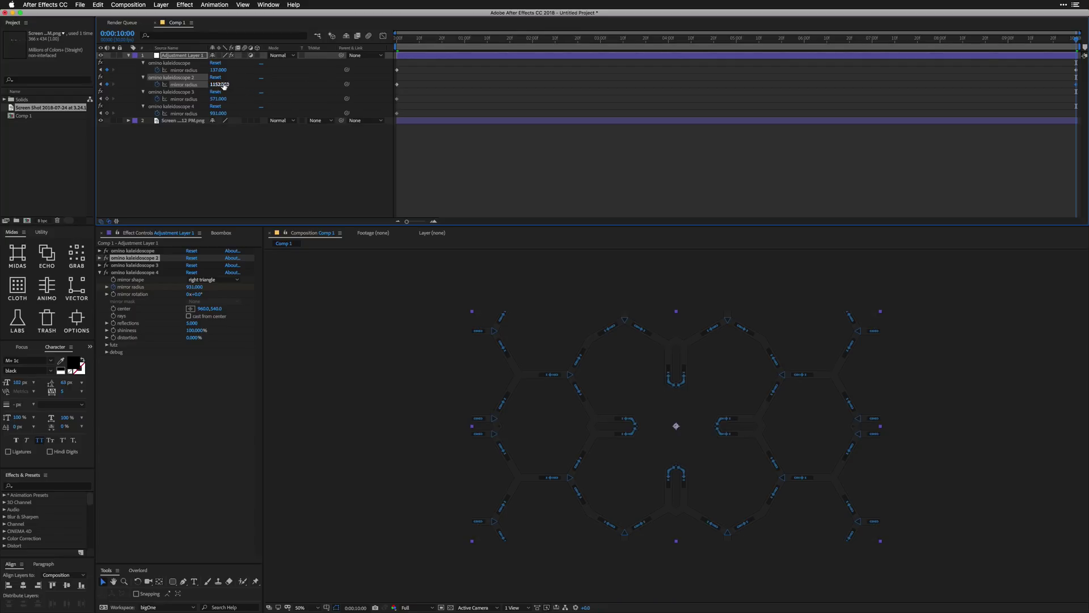
pyautogui.write('577')
pyautogui.press('Return')
pyautogui.moveTo(219, 85); pyautogui.dragTo(196, 101)
pyautogui.click(236, 168)
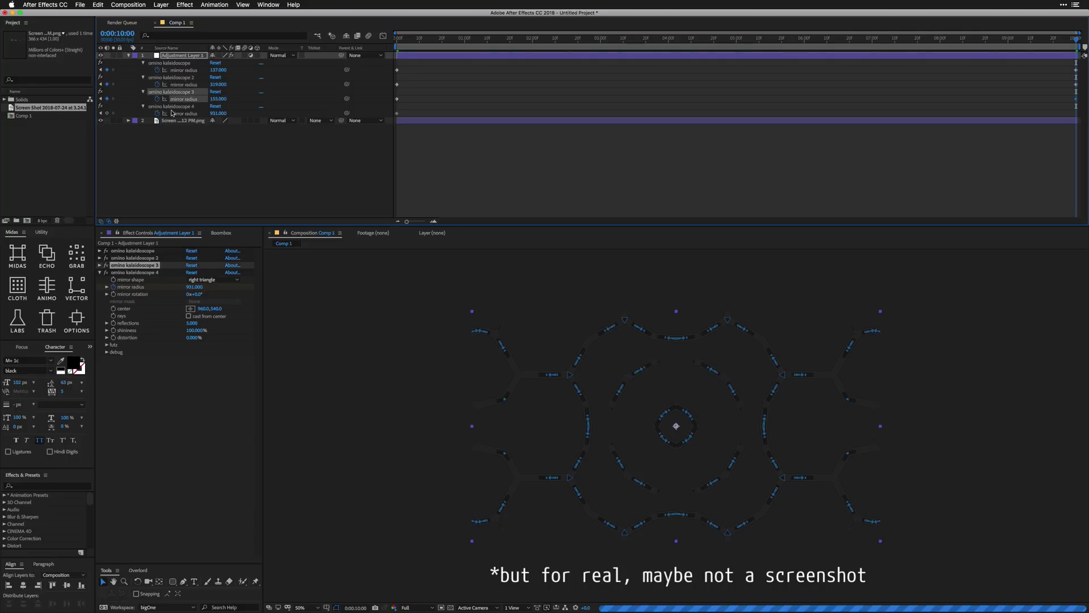
# - Set kaleidoscope 3's mirror radius to 139 and kaleidoscope 4's to 780
pyautogui.click(218, 99)
pyautogui.write('74')
pyautogui.press('Return')
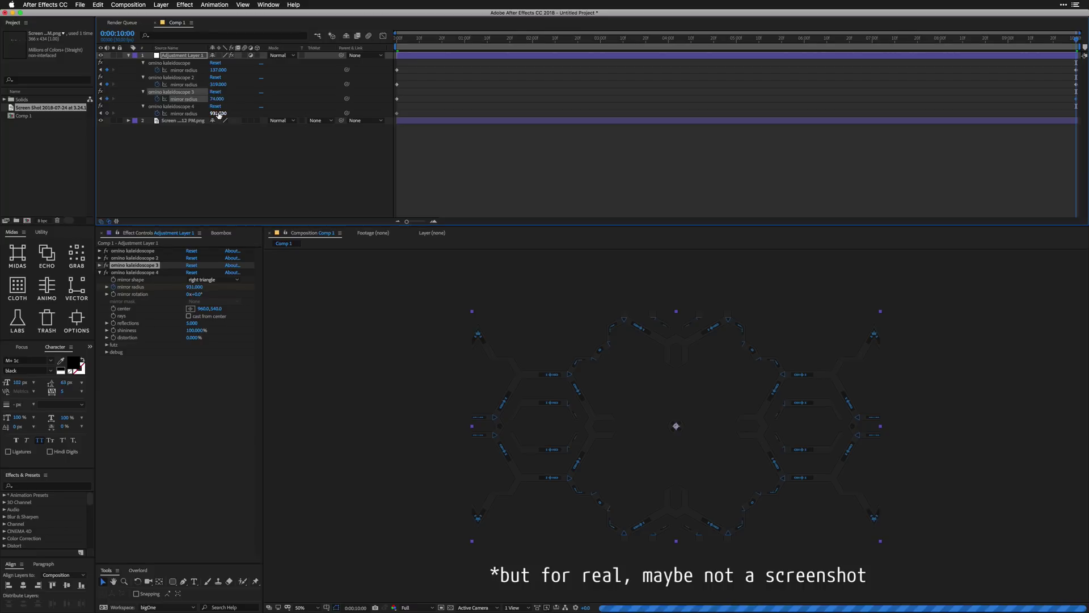
pyautogui.click(218, 99)
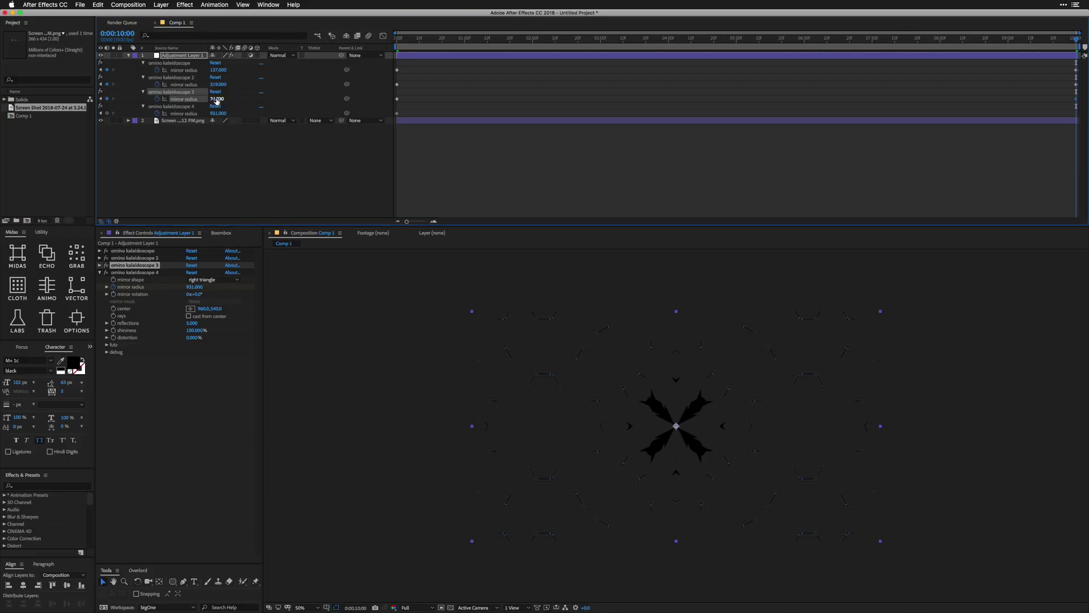
pyautogui.write('139')
pyautogui.press('Return')
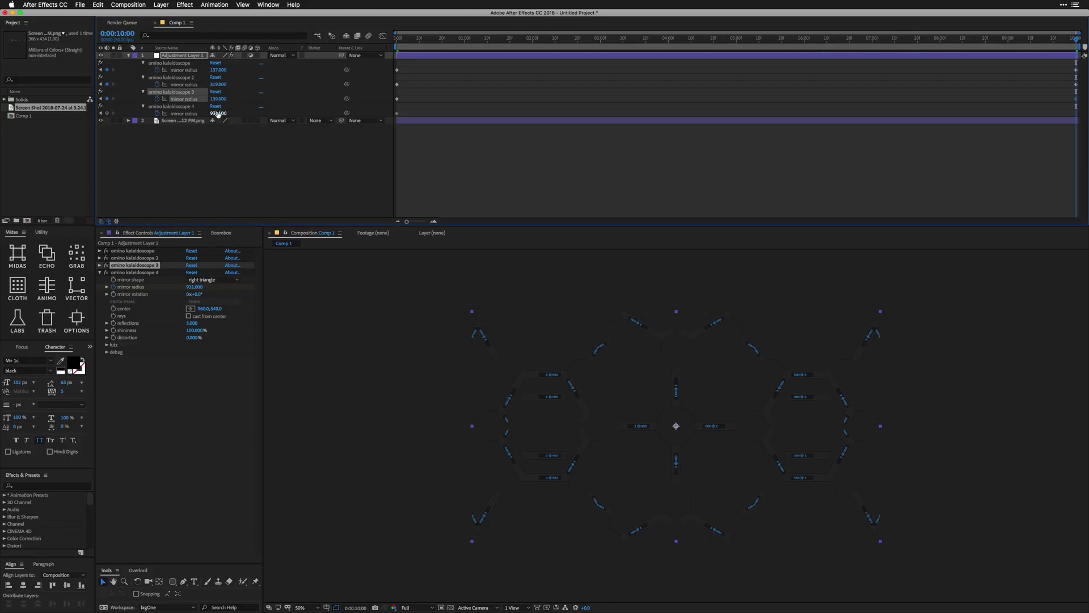
pyautogui.moveTo(218, 113)
pyautogui.mouseDown()
pyautogui.moveTo(210, 117)
pyautogui.moveTo(236, 126)
pyautogui.mouseUp()
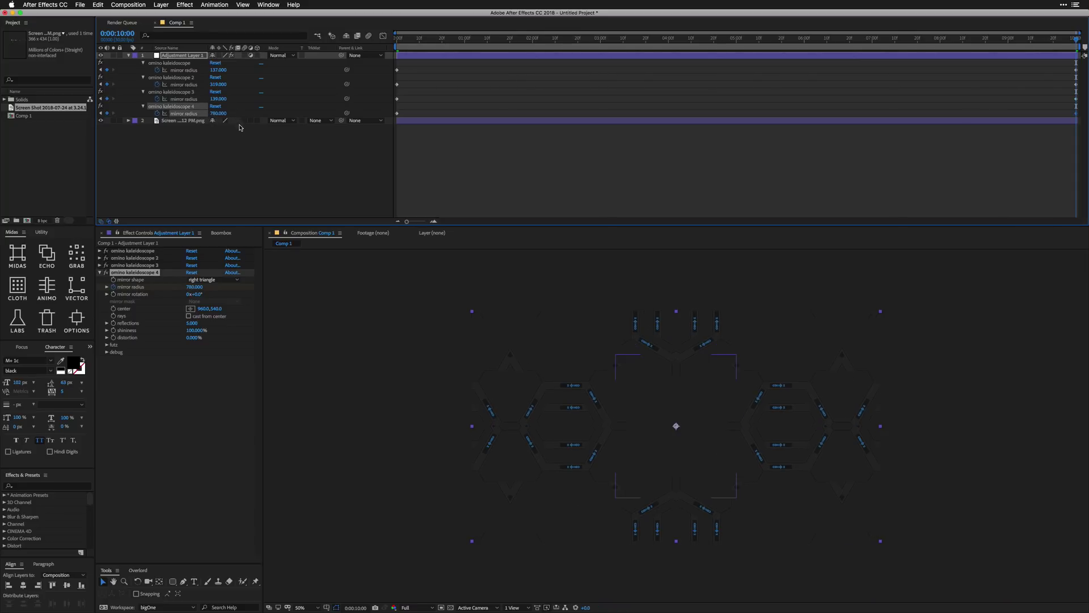
pyautogui.click(262, 165)
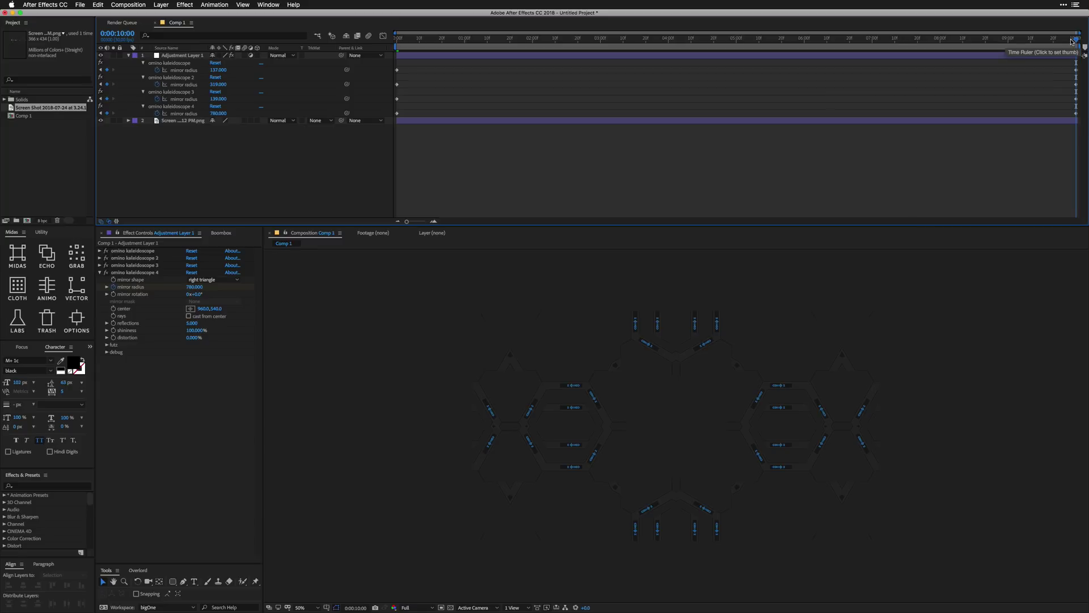
pyautogui.click(400, 39)
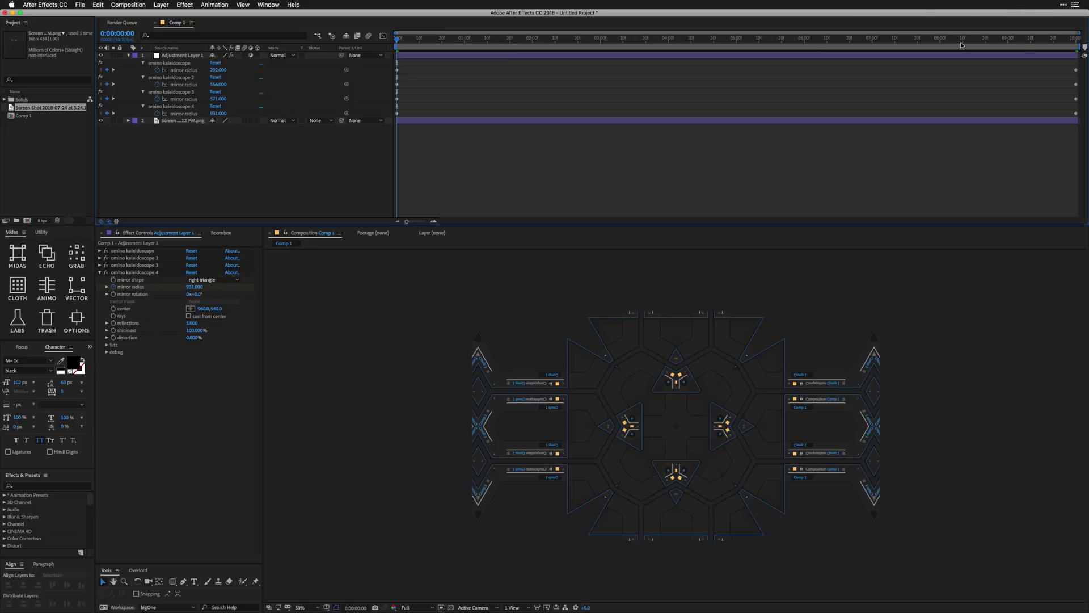
pyautogui.click(442, 39)
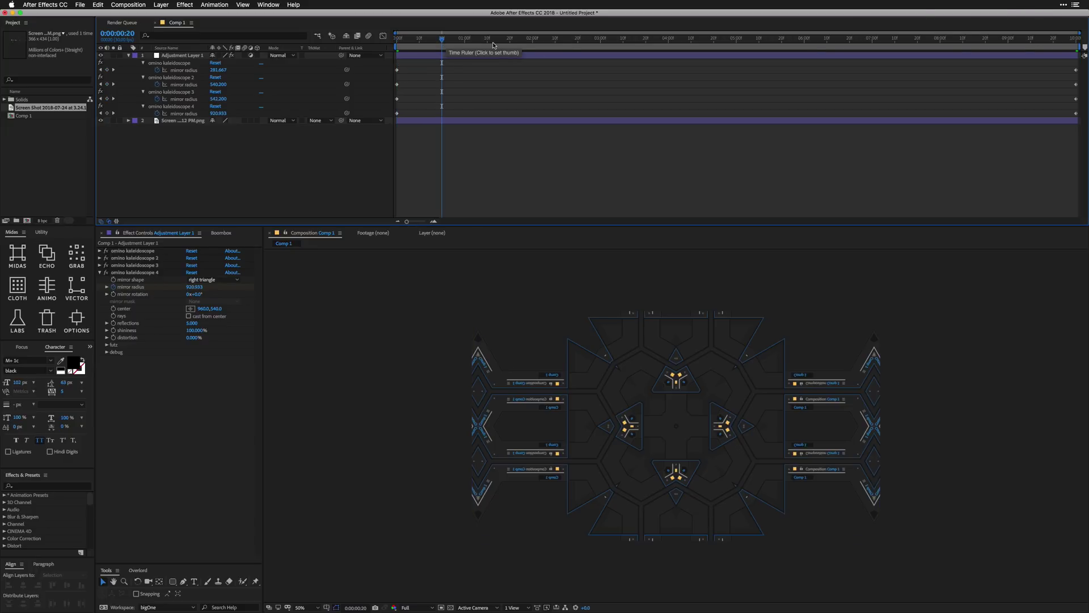
pyautogui.click(541, 39)
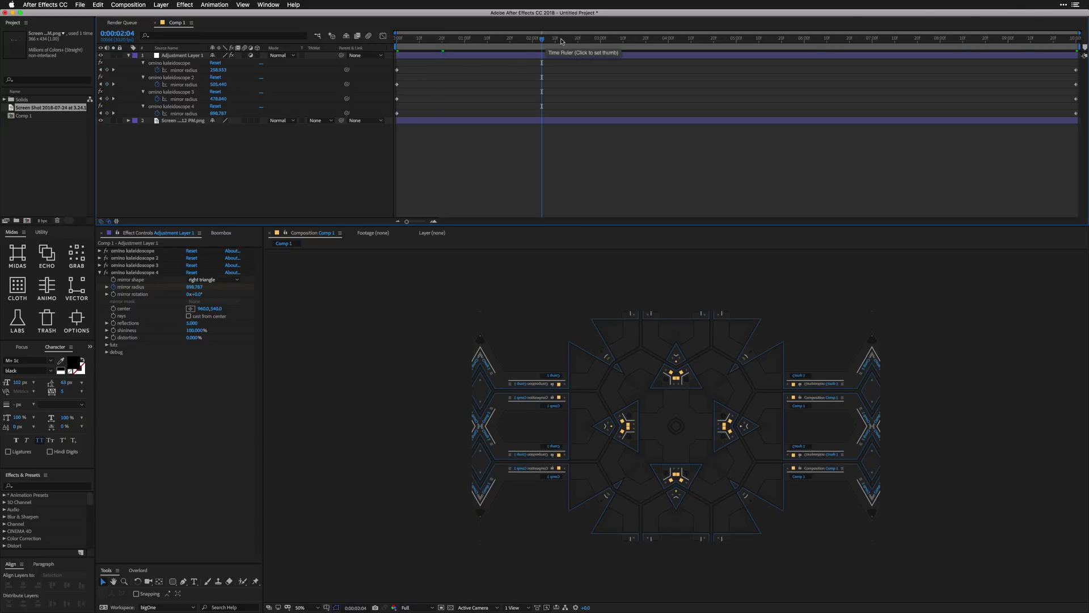
pyautogui.click(617, 39)
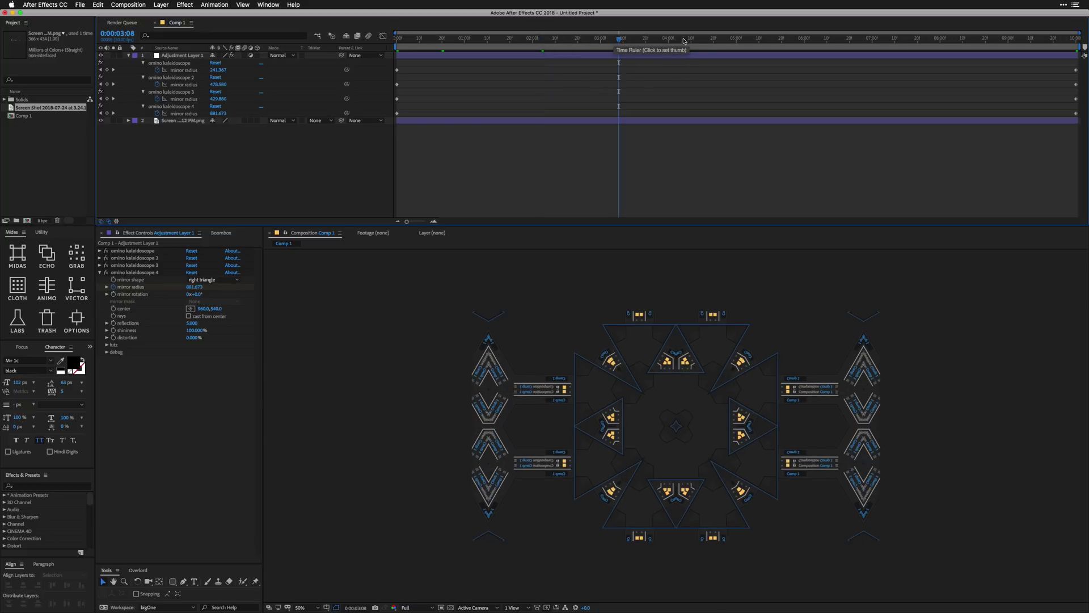
pyautogui.click(710, 38)
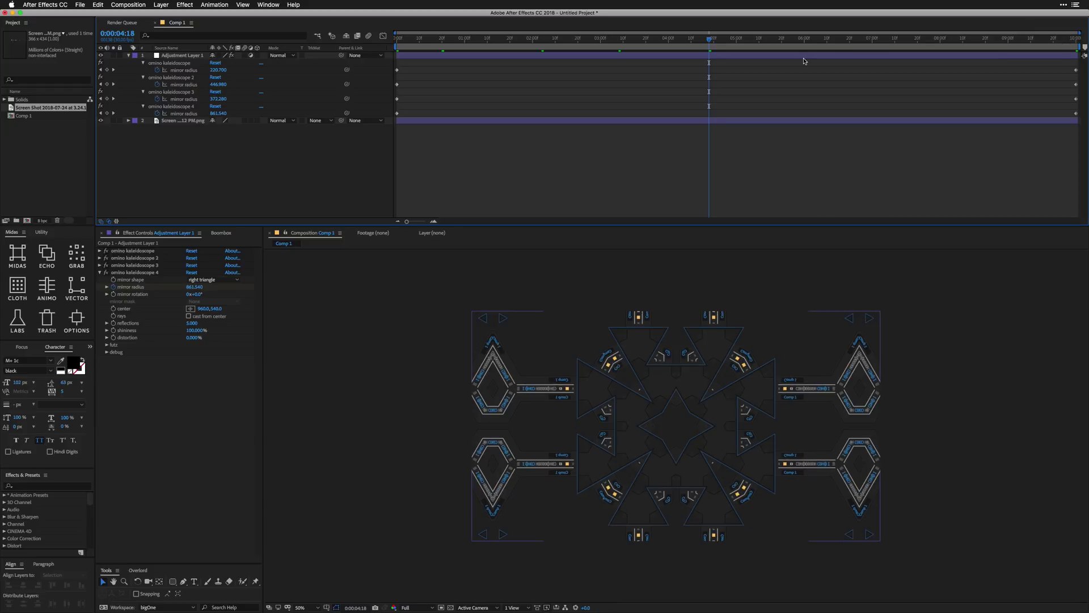
pyautogui.click(827, 40)
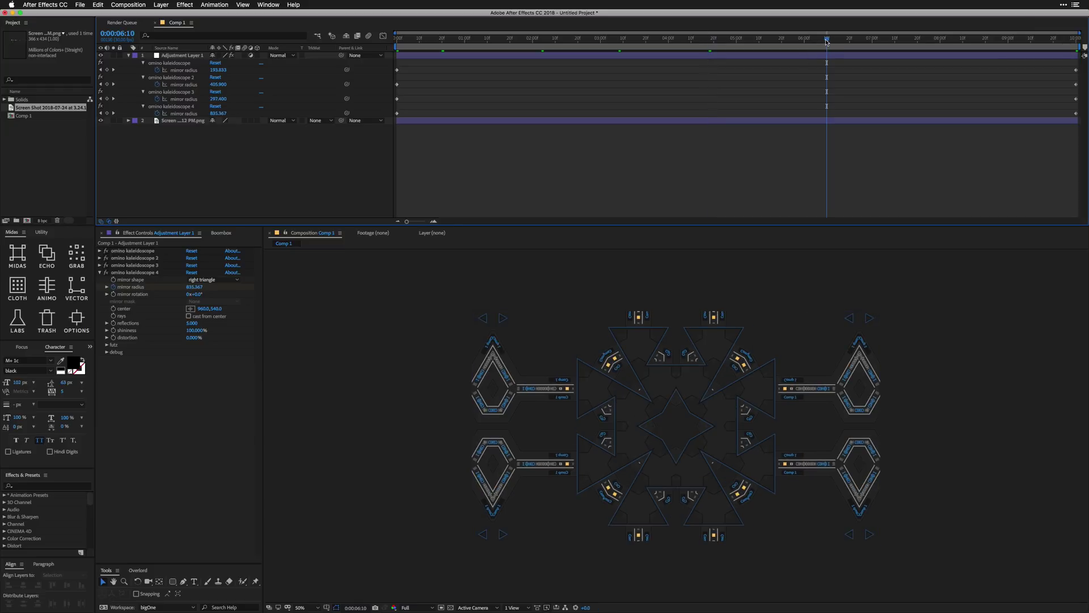
pyautogui.click(451, 608)
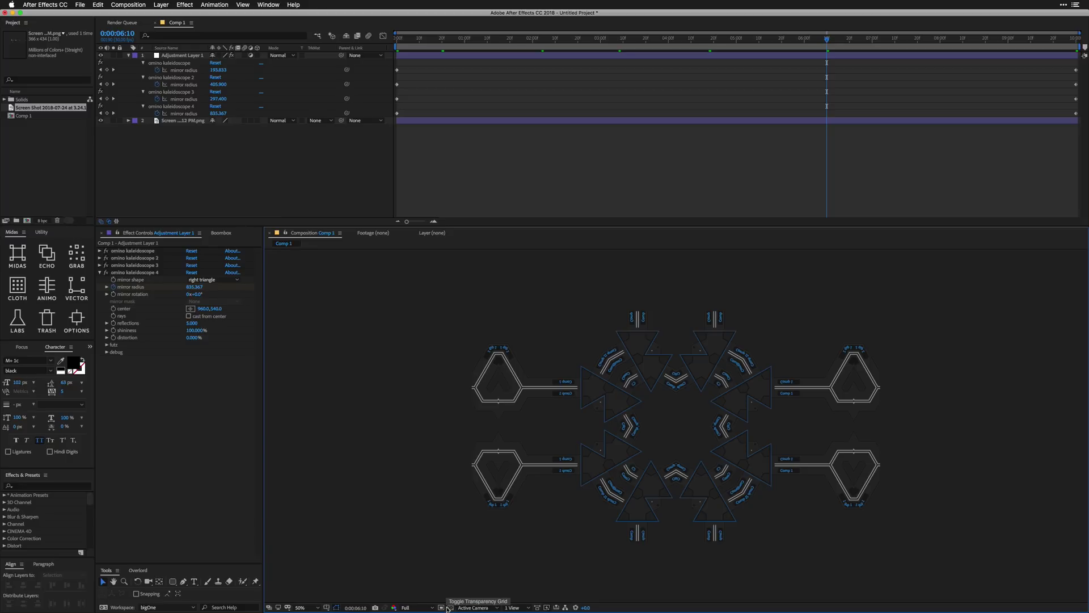
pyautogui.click(876, 39)
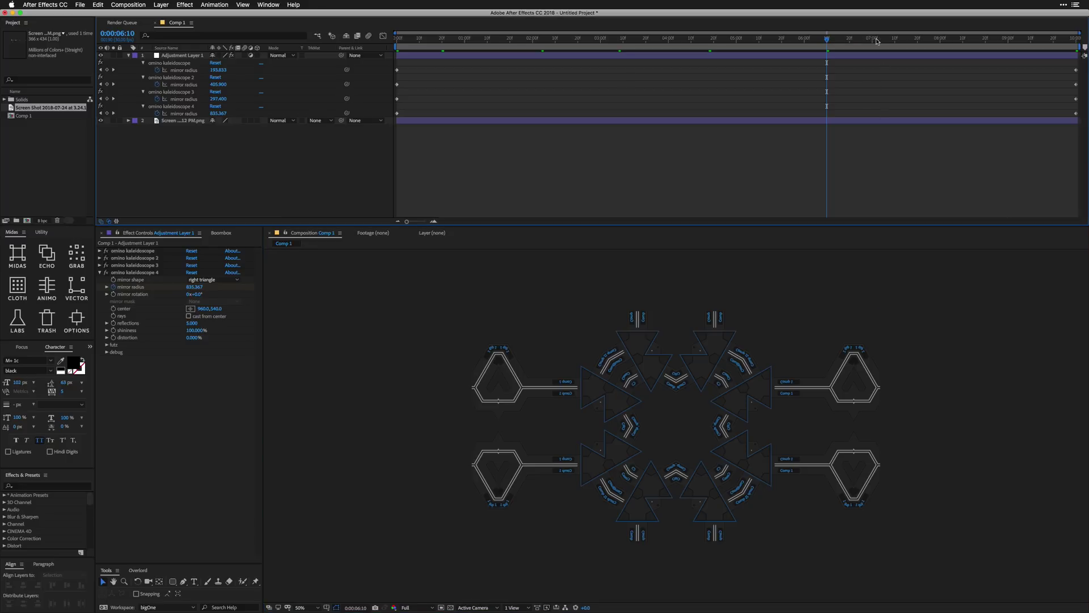
pyautogui.click(942, 38)
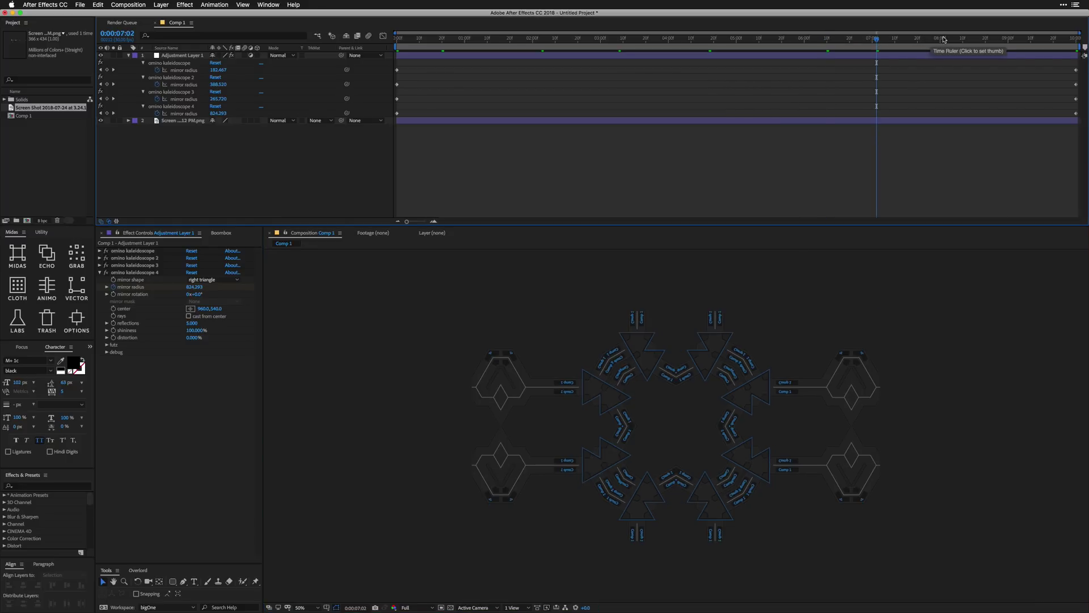
pyautogui.click(1033, 39)
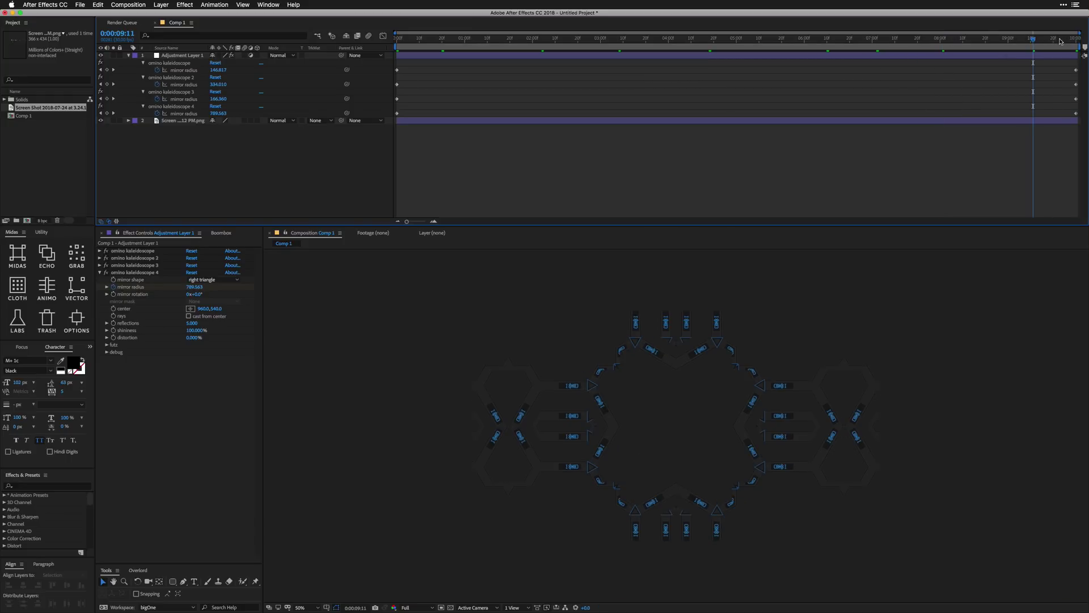
pyautogui.moveTo(1070, 38); pyautogui.dragTo(1076, 39)
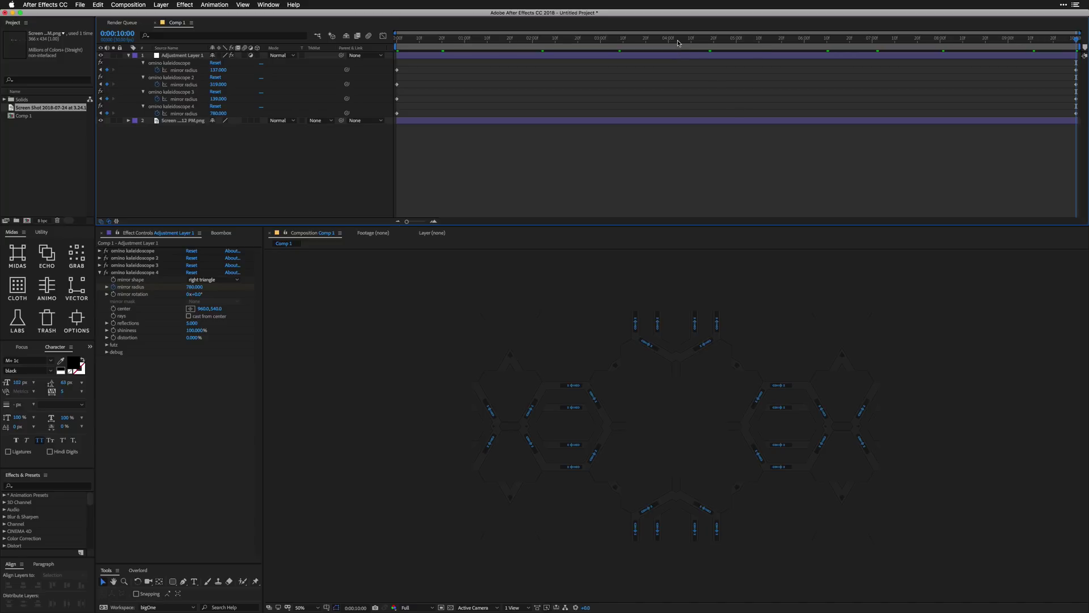
# - Render Comp 1 to a Comp 1.mov movie proxy, then nest Comp 1 in a new Comp 2
pyautogui.rightClick(25, 118)
pyautogui.moveTo(96, 157)
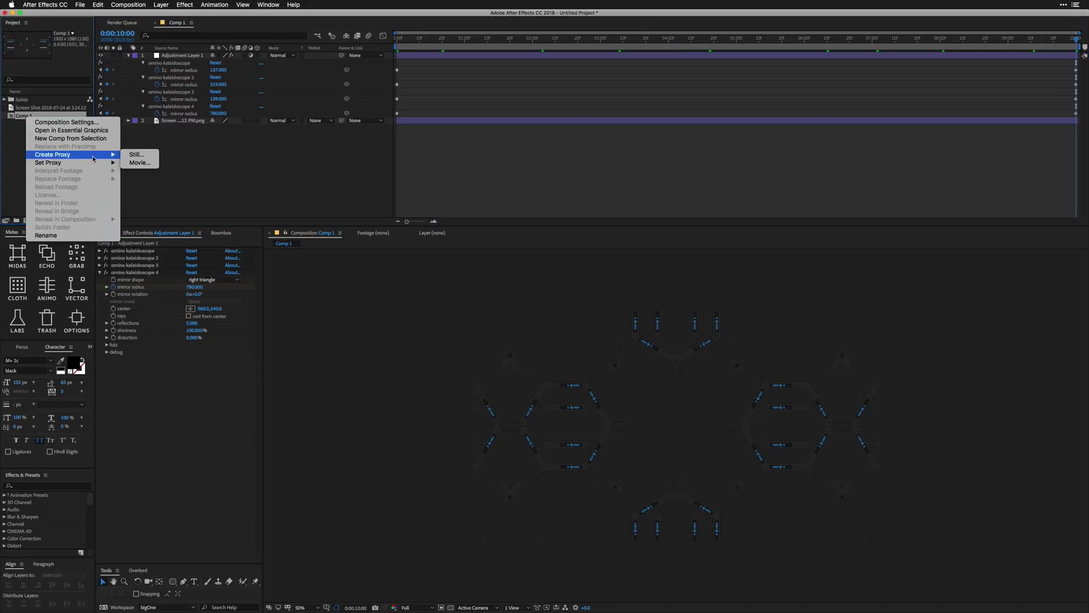
pyautogui.click(149, 166)
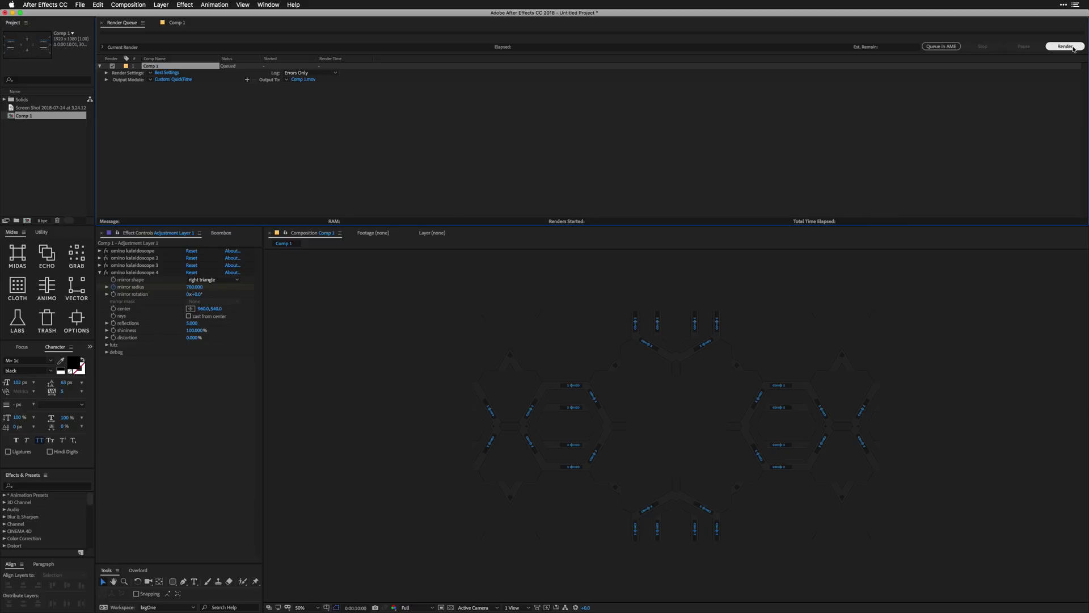
pyautogui.click(1065, 46)
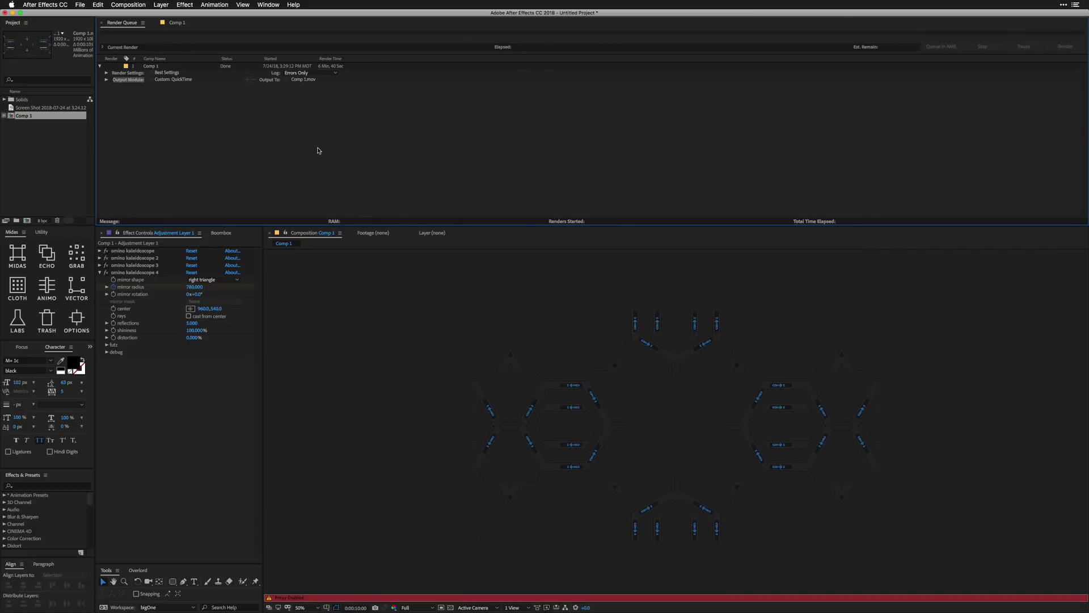
pyautogui.click(43, 143)
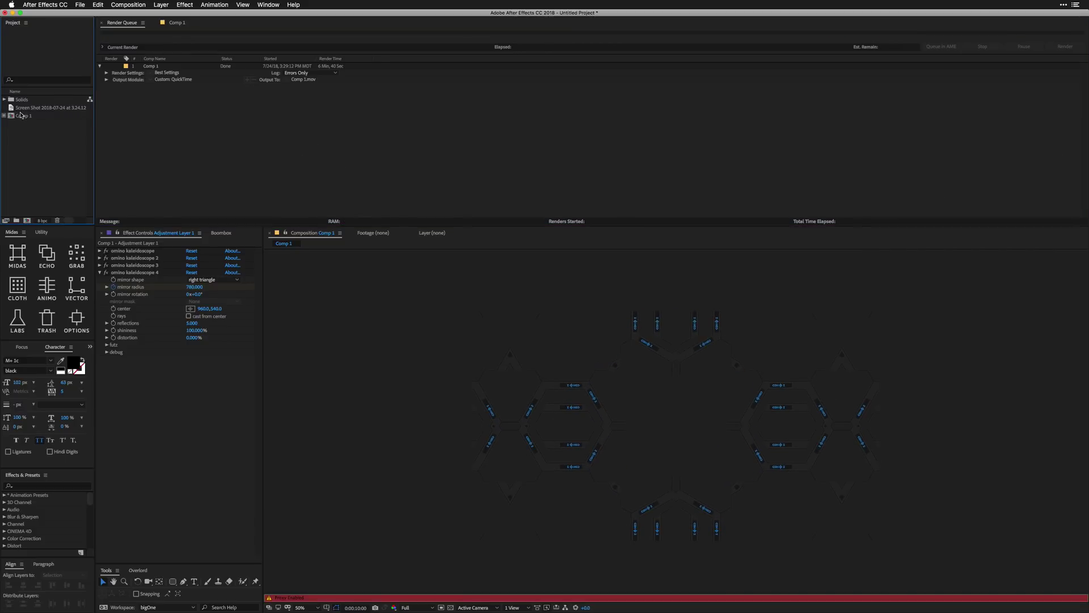
pyautogui.moveTo(21, 116); pyautogui.dragTo(28, 221)
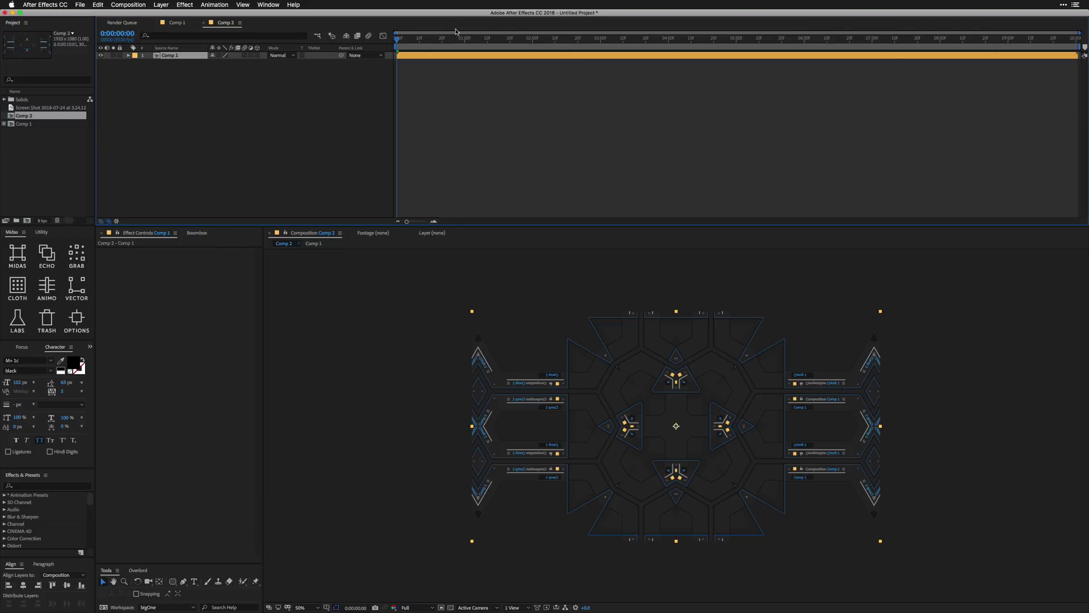
pyautogui.click(269, 132)
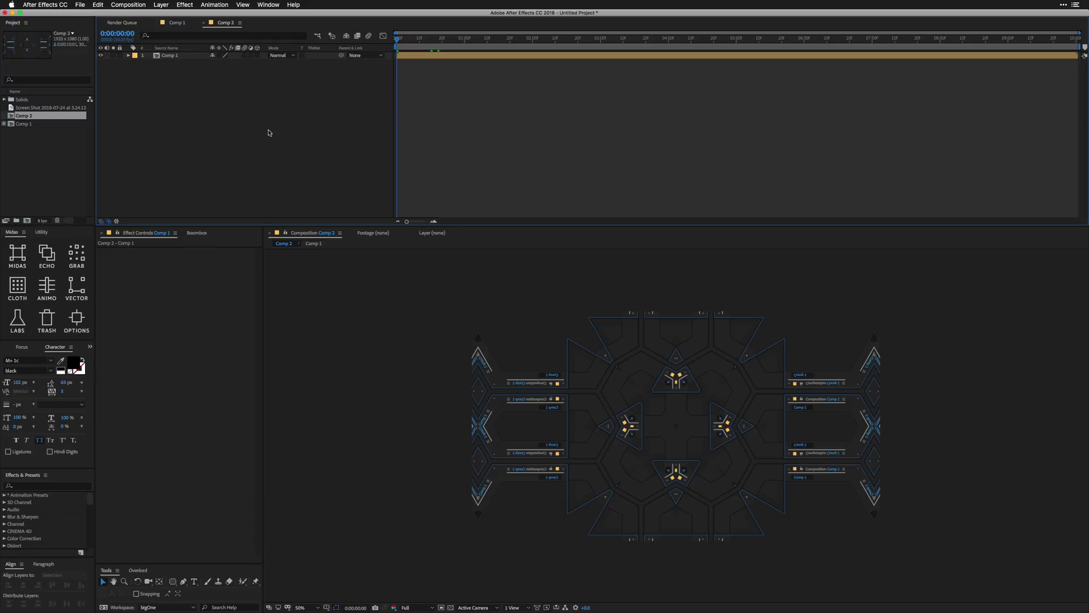
pyautogui.press('space')
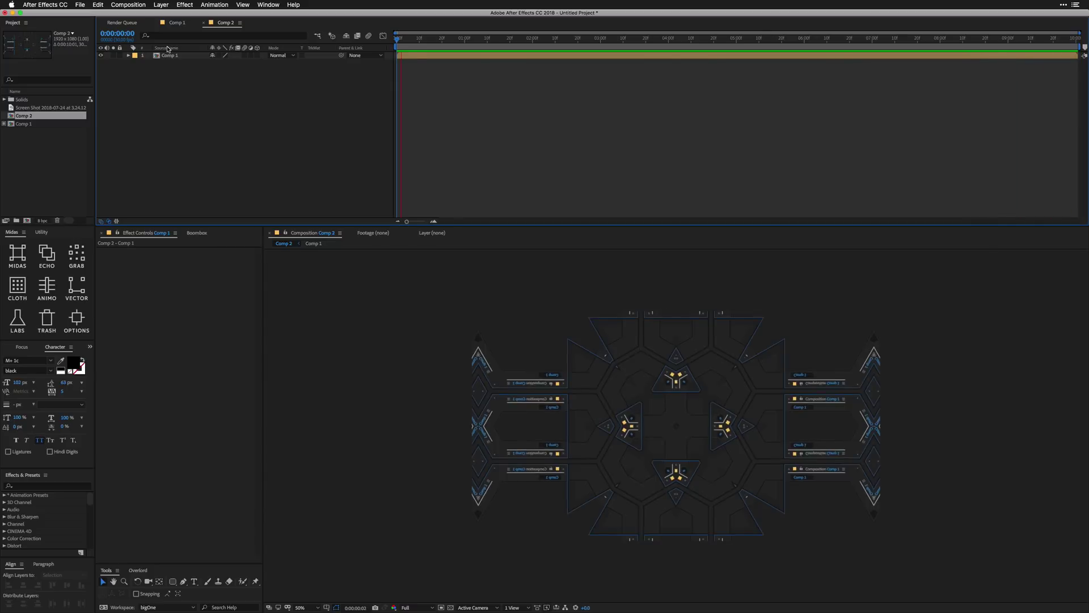
# - Return to Comp 1 and duplicate the kaleidoscope adjustment layer twice
pyautogui.press('space')
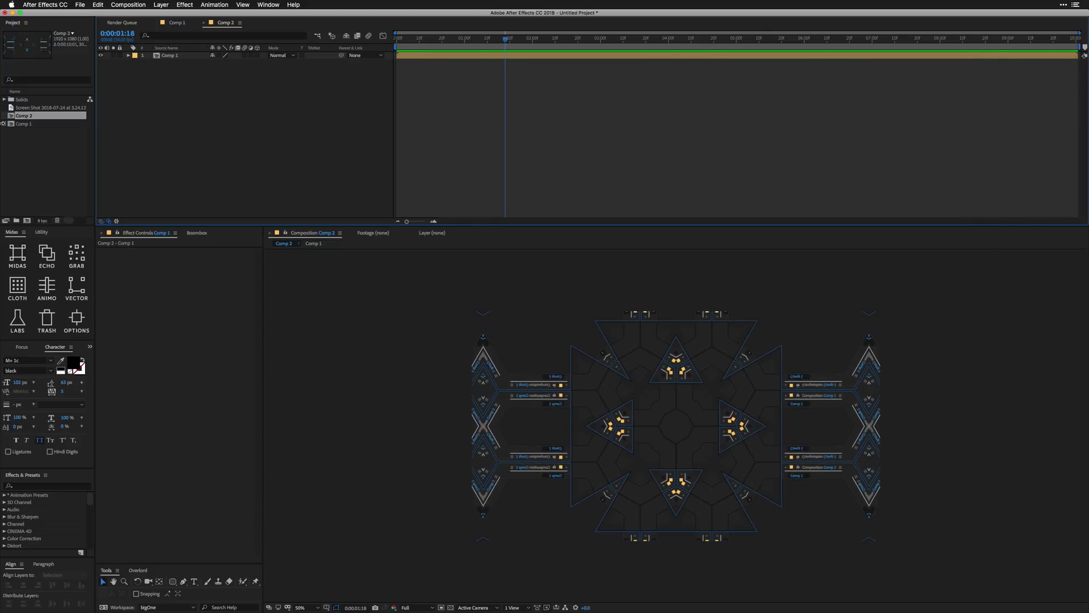
pyautogui.click(177, 22)
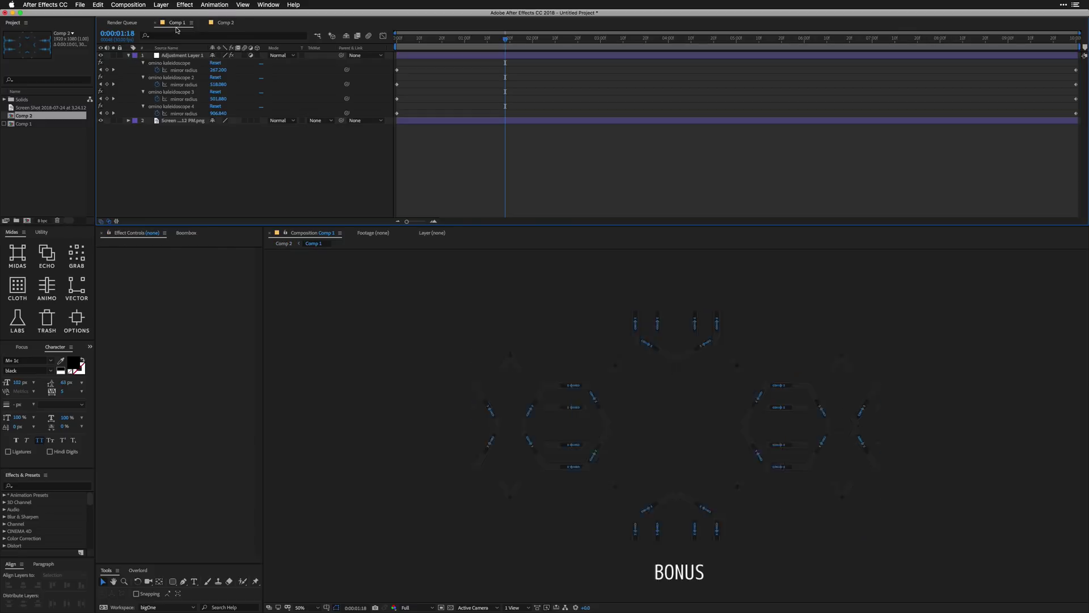
pyautogui.click(179, 56)
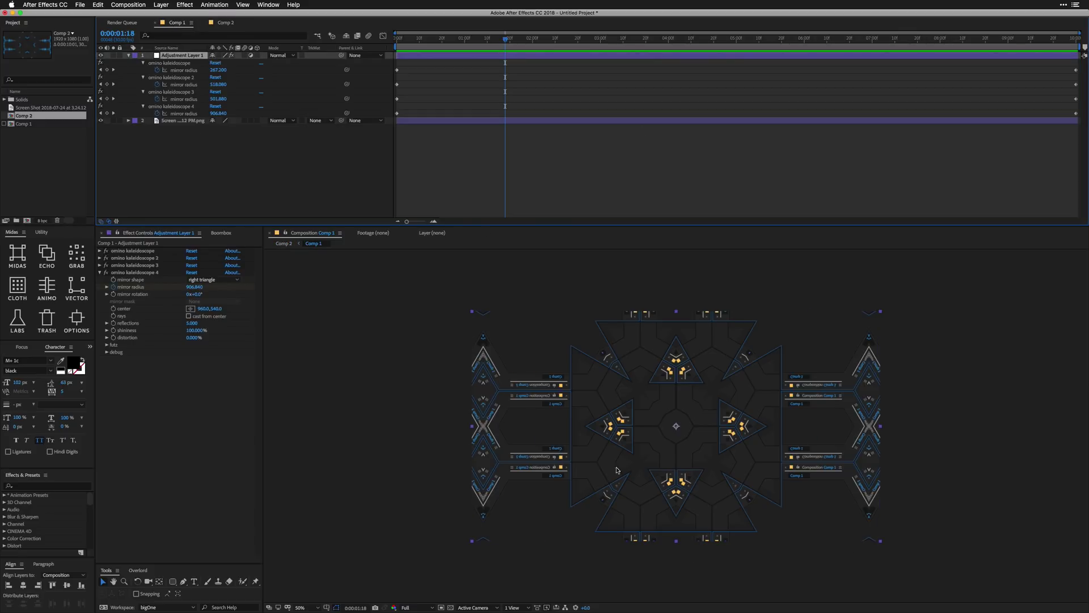
pyautogui.click(451, 608)
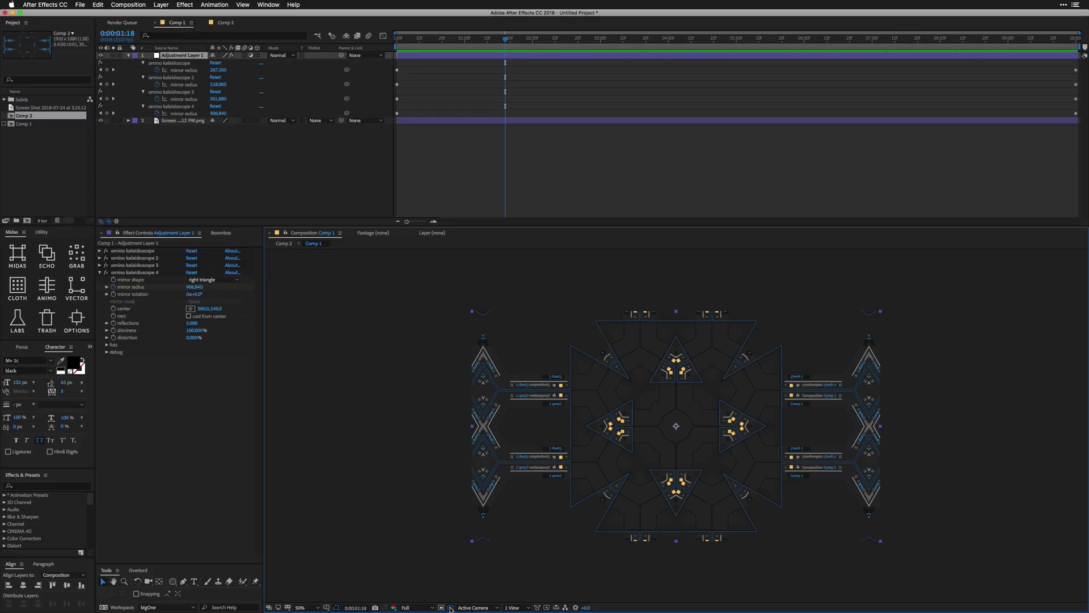
pyautogui.click(187, 56)
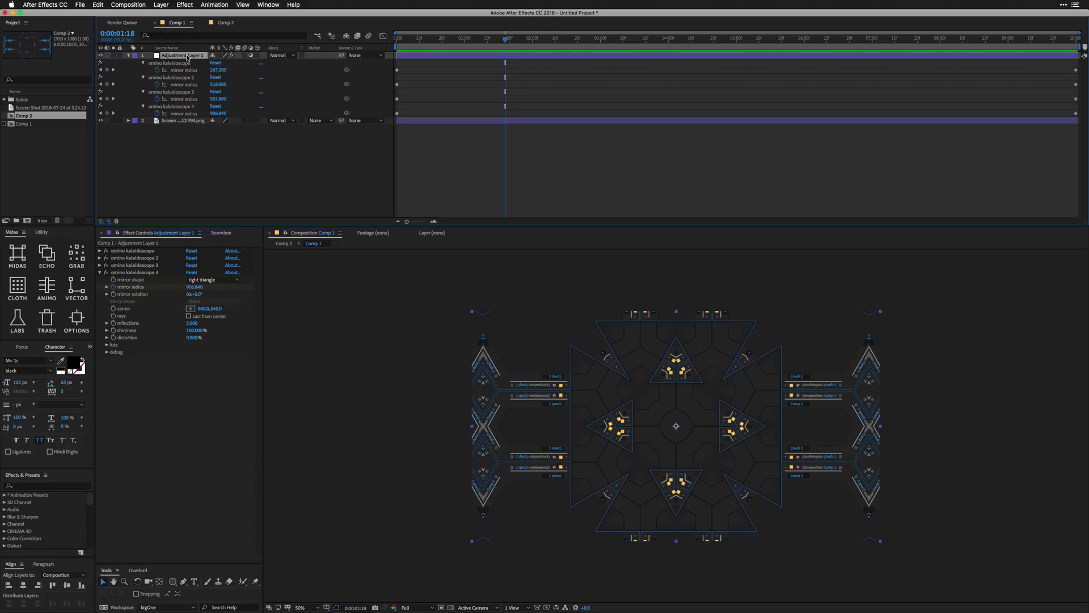
pyautogui.press('super+d')
pyautogui.click(288, 198)
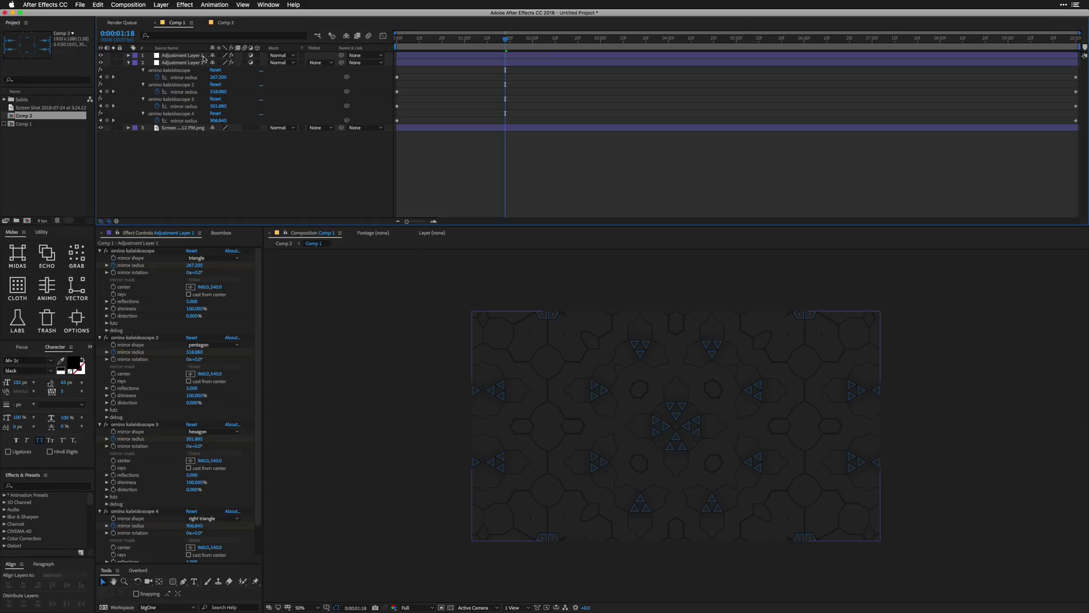
pyautogui.click(182, 55)
pyautogui.press('super+d')
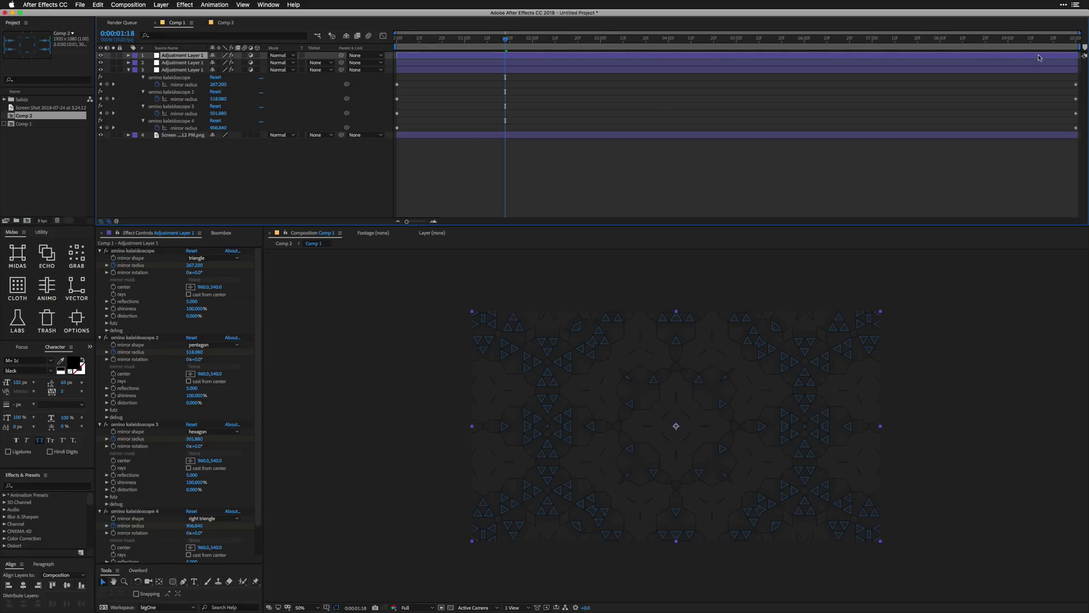
# - Check the stacked effect at 0:00:08:10, 0:00:05:19 and 0:00:02:04, then delete both duplicates
pyautogui.click(962, 43)
pyautogui.click(781, 39)
pyautogui.click(542, 43)
pyautogui.press('Delete')
pyautogui.click(189, 56)
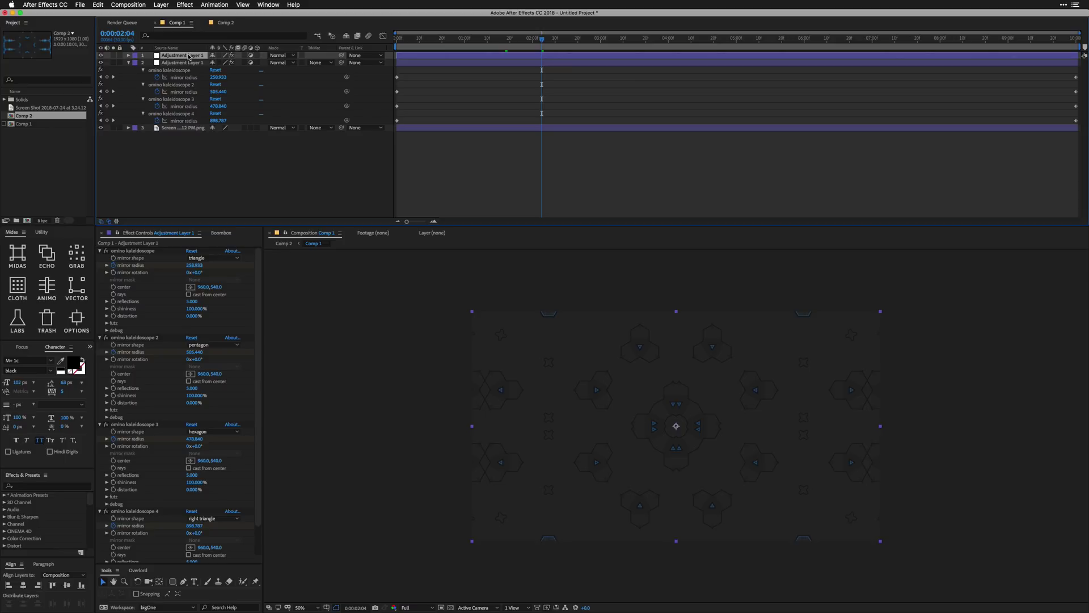
pyautogui.press('Delete')
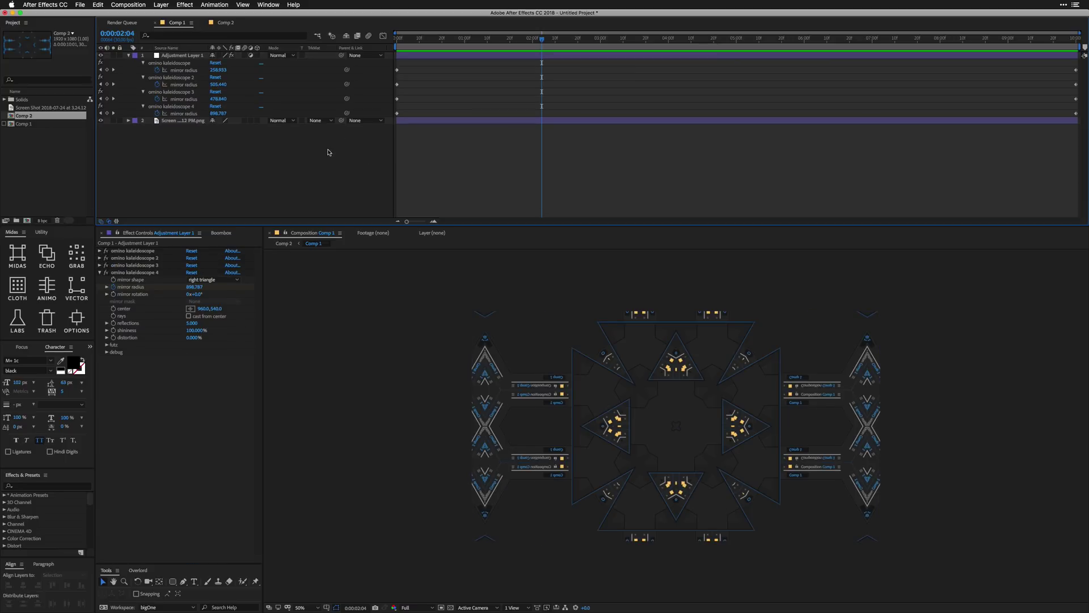
# - Open Comp 2 at its first frame and add a new adjustment layer
pyautogui.click(5, 130)
pyautogui.press('capslock')
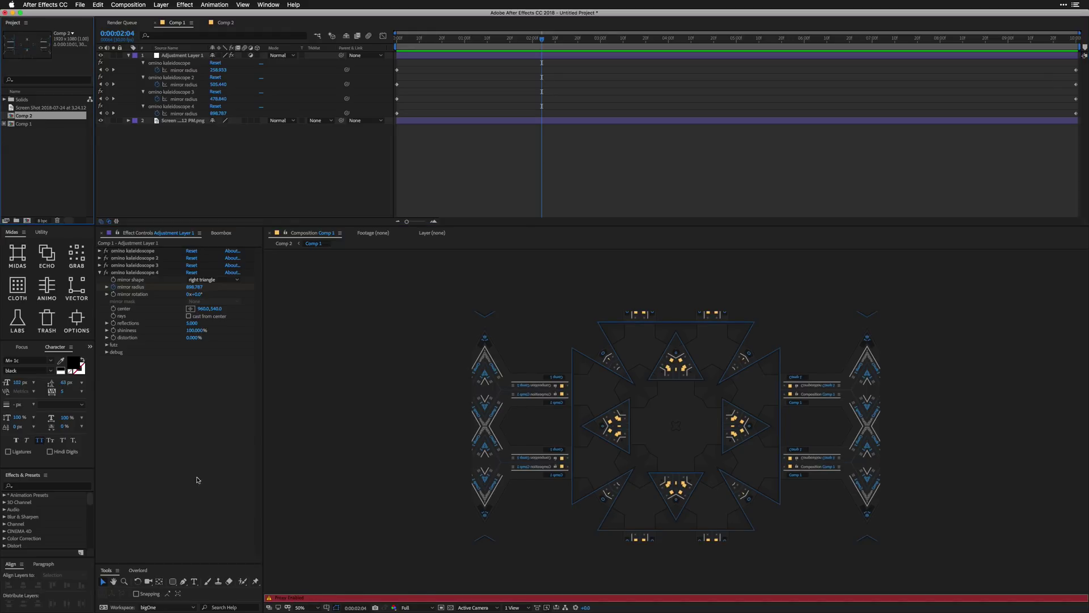
pyautogui.doubleClick(18, 116)
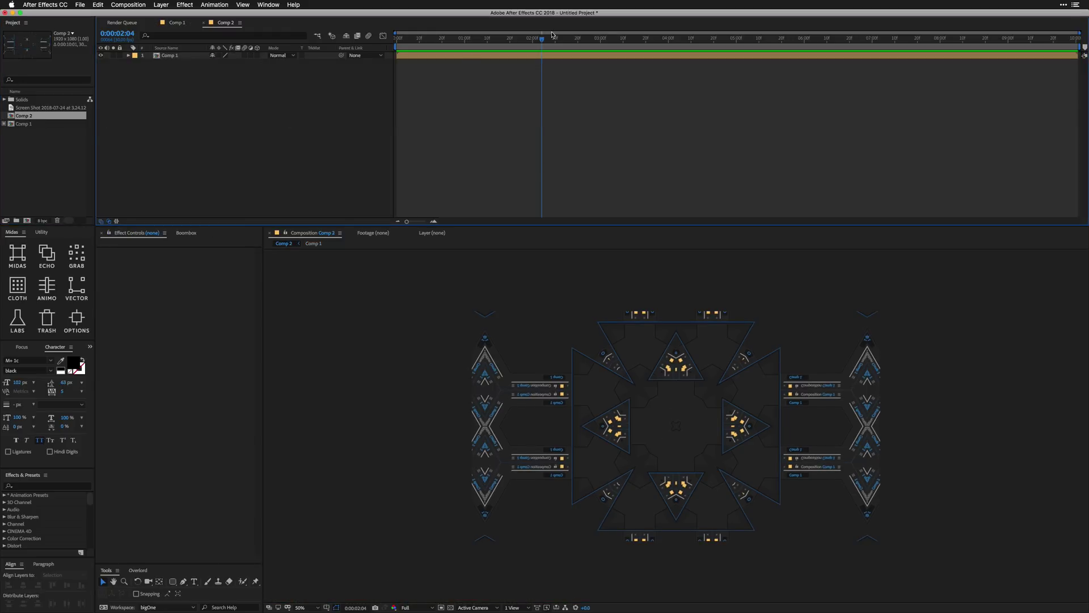
pyautogui.press('Home')
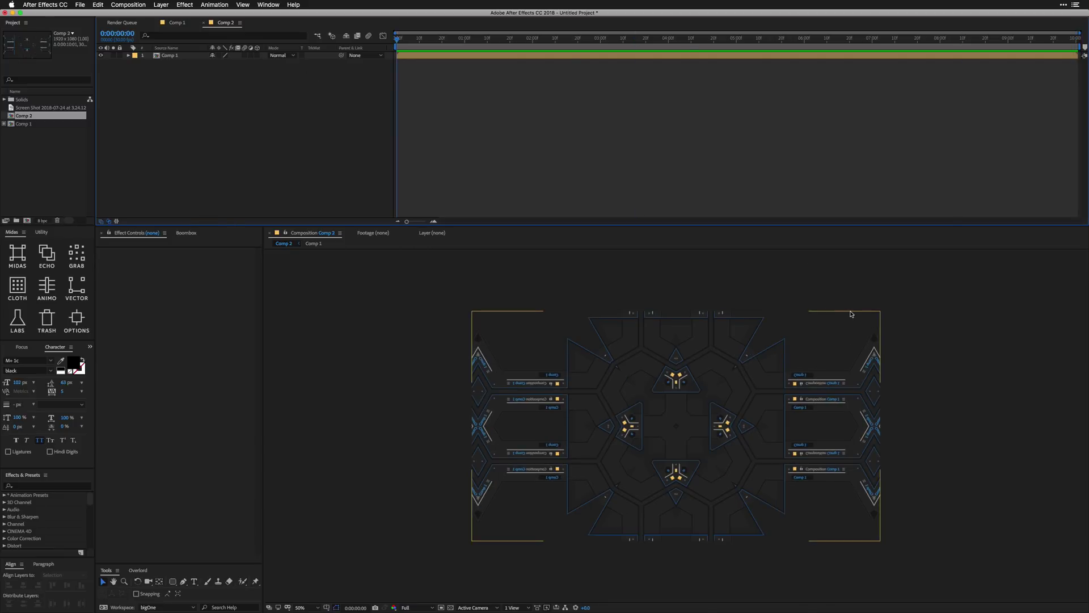
pyautogui.rightClick(272, 113)
pyautogui.moveTo(284, 117)
pyautogui.click(404, 180)
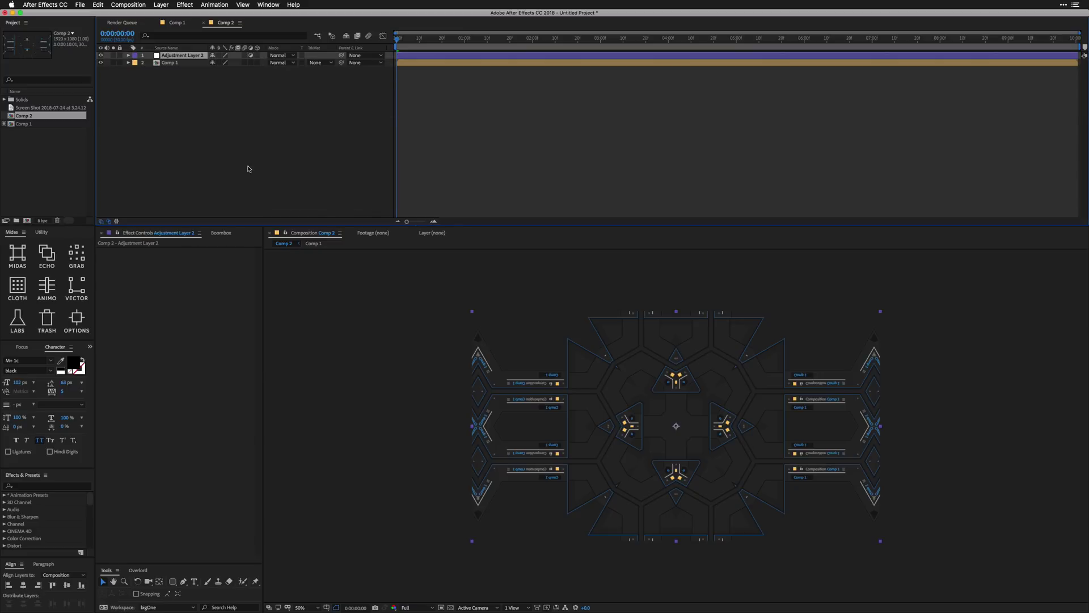
# - Apply Curves to the adjustment layer and bend an S-curve that darkens shadows and adds contrast
pyautogui.hotkey('ctrl', 'space')
pyautogui.write('curv')
pyautogui.press('Return')
pyautogui.moveTo(138, 366); pyautogui.dragTo(138, 378)
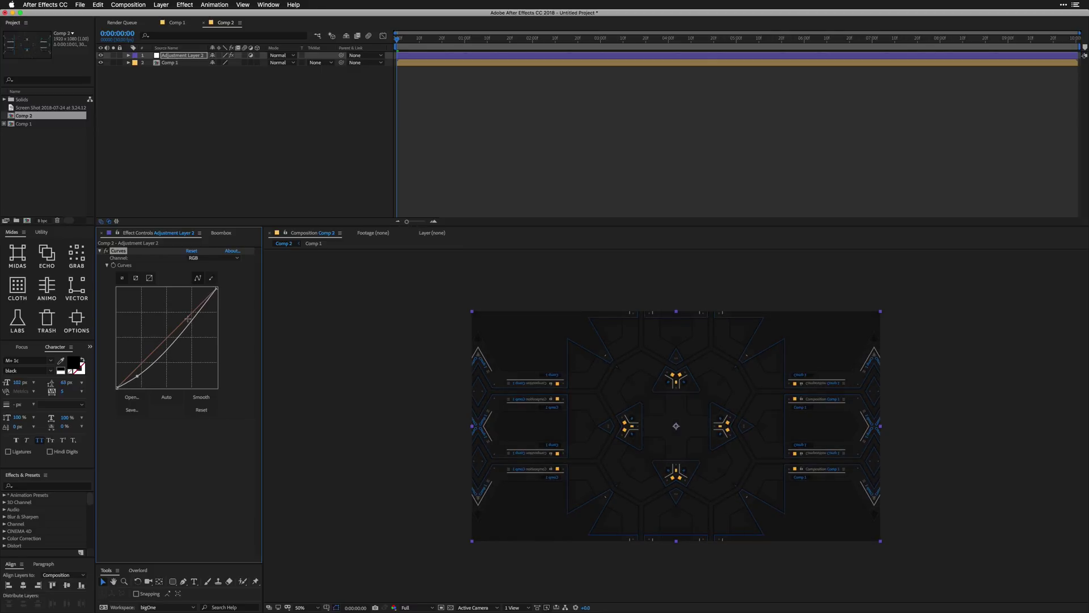
pyautogui.moveTo(199, 309); pyautogui.dragTo(192, 301)
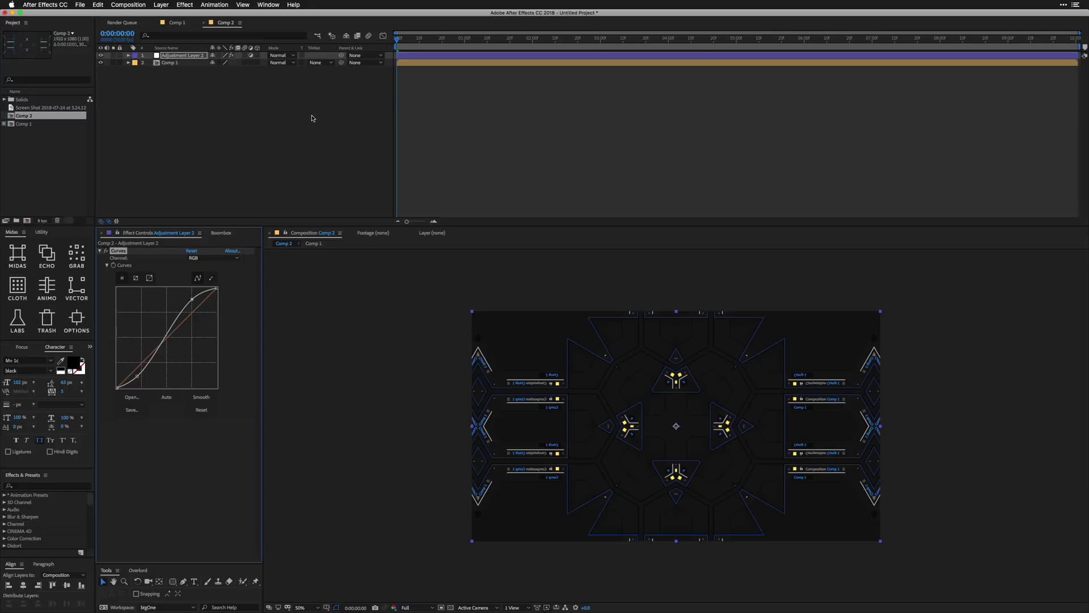
# - Add Adjustment Layer 3 with CC Toner set to Pentone tones
pyautogui.click(233, 83)
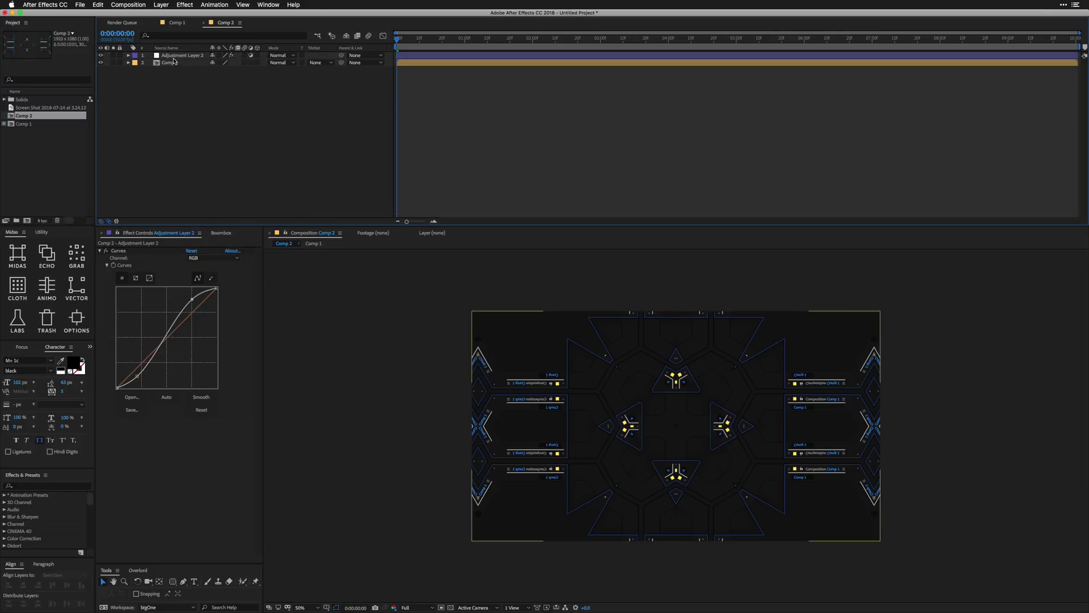
pyautogui.rightClick(197, 101)
pyautogui.moveTo(227, 106)
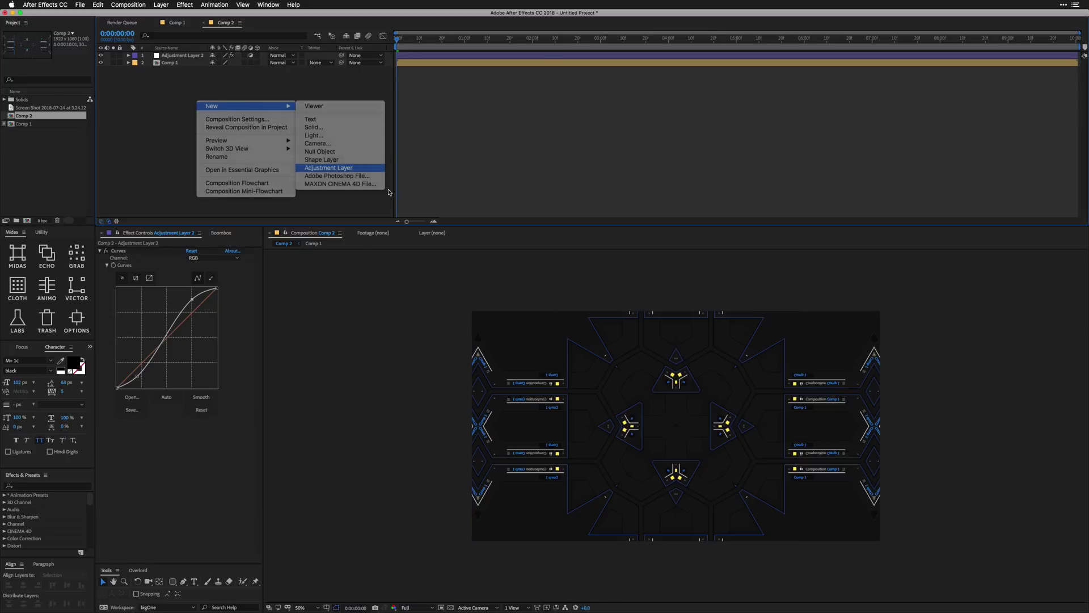
pyautogui.click(323, 168)
pyautogui.hotkey('ctrl', 'space')
pyautogui.write('cc tone')
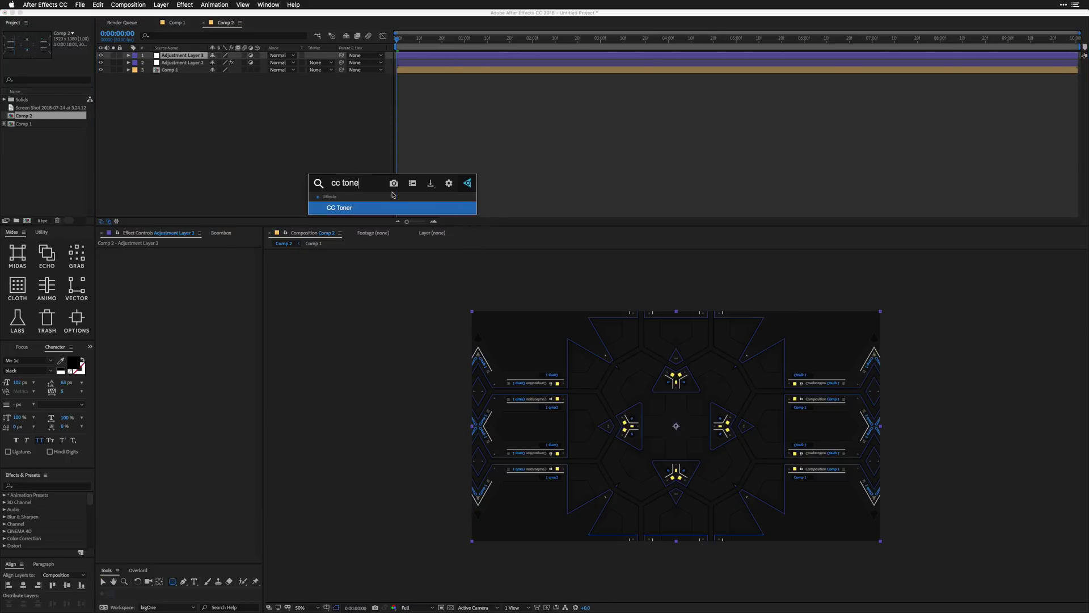
pyautogui.press('Return')
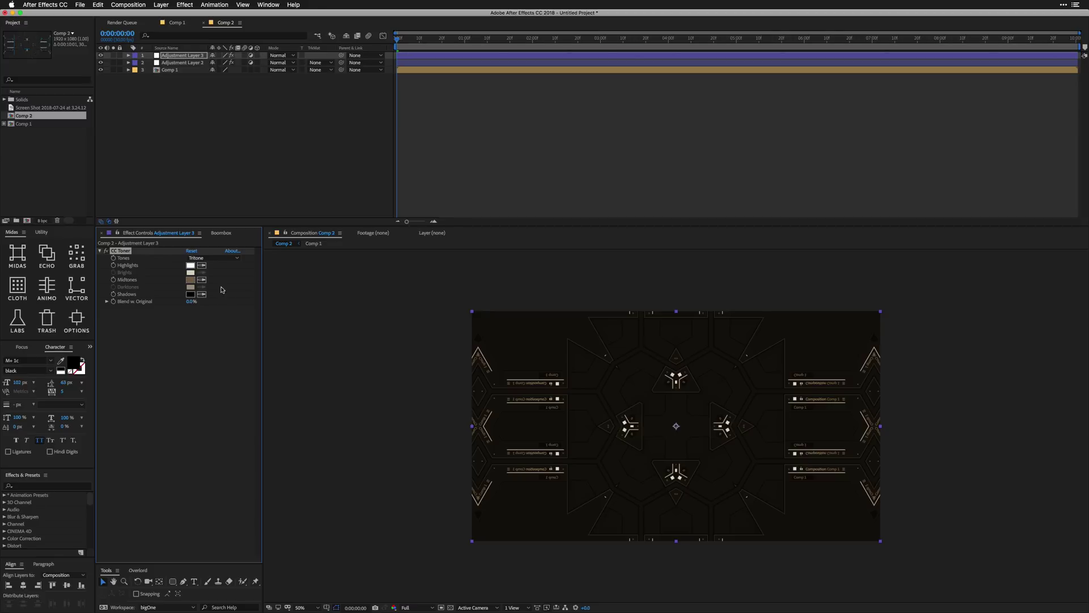
pyautogui.click(209, 259)
pyautogui.click(206, 283)
# - Set the CC Toner Shadows colour to red
pyautogui.click(191, 266)
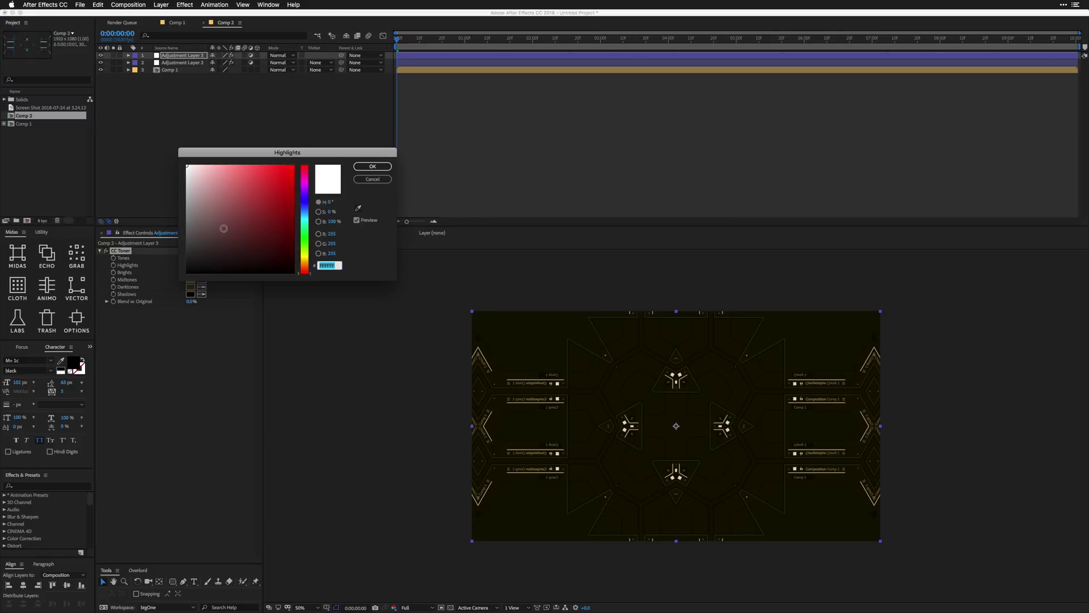
pyautogui.click(268, 166)
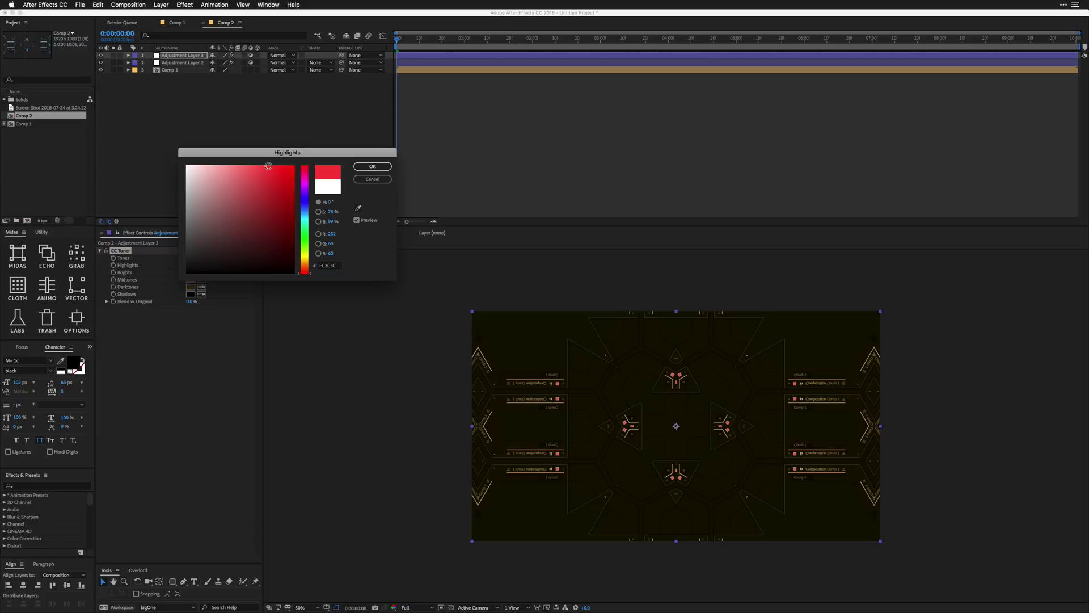
pyautogui.click(372, 180)
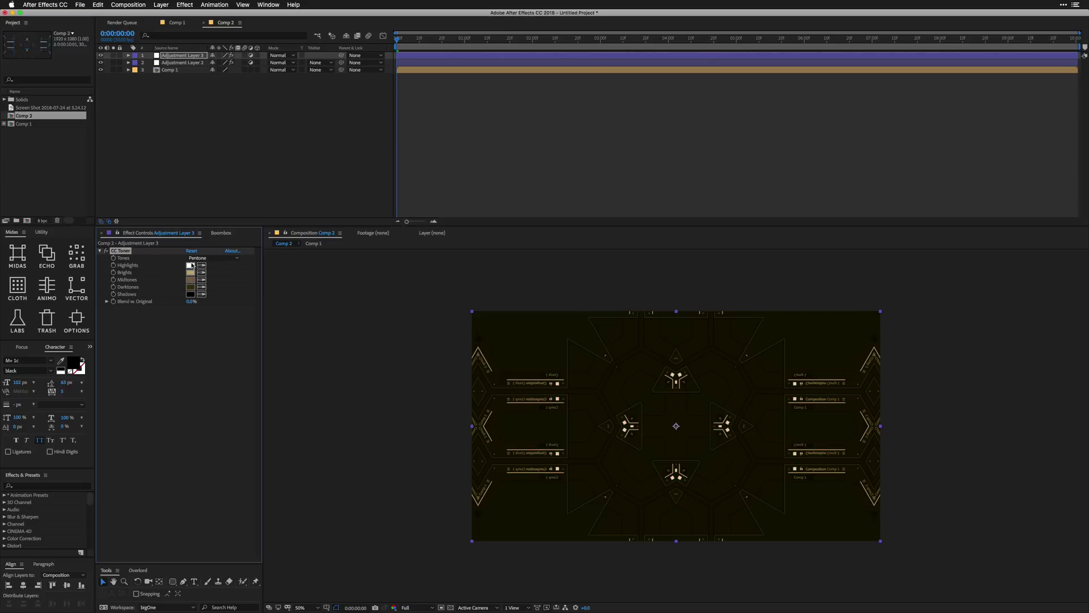
pyautogui.click(190, 294)
pyautogui.click(270, 165)
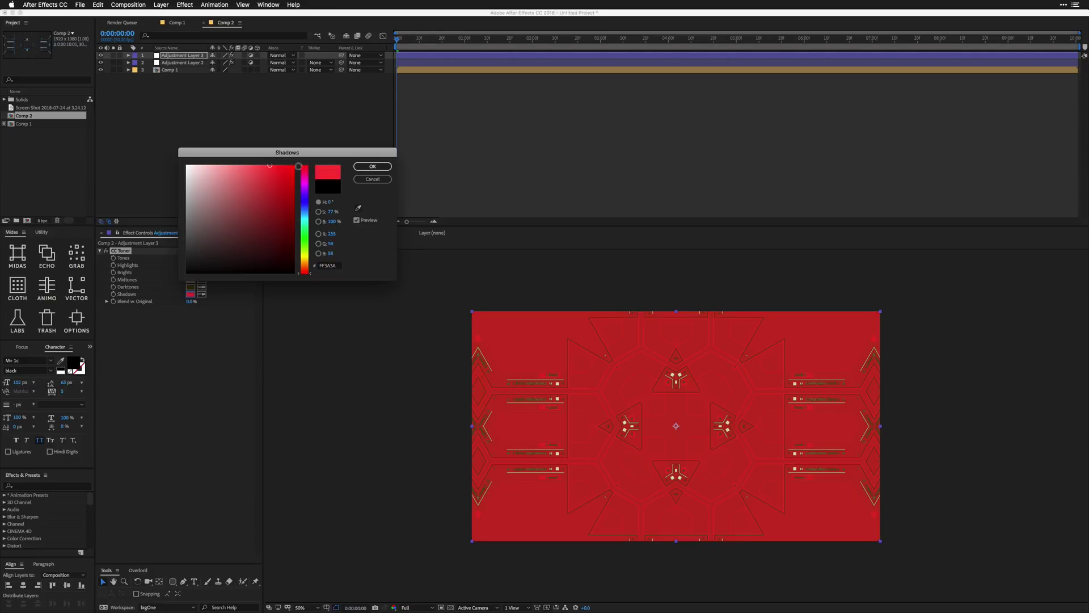
pyautogui.click(372, 167)
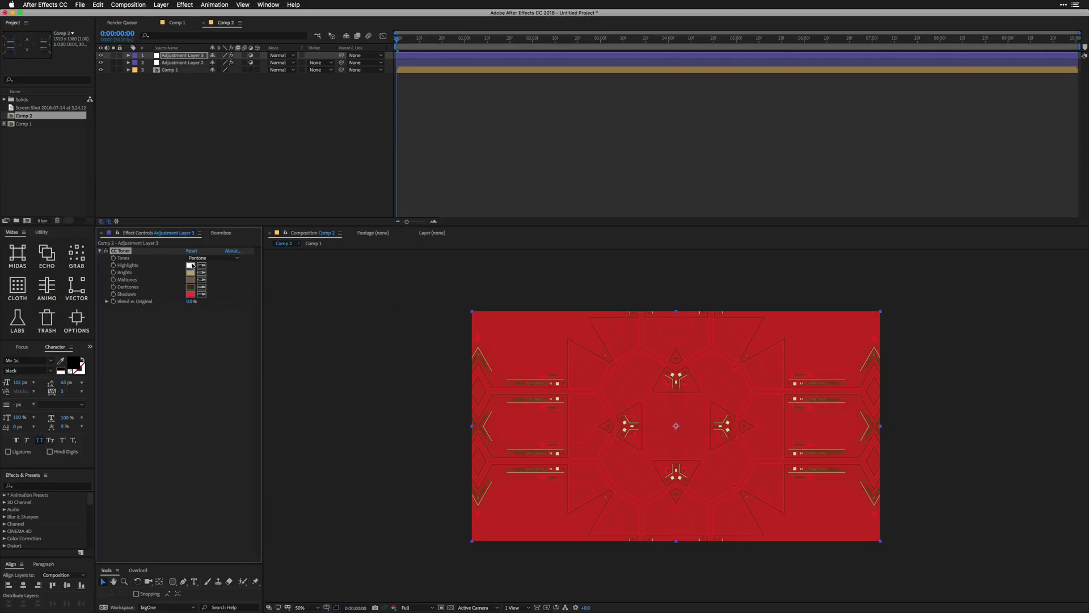
# - Make the Highlights colour near-black deep blue and the Brights colour mid blue
pyautogui.click(191, 265)
pyautogui.moveTo(305, 224); pyautogui.dragTo(305, 201)
pyautogui.click(269, 222)
pyautogui.moveTo(267, 248); pyautogui.dragTo(245, 266)
pyautogui.click(366, 168)
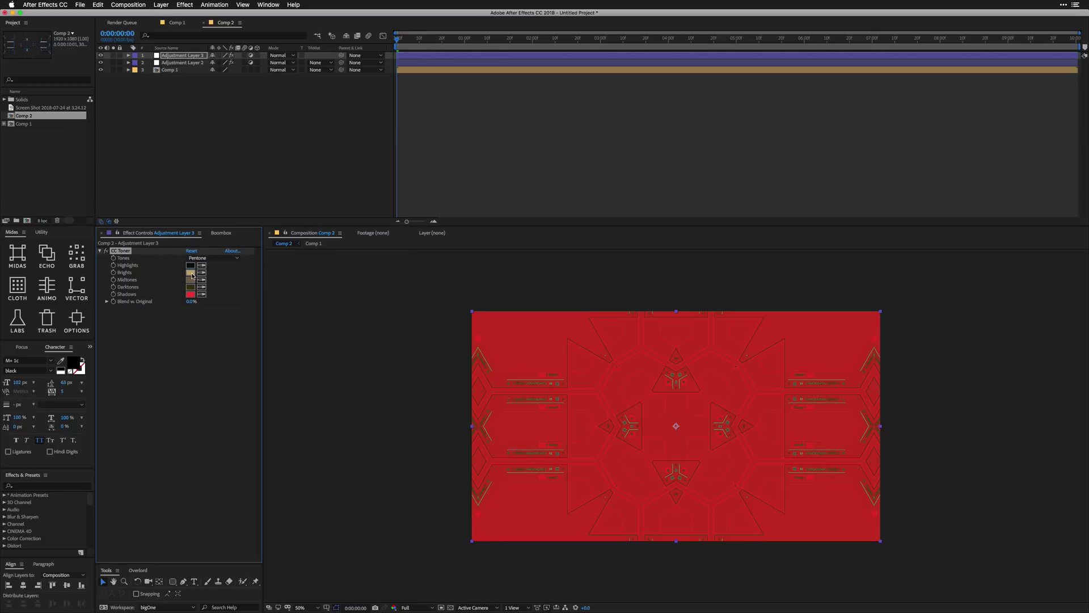
pyautogui.click(191, 273)
pyautogui.click(305, 206)
pyautogui.moveTo(252, 235)
pyautogui.mouseDown()
pyautogui.moveTo(267, 231)
pyautogui.moveTo(265, 196)
pyautogui.mouseUp()
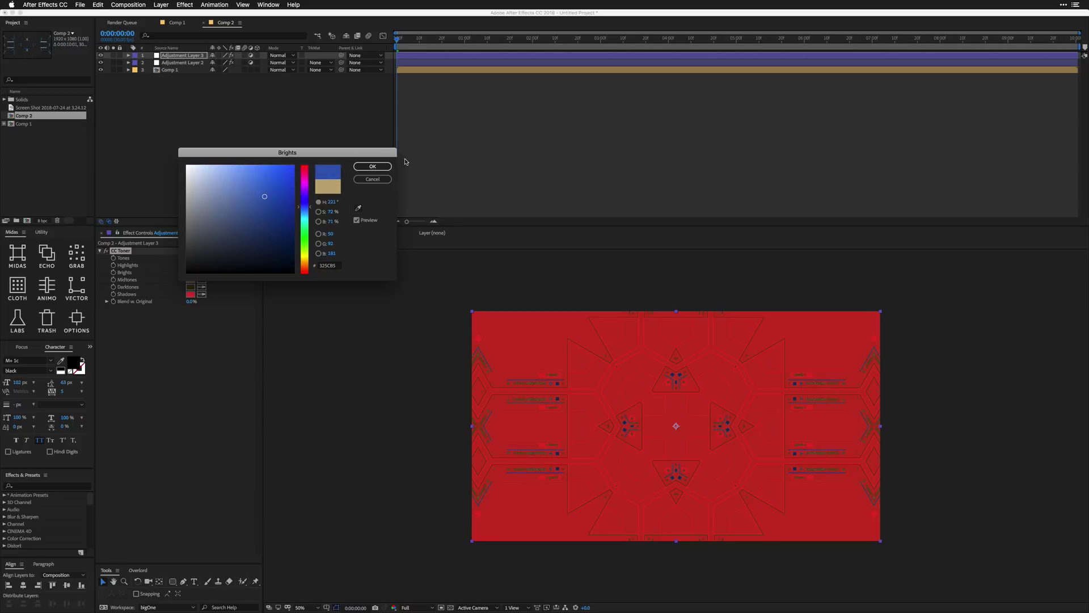
pyautogui.click(373, 166)
# - Set the Midtones colour to orange and the Darktones colour to lemon yellow
pyautogui.click(192, 280)
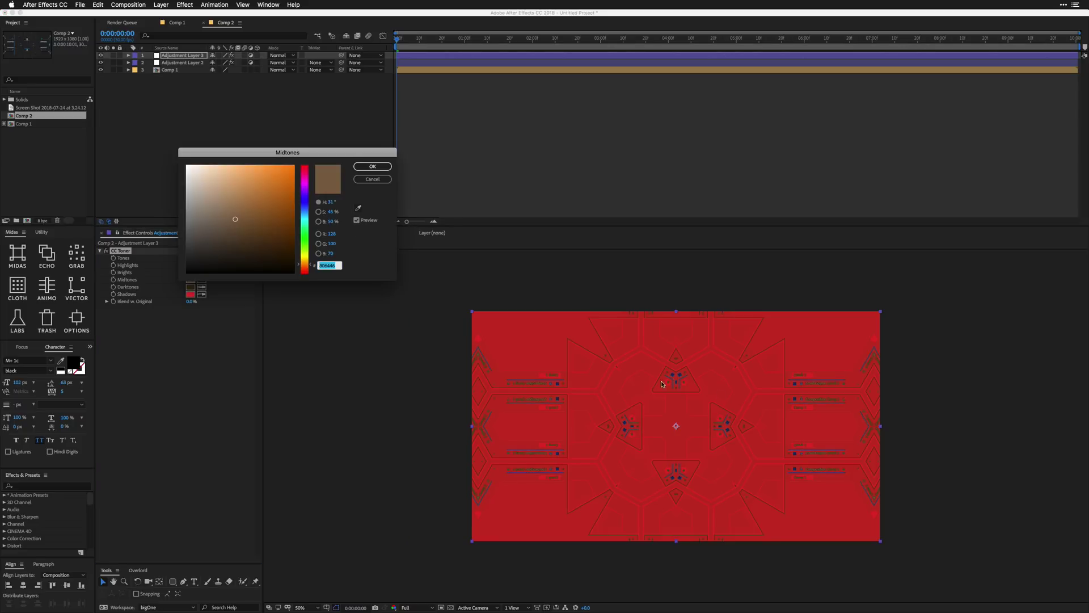
pyautogui.click(269, 170)
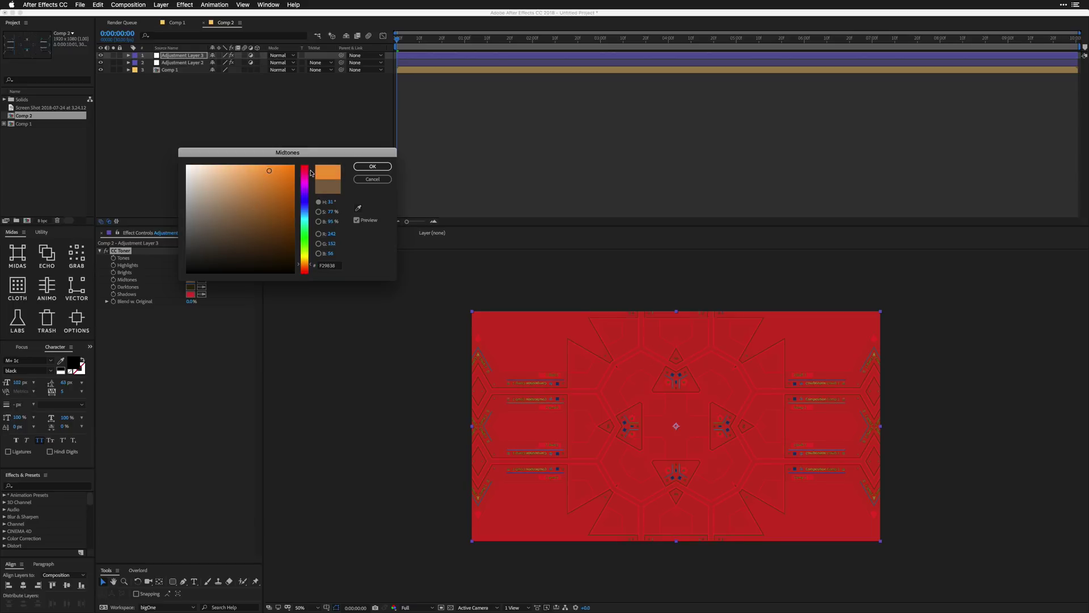
pyautogui.click(358, 167)
pyautogui.click(191, 288)
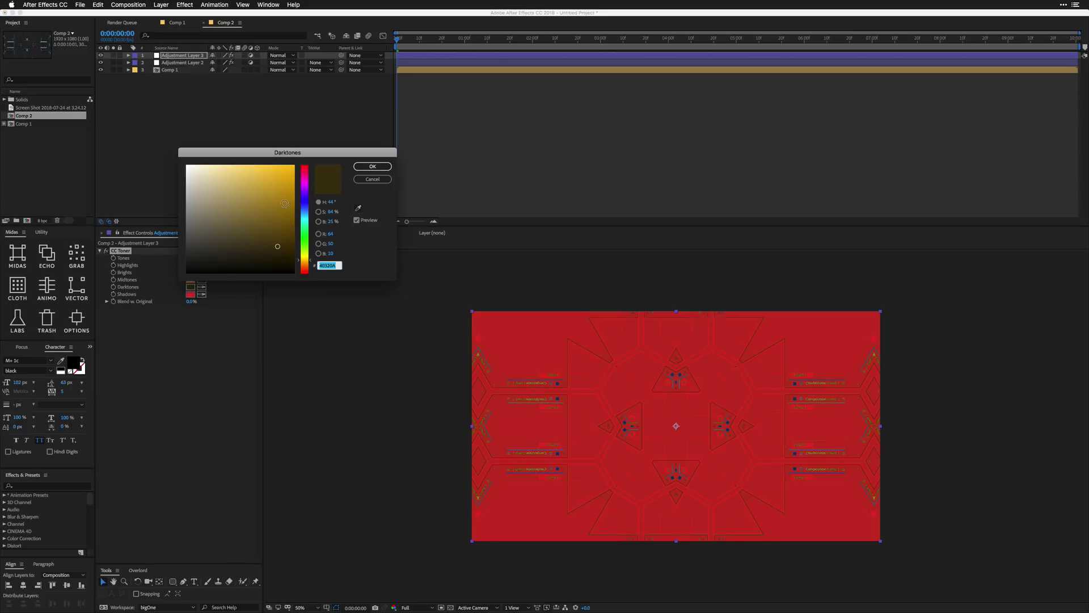
pyautogui.click(305, 231)
pyautogui.moveTo(305, 231); pyautogui.dragTo(306, 218)
pyautogui.click(264, 165)
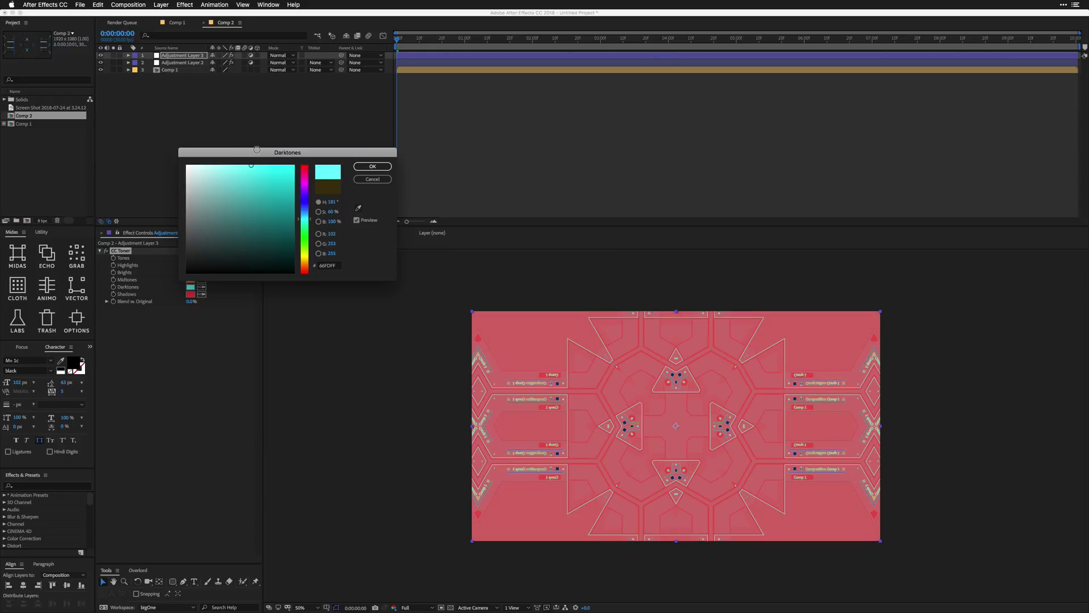
pyautogui.moveTo(285, 150)
pyautogui.mouseDown()
pyautogui.moveTo(311, 153)
pyautogui.moveTo(272, 168)
pyautogui.mouseUp()
pyautogui.click(305, 209)
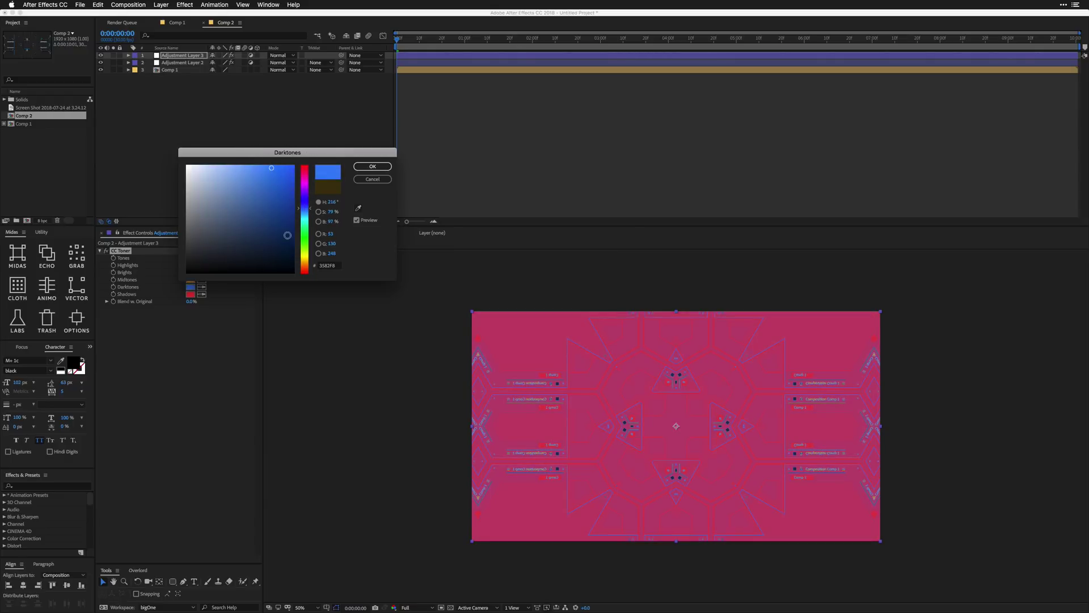
pyautogui.click(304, 260)
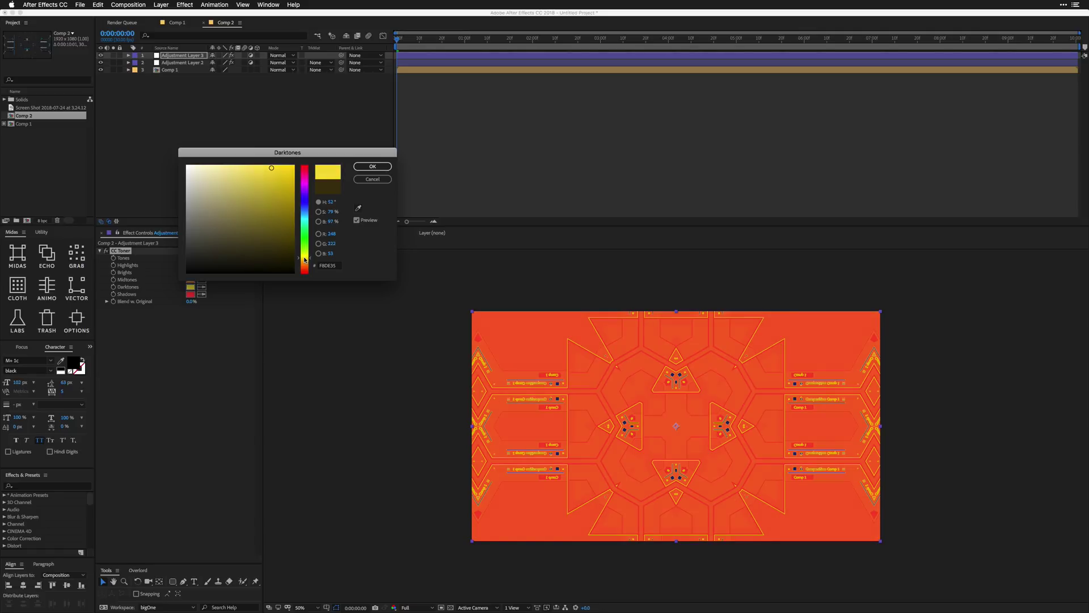
pyautogui.moveTo(304, 260); pyautogui.dragTo(305, 257)
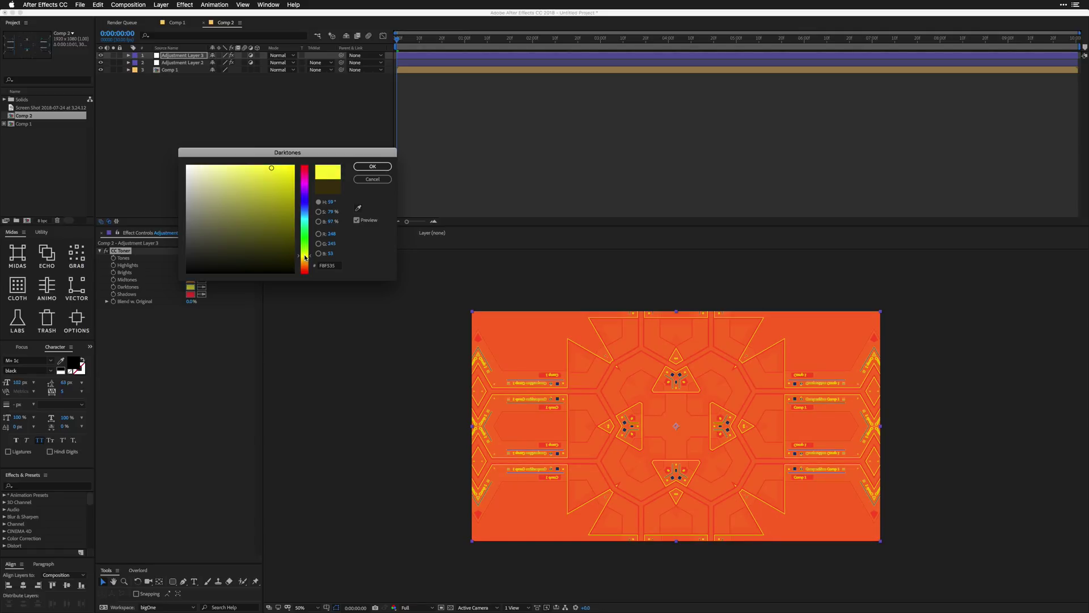
pyautogui.click(373, 166)
# - Toggle the toner layer to compare, zoom to 200% then fit the comp, and select Adjustment Layer 3
pyautogui.click(101, 55)
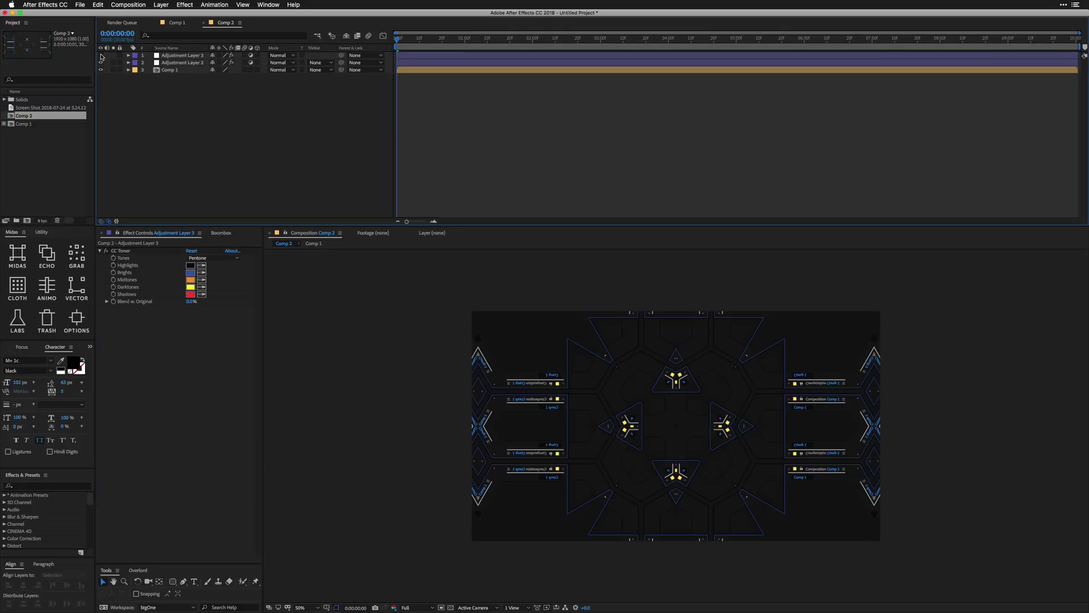
pyautogui.click(101, 55)
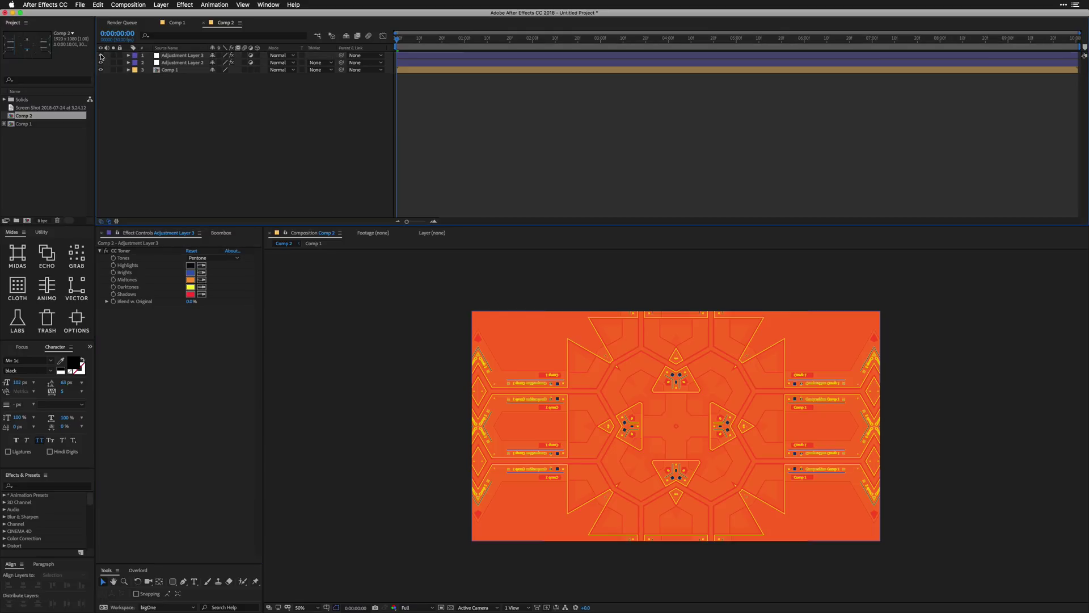
pyautogui.click(125, 581)
pyautogui.click(538, 396)
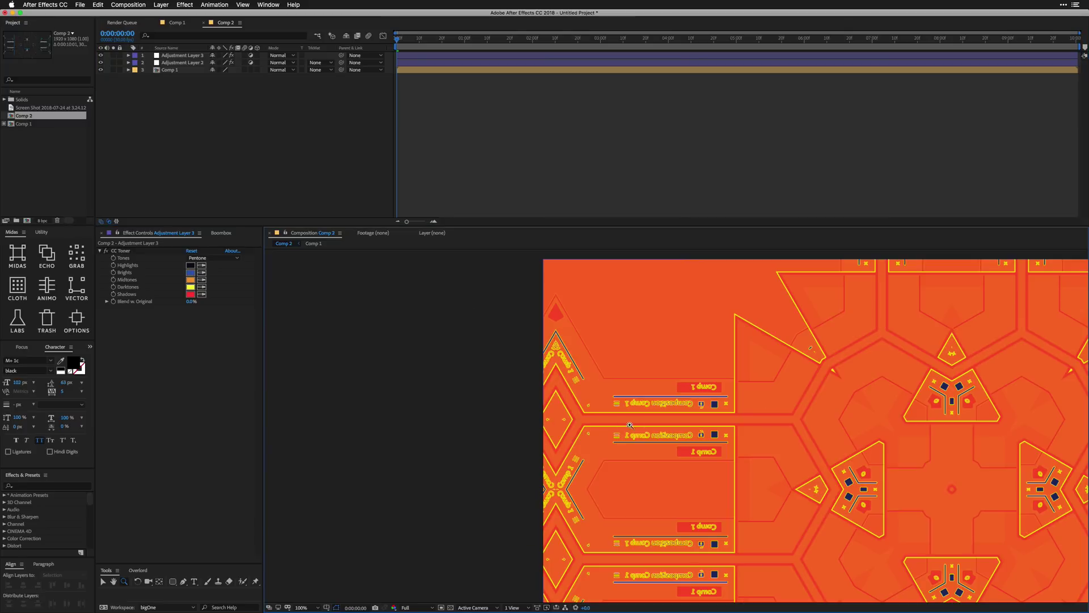
pyautogui.click(677, 423)
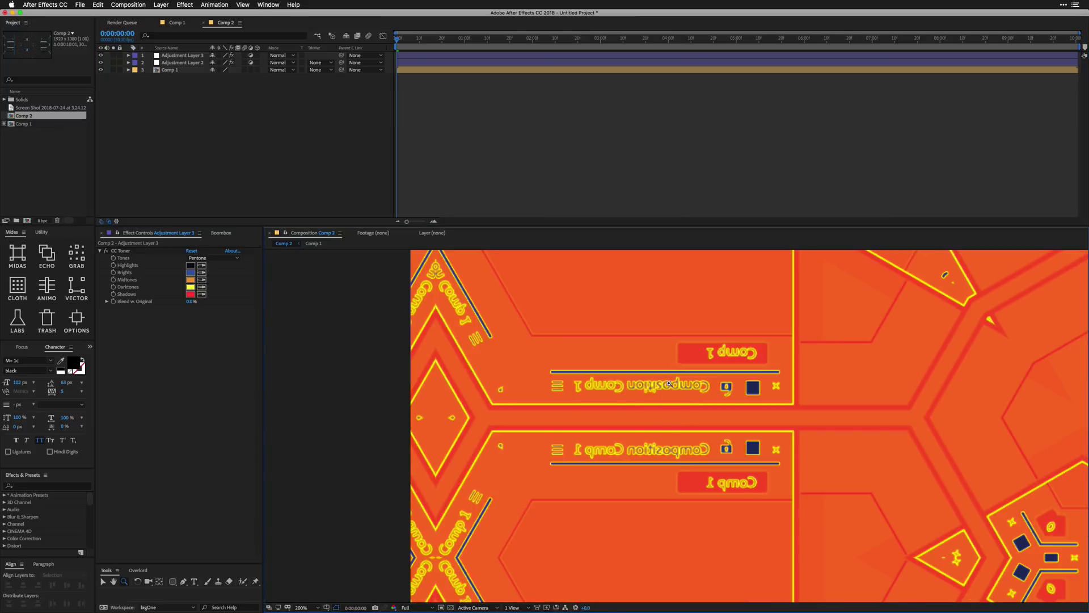
pyautogui.scroll(-6, 728, 420)
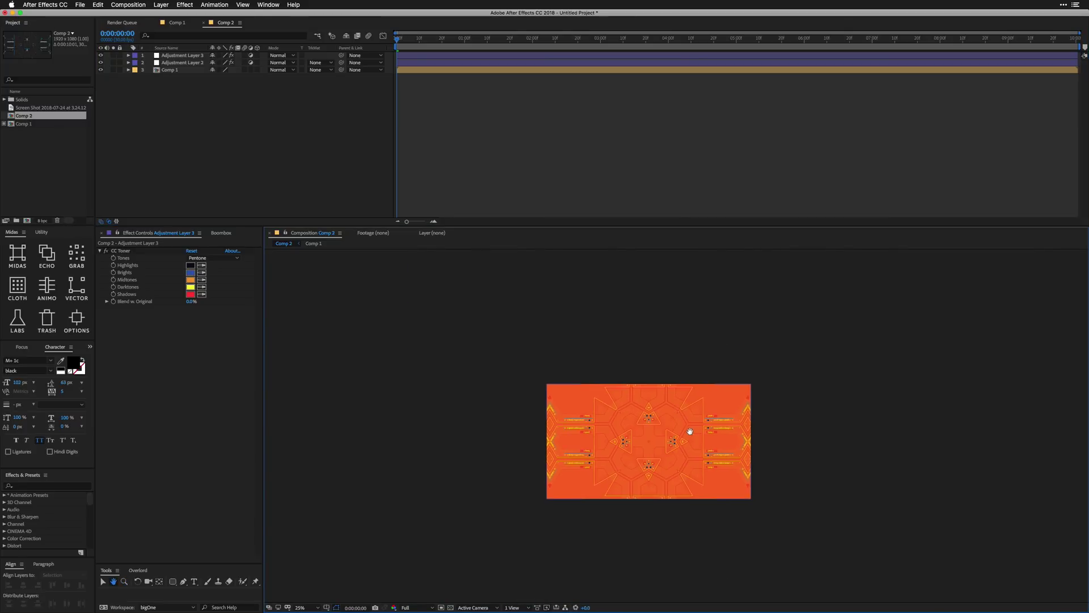
pyautogui.hotkey('shift', '/')
pyautogui.press('v')
pyautogui.click(183, 59)
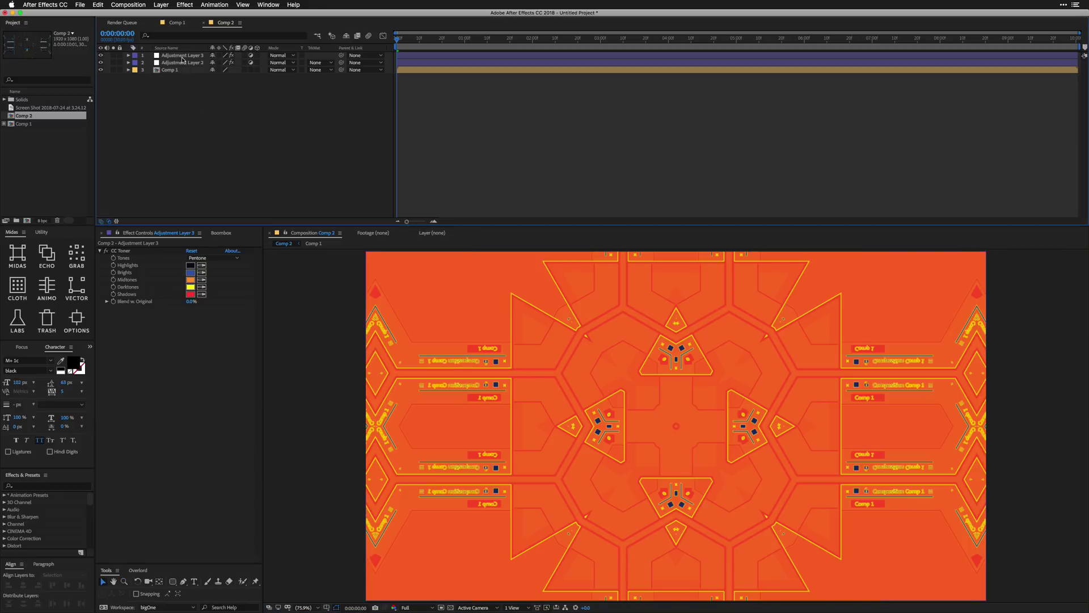
pyautogui.click(182, 57)
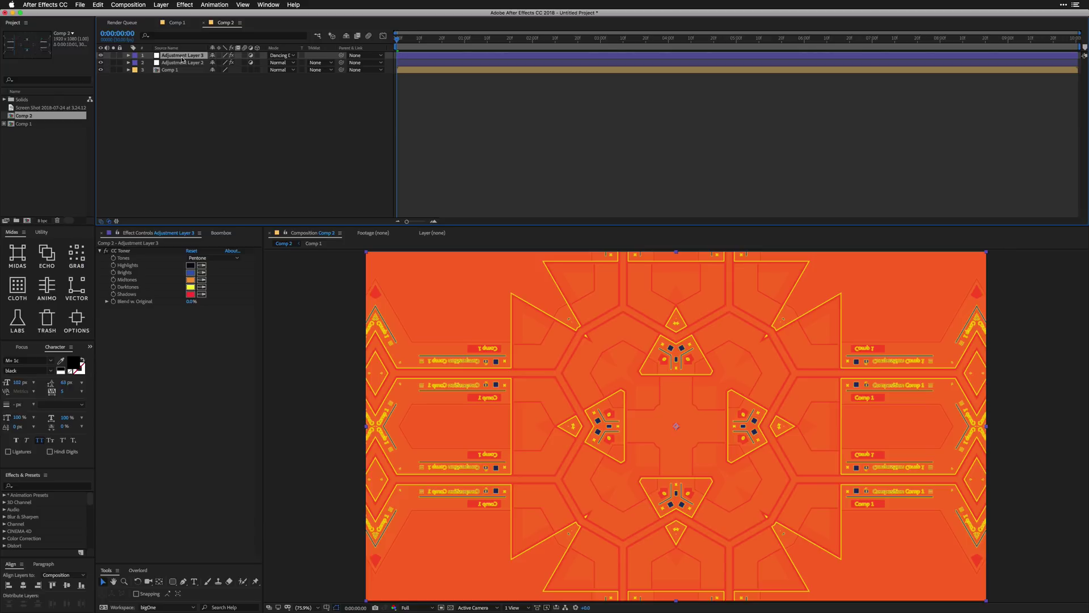
# - Cycle Adjustment Layer 3 through Darken, Screen, Linear Light, Vivid Light and Difference, settling on Hard Mix
pyautogui.hotkey('shift', '=')
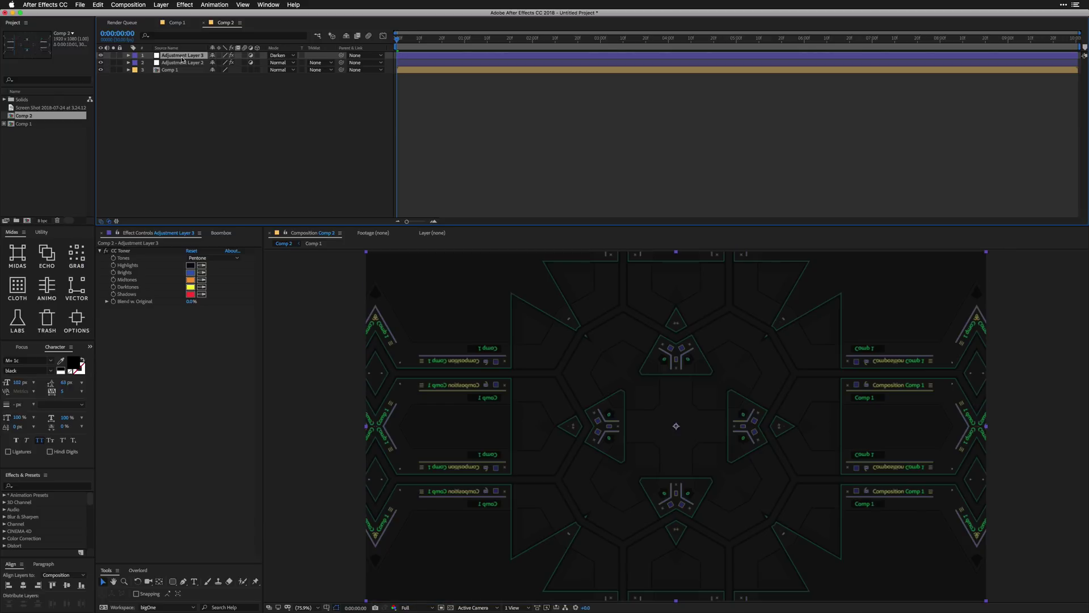
pyautogui.hotkey('shift', '=')
pyautogui.hotkey('shift', '=')
pyautogui.hotkey('shift', '=')
pyautogui.hotkey('shift', '=')
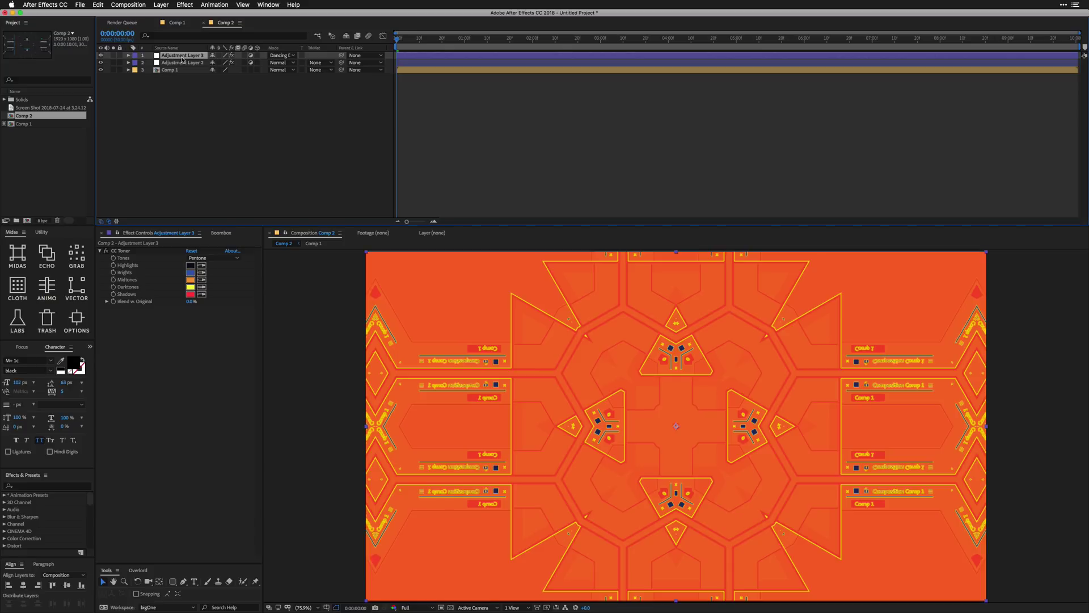
pyautogui.hotkey('shift', '=')
pyautogui.hotkey('shift', '=')
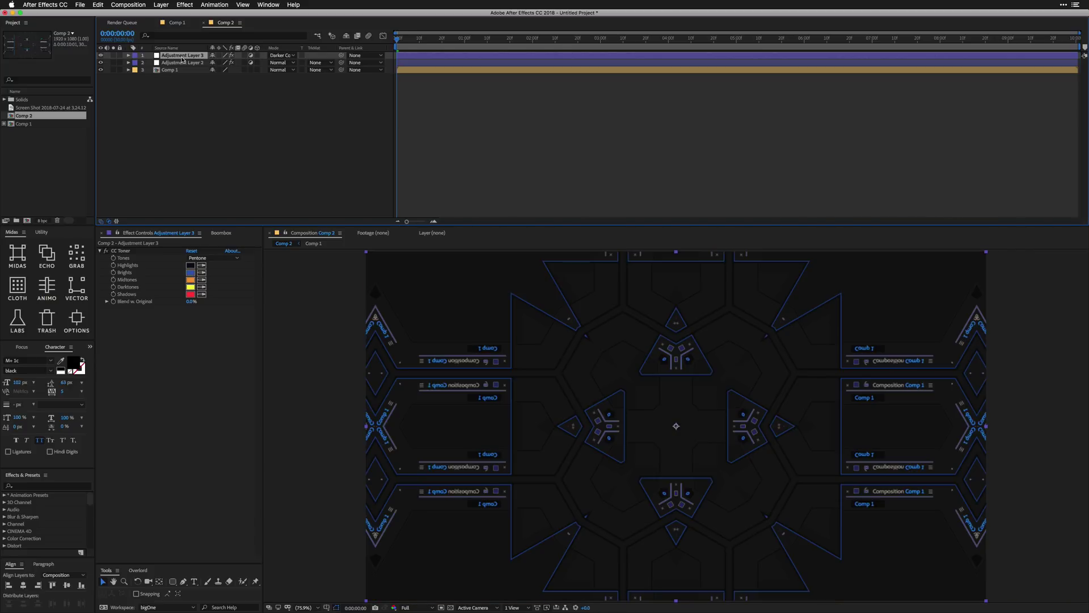
pyautogui.hotkey('shift', '=')
pyautogui.hotkey('shift', '=')
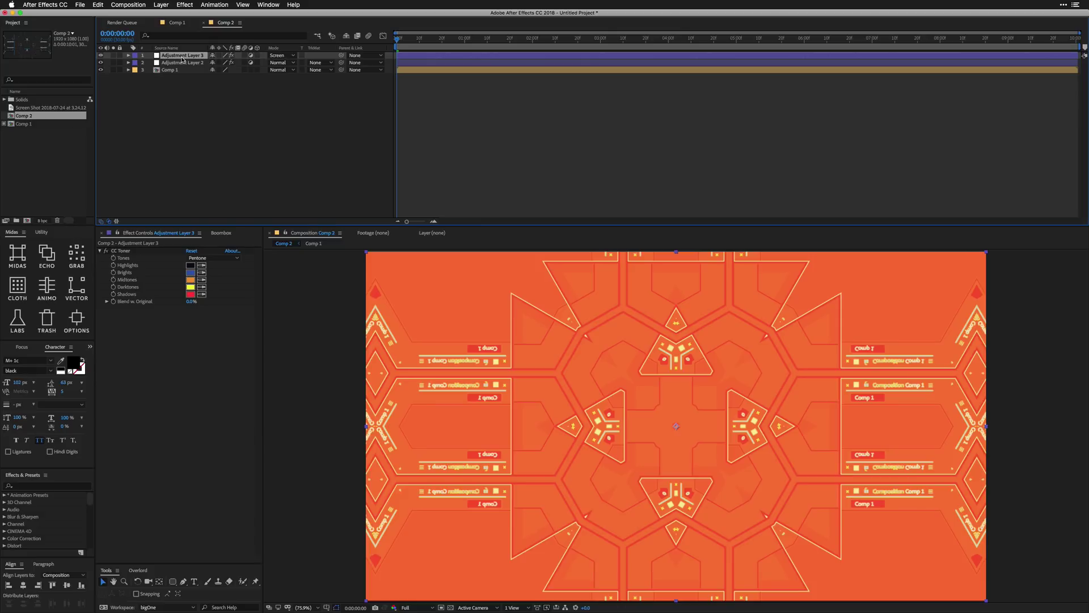
pyautogui.hotkey('shift', '=')
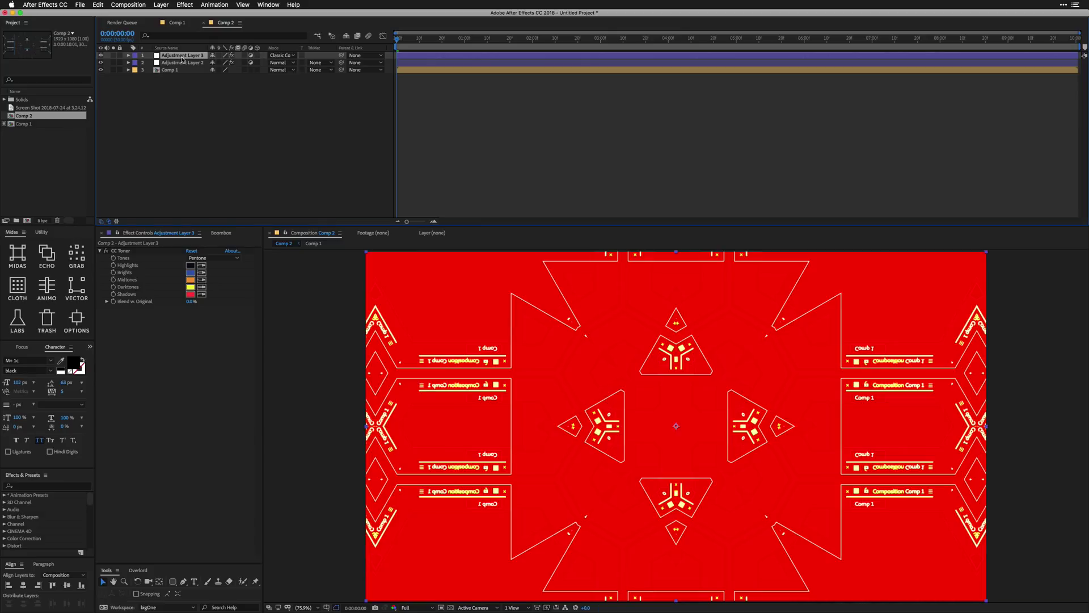
pyautogui.hotkey('shift', '=')
pyautogui.hotkey('shift', '=')
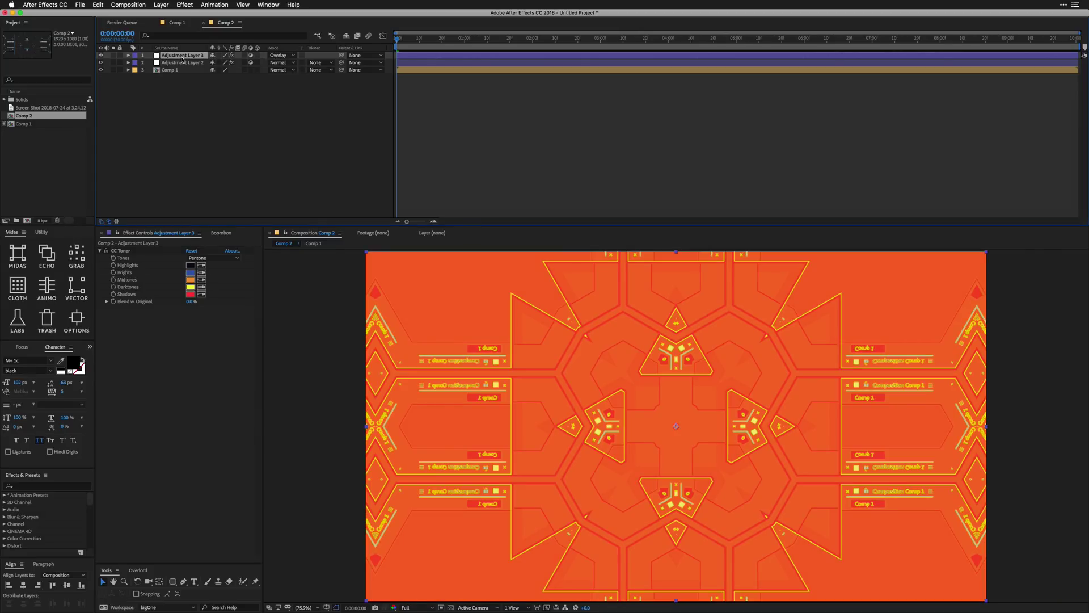
pyautogui.hotkey('shift', '=')
pyautogui.hotkey('shift', '=')
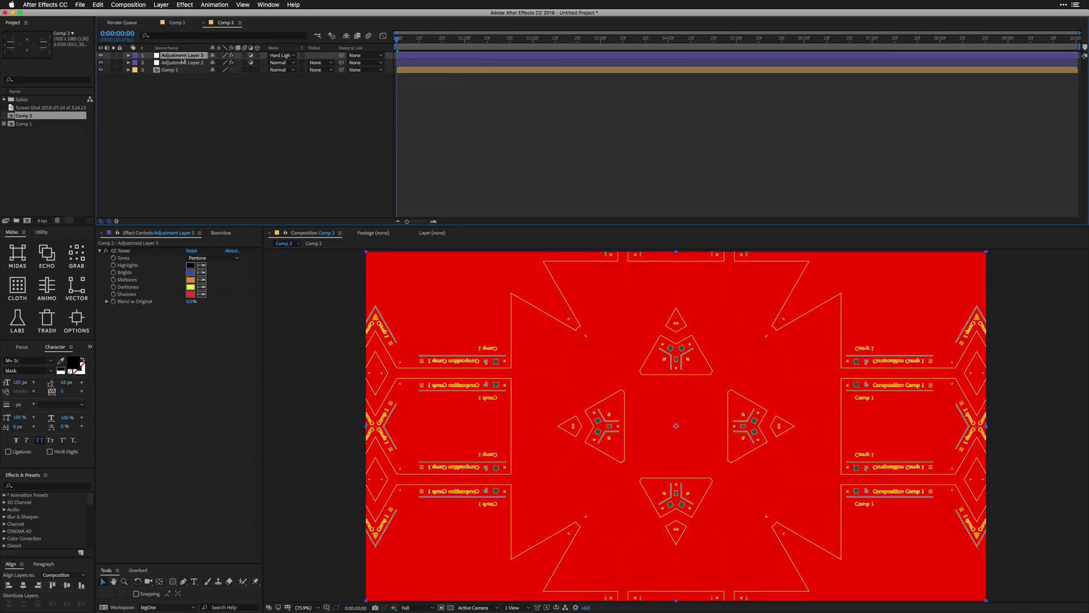
pyautogui.hotkey('shift', '=')
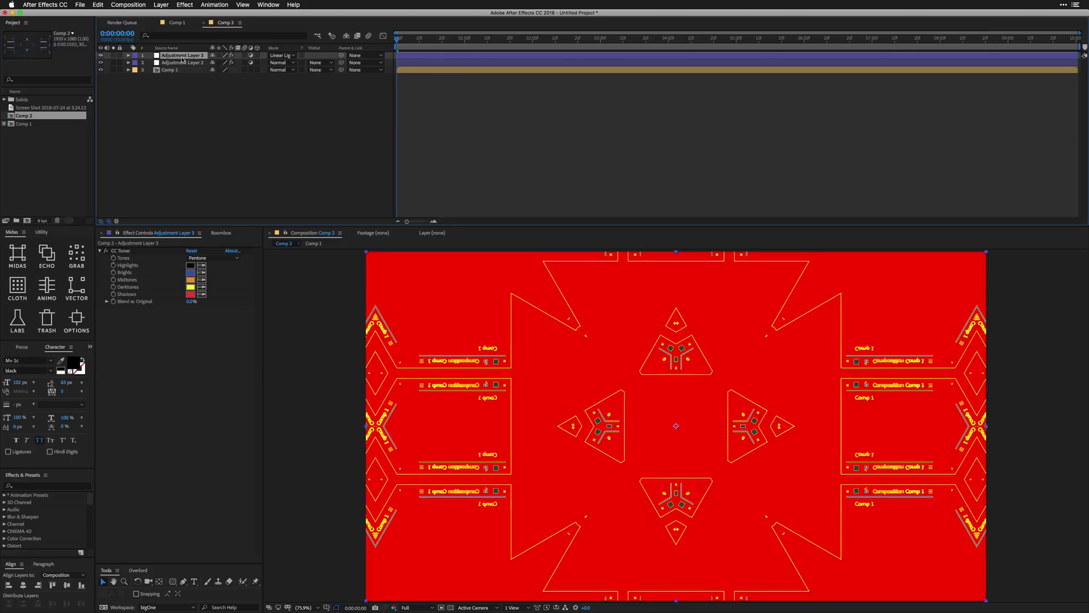
pyautogui.hotkey('shift', '=')
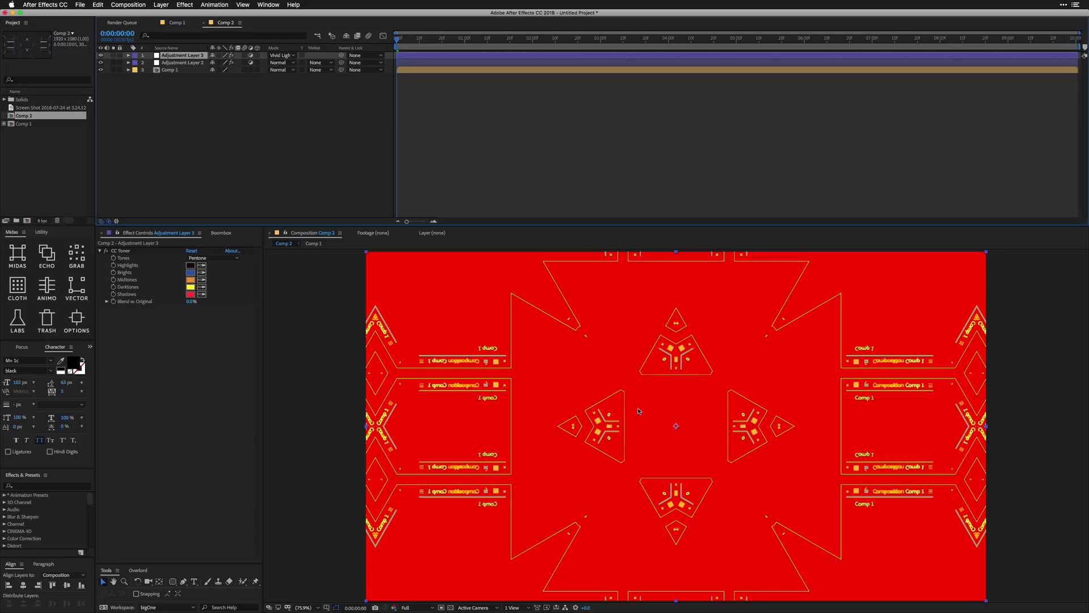
pyautogui.hotkey('shift', '=')
pyautogui.hotkey('shift', '=')
pyautogui.hotkey('shift', '=')
pyautogui.hotkey('shift', '=')
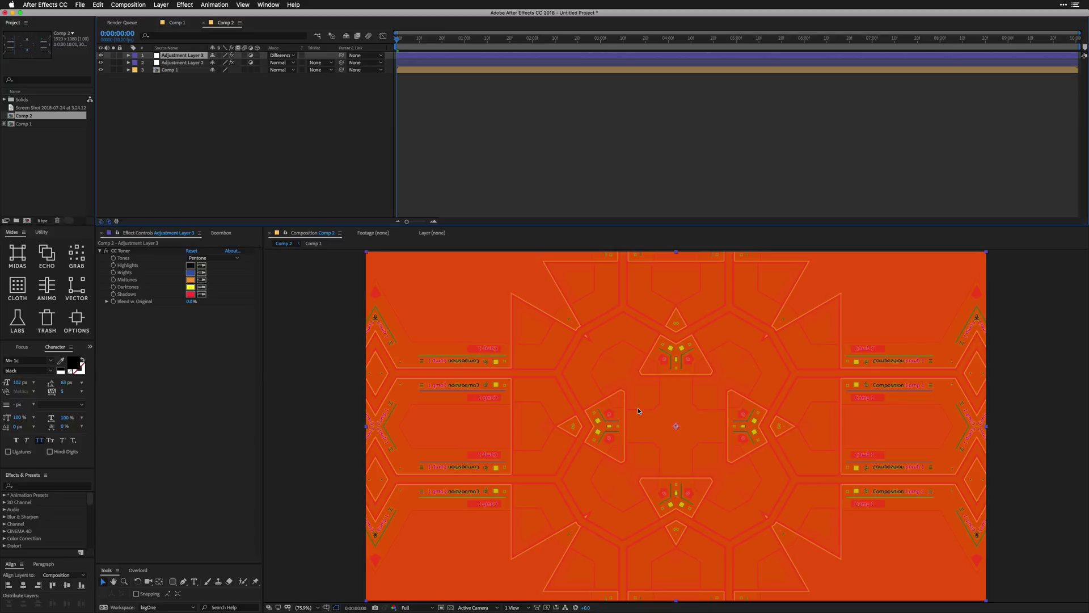
pyautogui.hotkey('shift', '-')
pyautogui.hotkey('shift', '-')
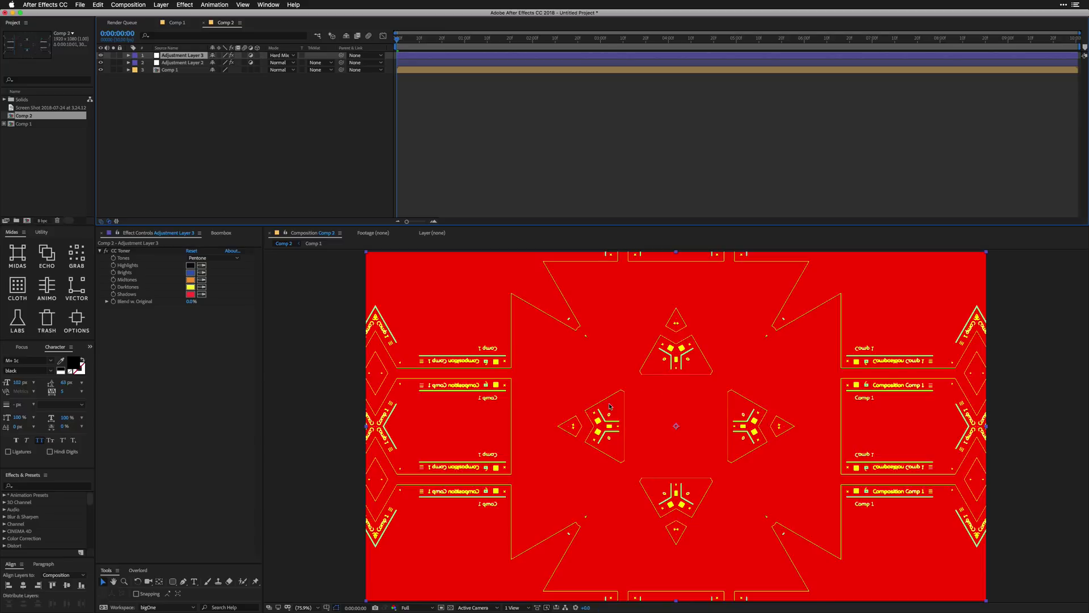
pyautogui.click(227, 105)
# - Duplicate the top adjustment layer, set it to Subtract, and preview at 50% across 0:00:03:20–0:00:08:00
pyautogui.click(188, 56)
pyautogui.hotkey('ctrl', 'd')
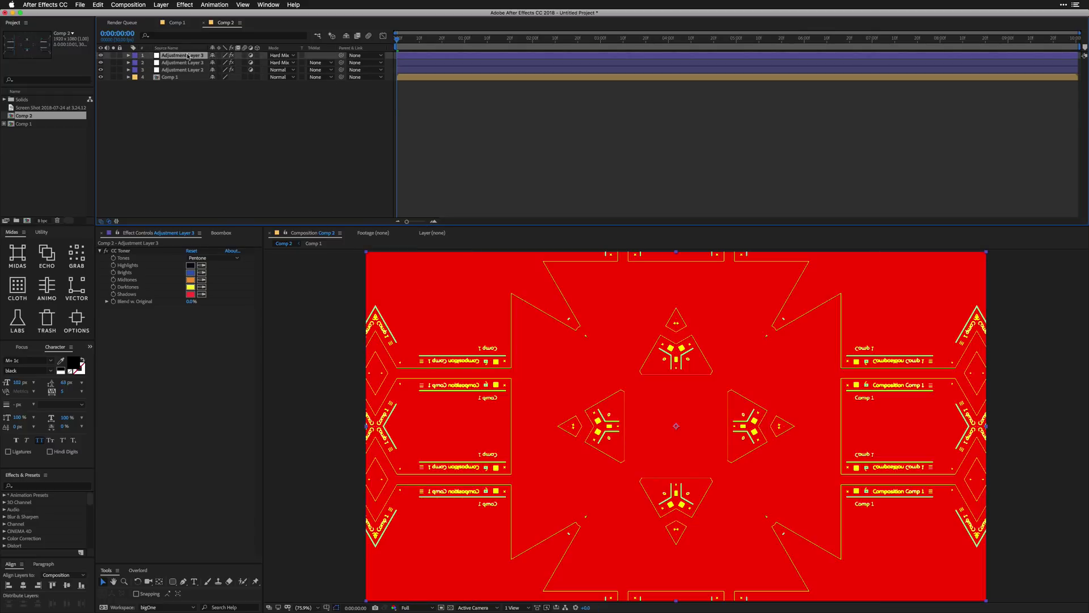
pyautogui.hotkey('shift', '=')
pyautogui.hotkey('shift', '=')
pyautogui.hotkey('shift', '=')
pyautogui.hotkey('shift', '=')
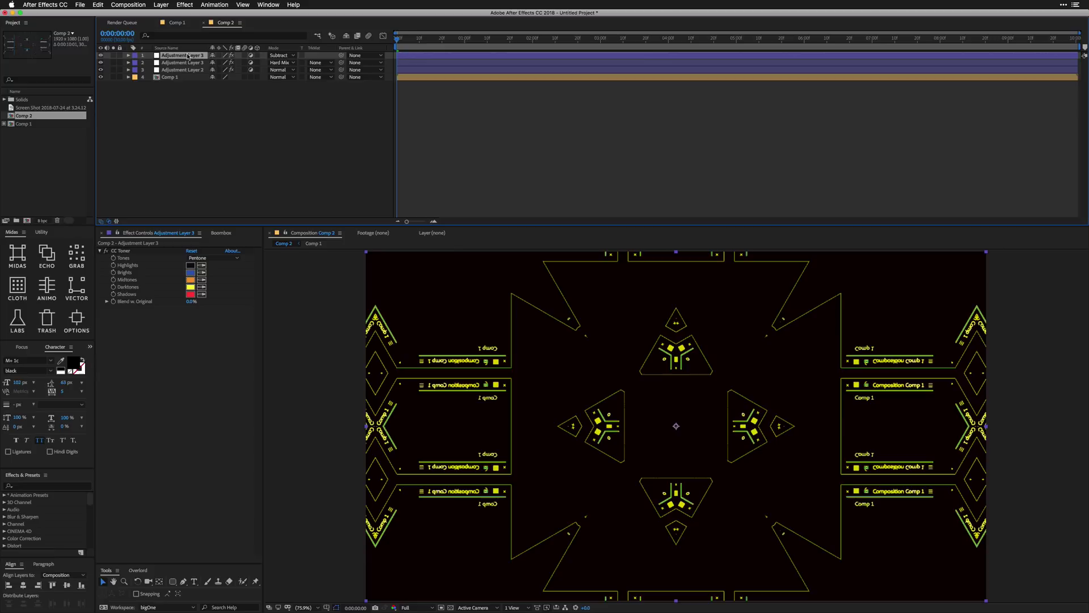
pyautogui.press(',')
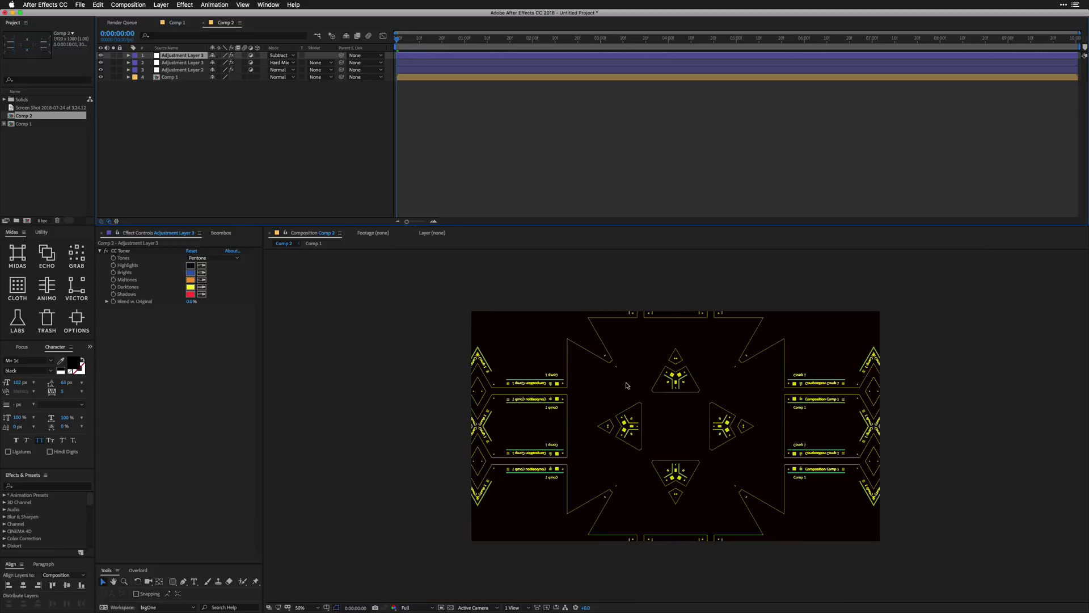
pyautogui.press('space')
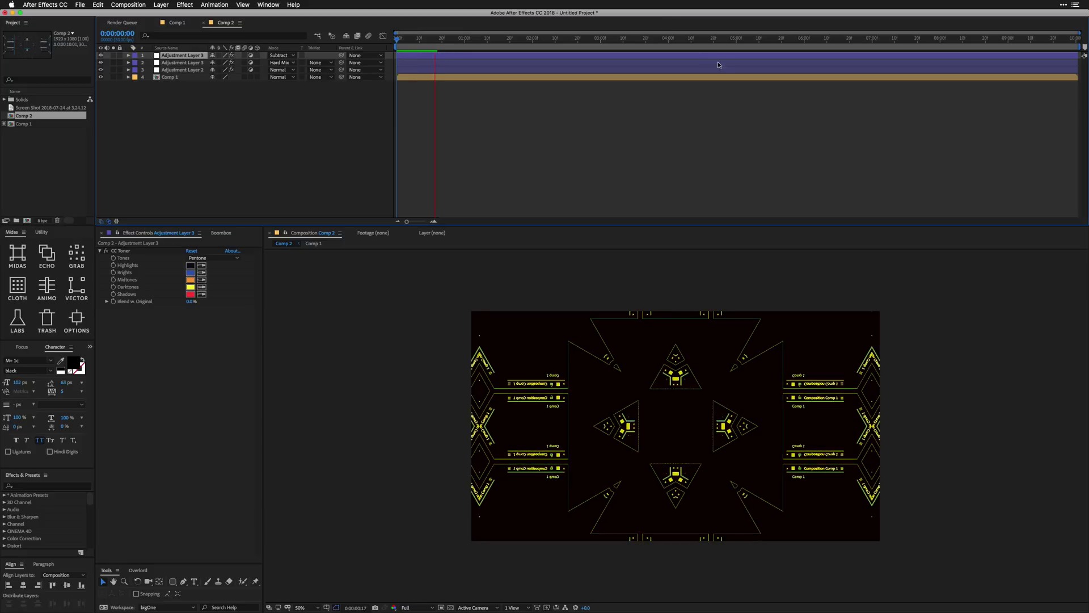
pyautogui.click(761, 38)
pyautogui.moveTo(761, 38); pyautogui.dragTo(822, 38)
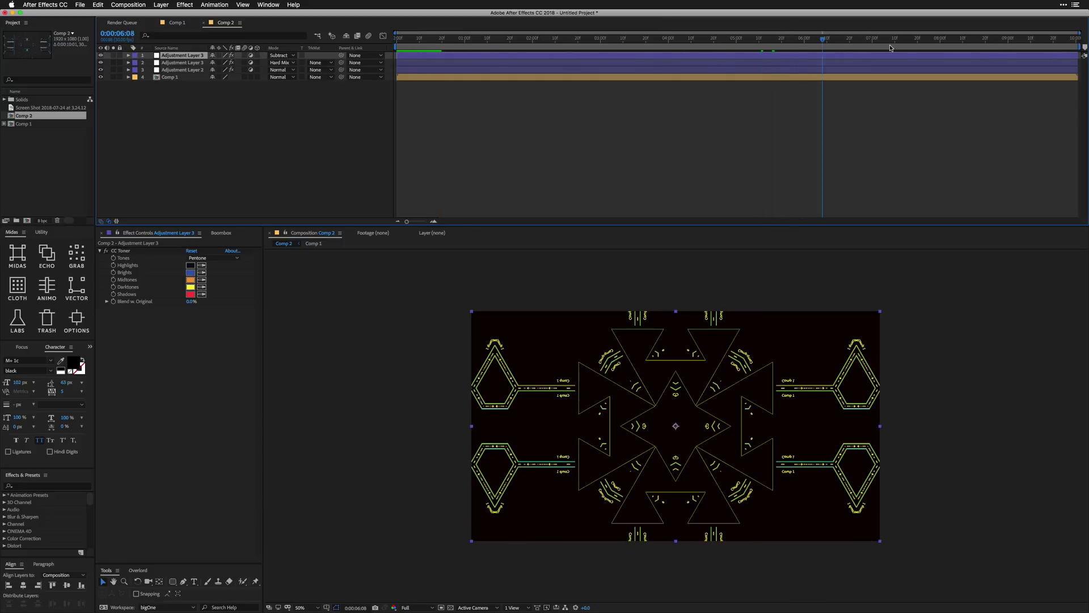
pyautogui.click(940, 38)
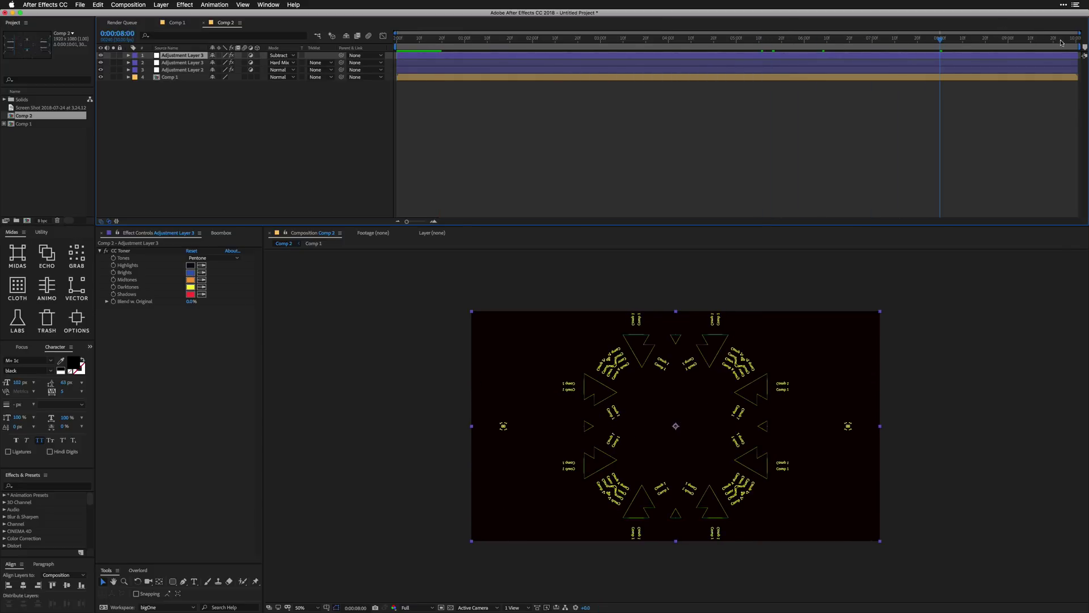
pyautogui.moveTo(1060, 39); pyautogui.dragTo(645, 40)
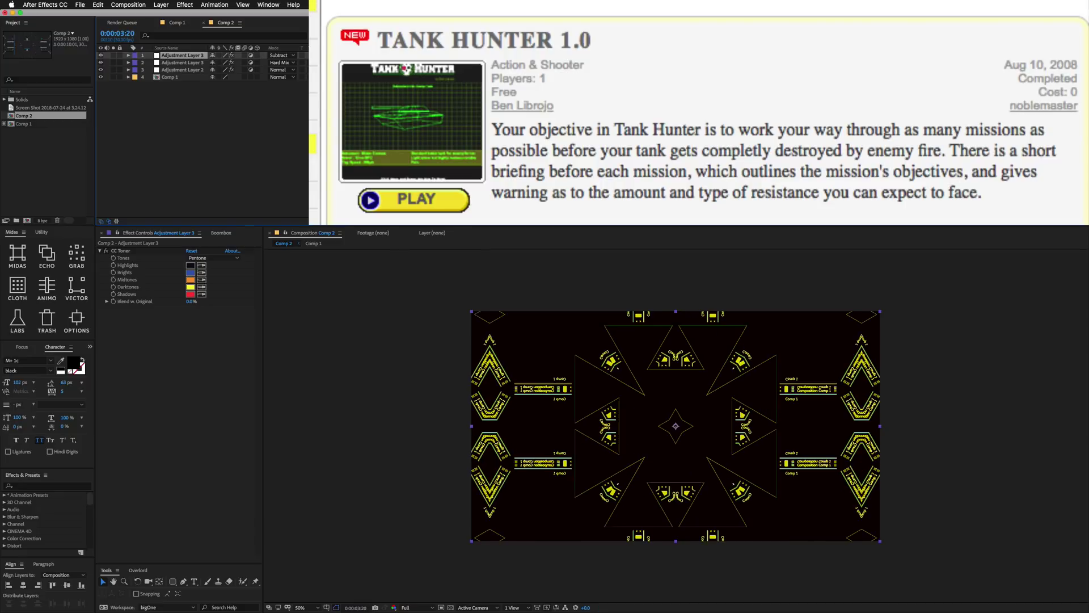
# - Compare Saturation, Stencil Alpha and neighbouring blend modes on the top layer, then deselect all layers
pyautogui.click(174, 56)
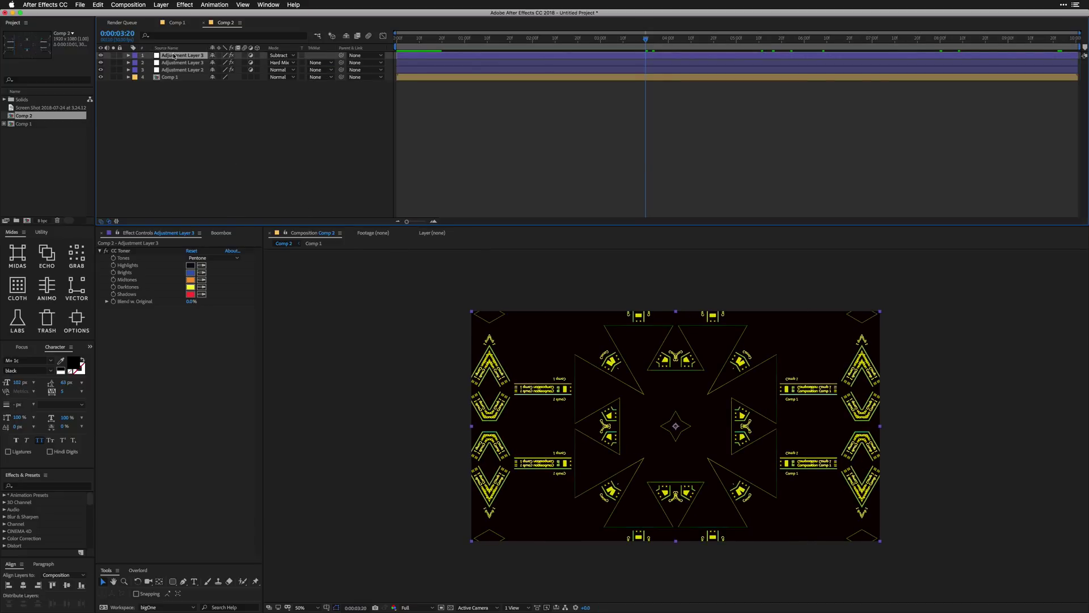
pyautogui.hotkey('shift', '=')
pyautogui.hotkey('shift', '=')
pyautogui.hotkey('shift', '=')
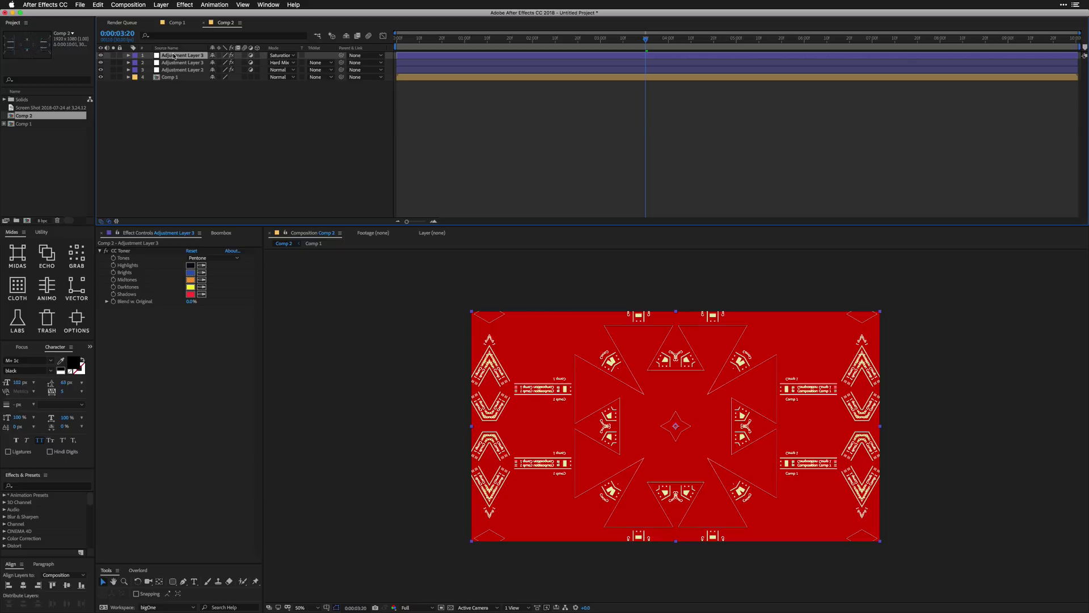
pyautogui.hotkey('shift', '=')
pyautogui.hotkey('shift', '-')
pyautogui.hotkey('shift', '=')
pyautogui.hotkey('shift', '-')
pyautogui.hotkey('shift', '=')
pyautogui.hotkey('shift', '=')
pyautogui.hotkey('shift', '=')
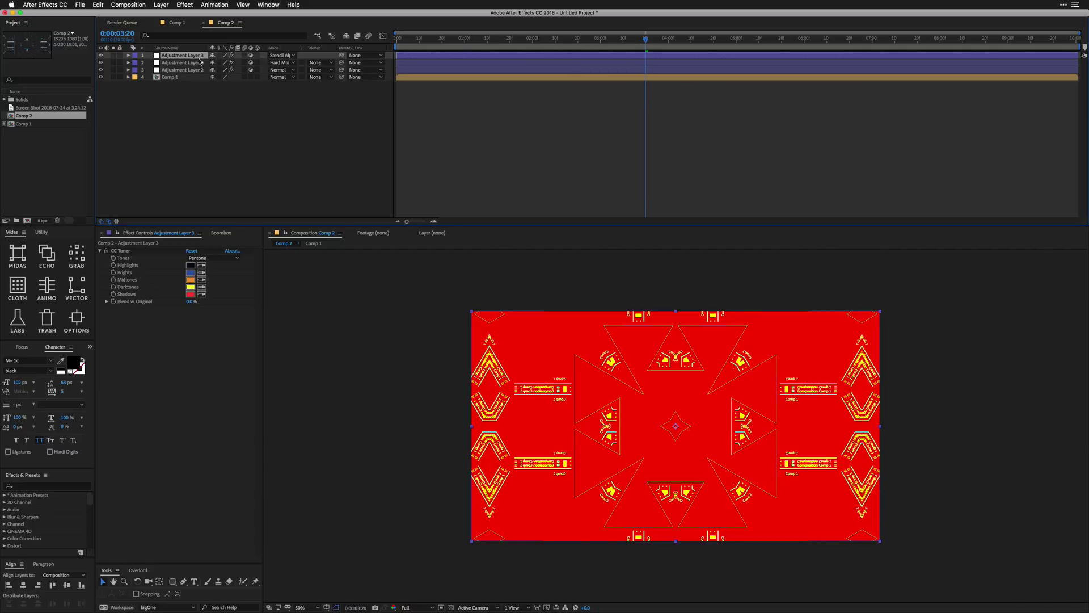
pyautogui.hotkey('shift', '-')
pyautogui.hotkey('shift', '-')
pyautogui.hotkey('shift', '-')
pyautogui.hotkey('shift', '-')
pyautogui.hotkey('shift', '-')
pyautogui.hotkey('shift', '-')
pyautogui.click(273, 162)
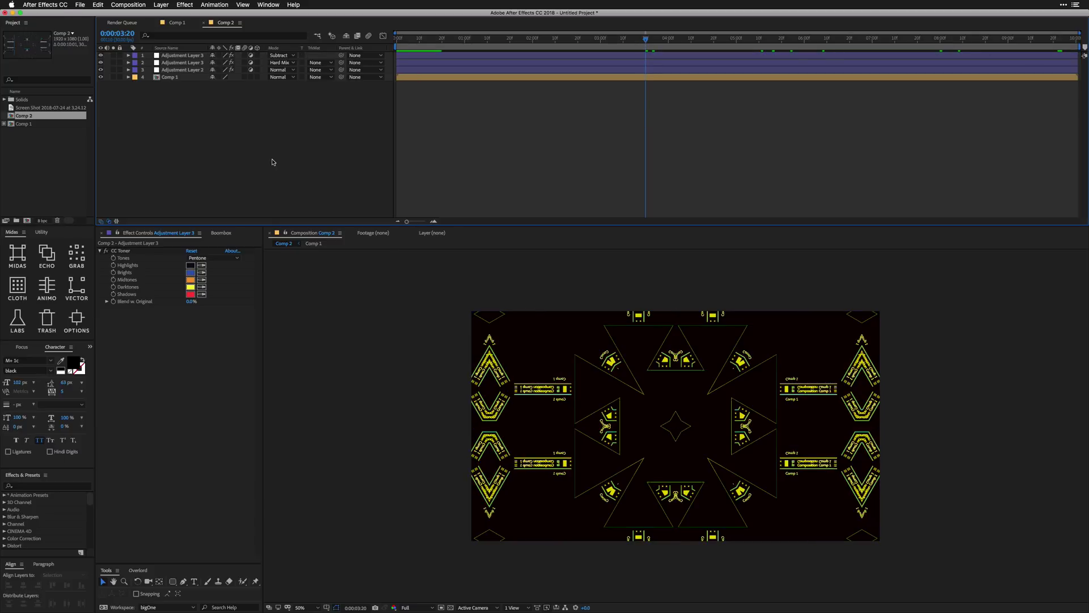
# - Queue a Comp 2 movie proxy with render settings using All Proxies and start rendering
pyautogui.rightClick(27, 118)
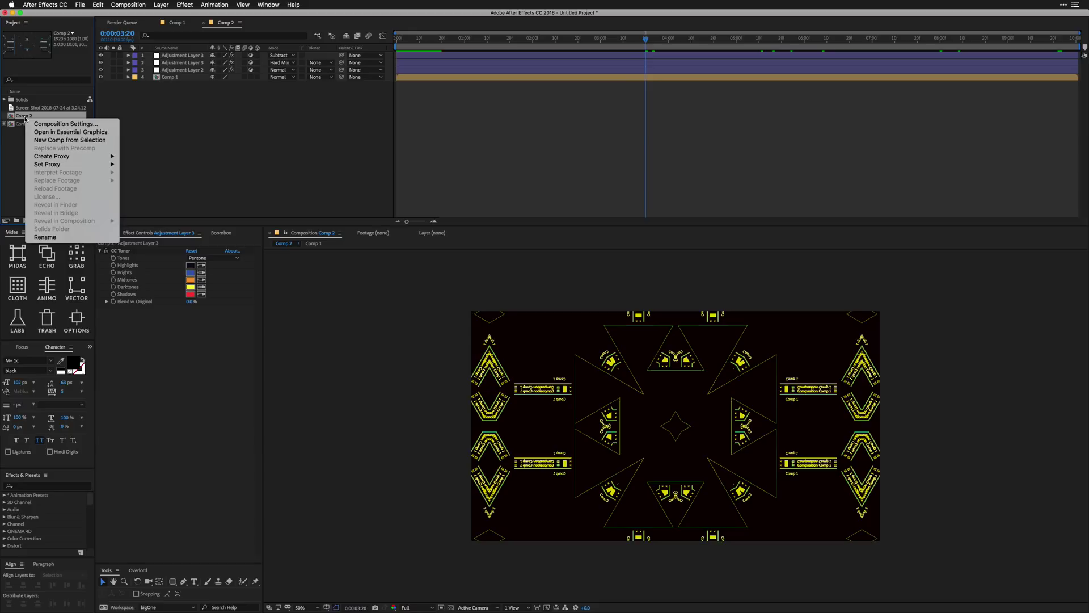
pyautogui.moveTo(102, 156)
pyautogui.click(139, 165)
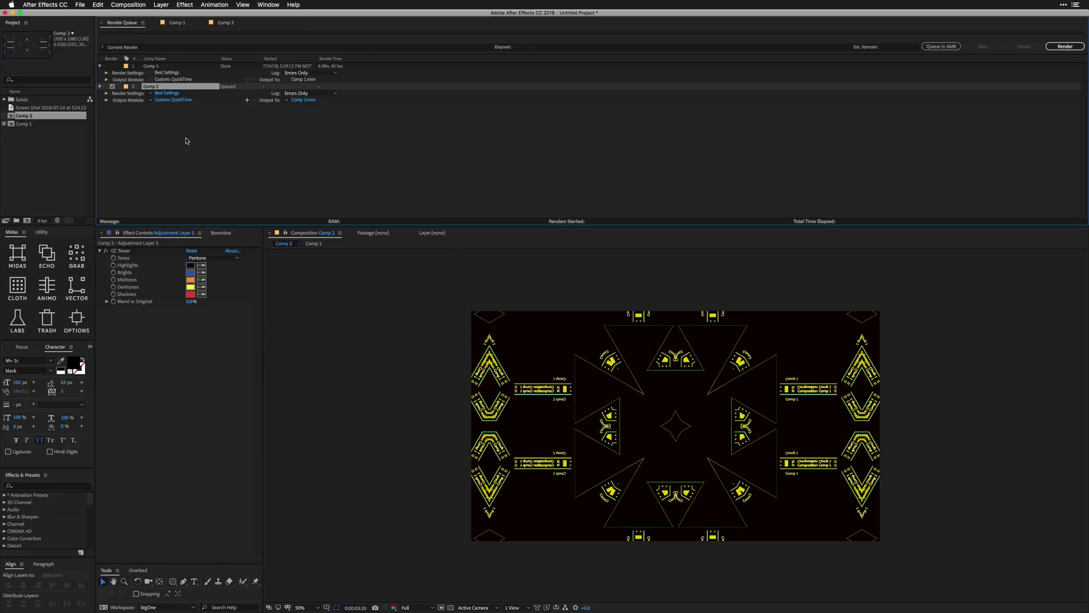
pyautogui.click(171, 93)
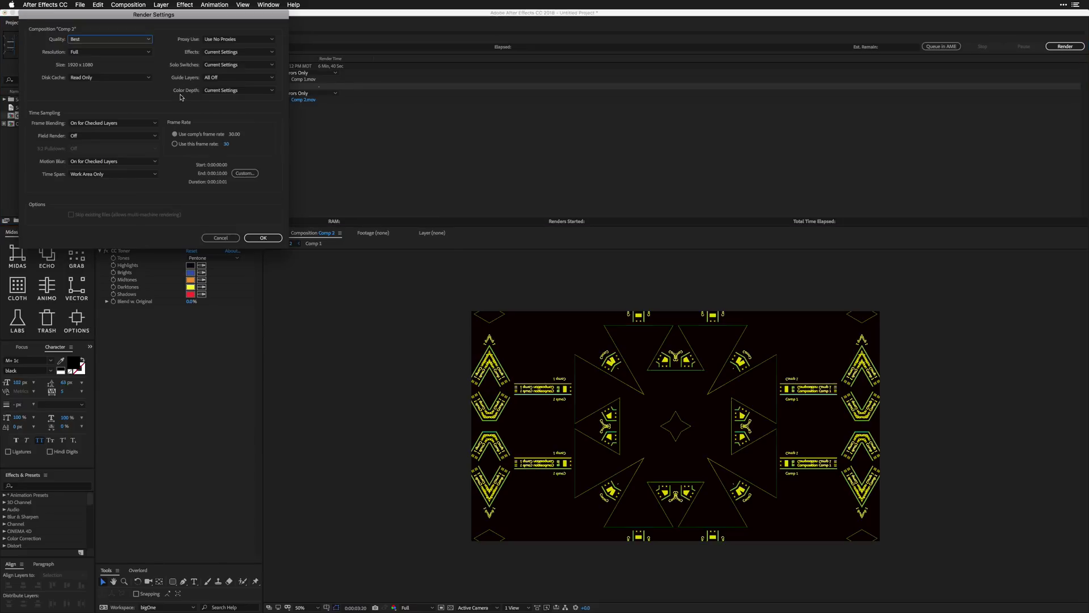
pyautogui.click(240, 40)
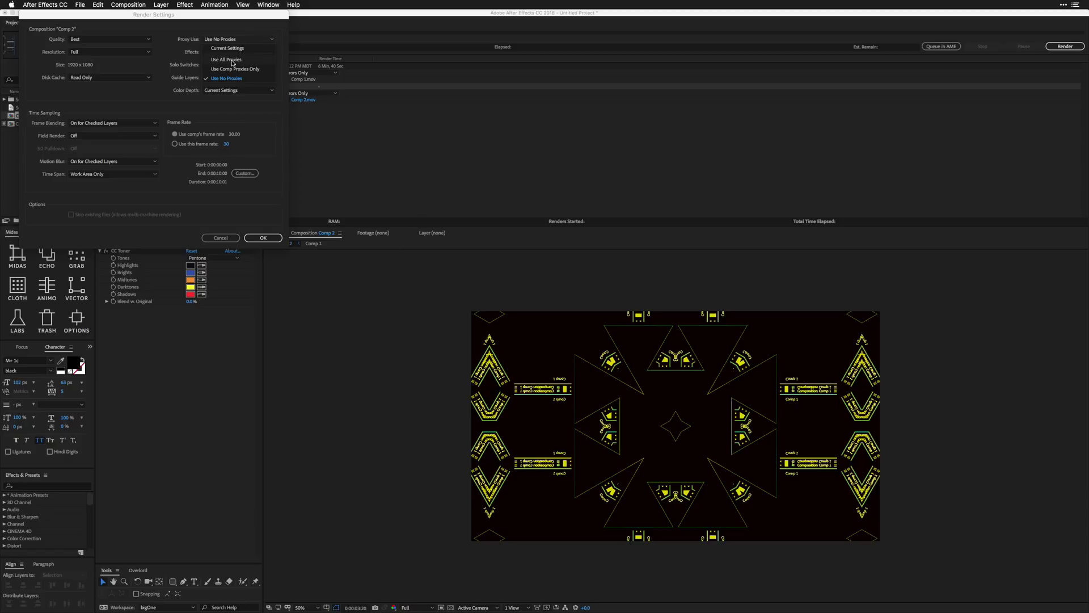
pyautogui.click(231, 60)
pyautogui.click(267, 237)
pyautogui.click(339, 177)
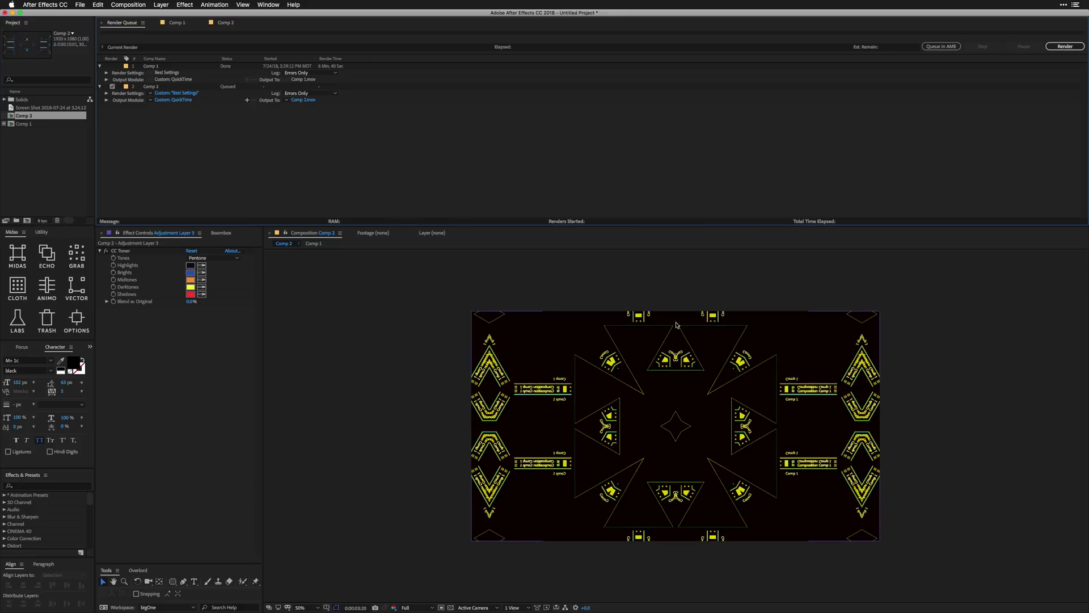
pyautogui.click(1070, 46)
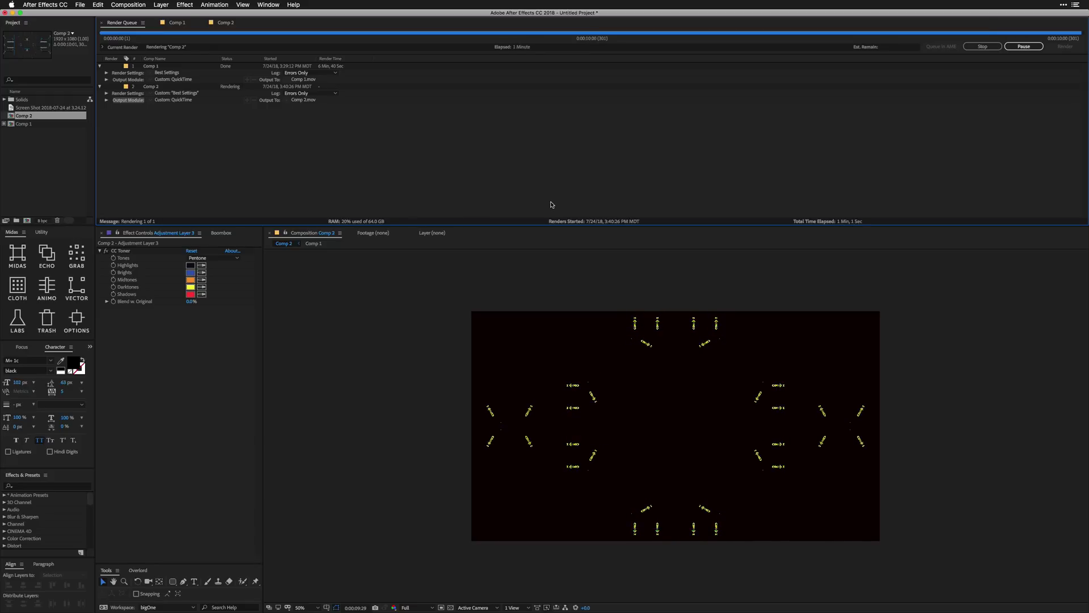
# - Wait for Comp 2.mov to finish rendering, then clear the project panel selection
pyautogui.click(37, 143)
pyautogui.moveTo(21, 117); pyautogui.dragTo(27, 221)
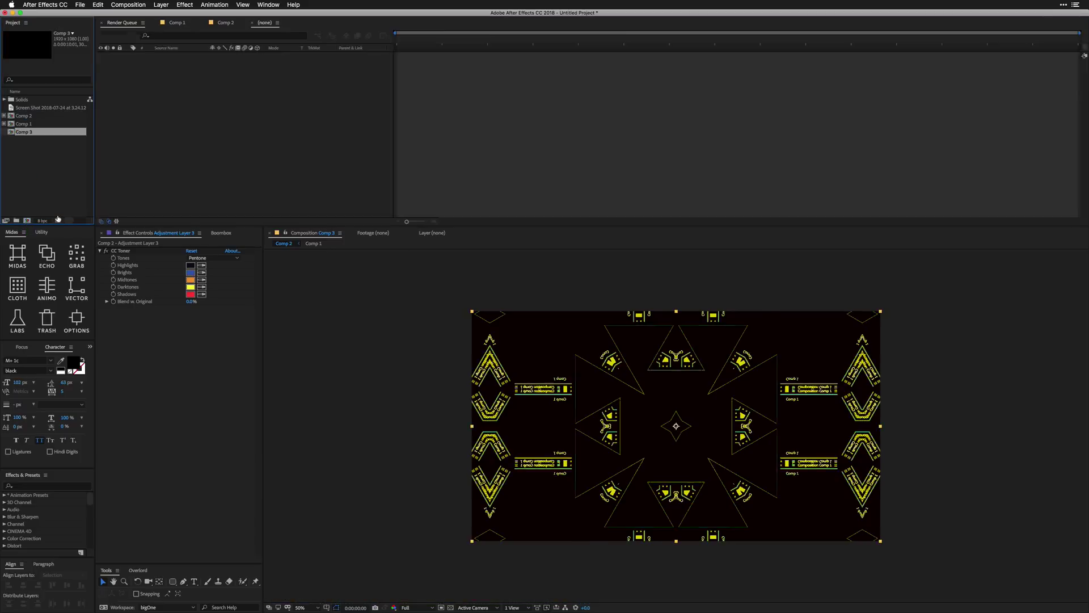
pyautogui.press('space')
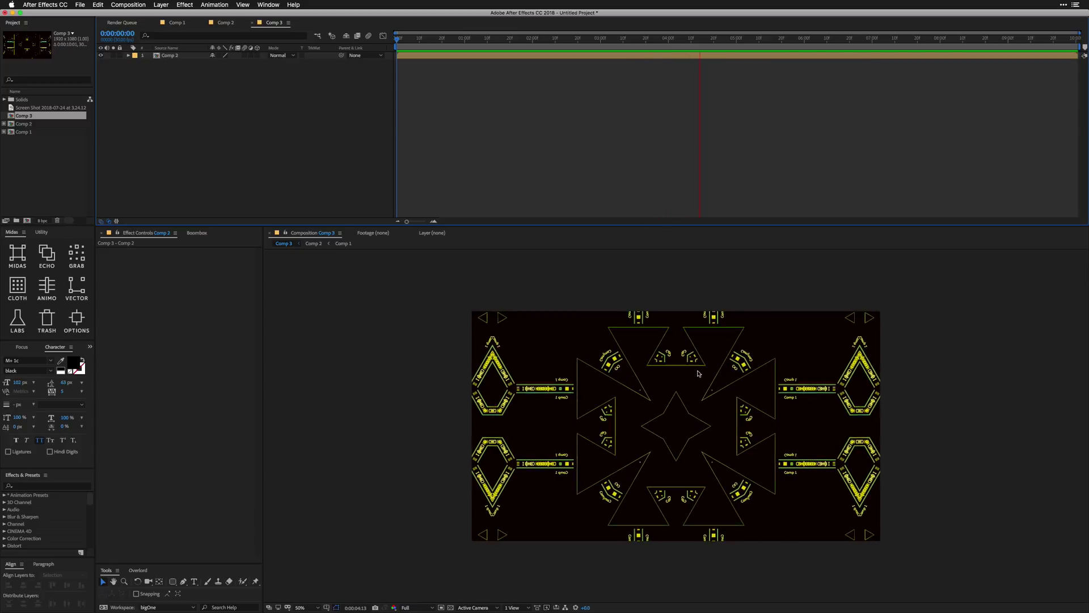
pyautogui.click(615, 384)
pyautogui.press('z')
pyautogui.click(616, 384)
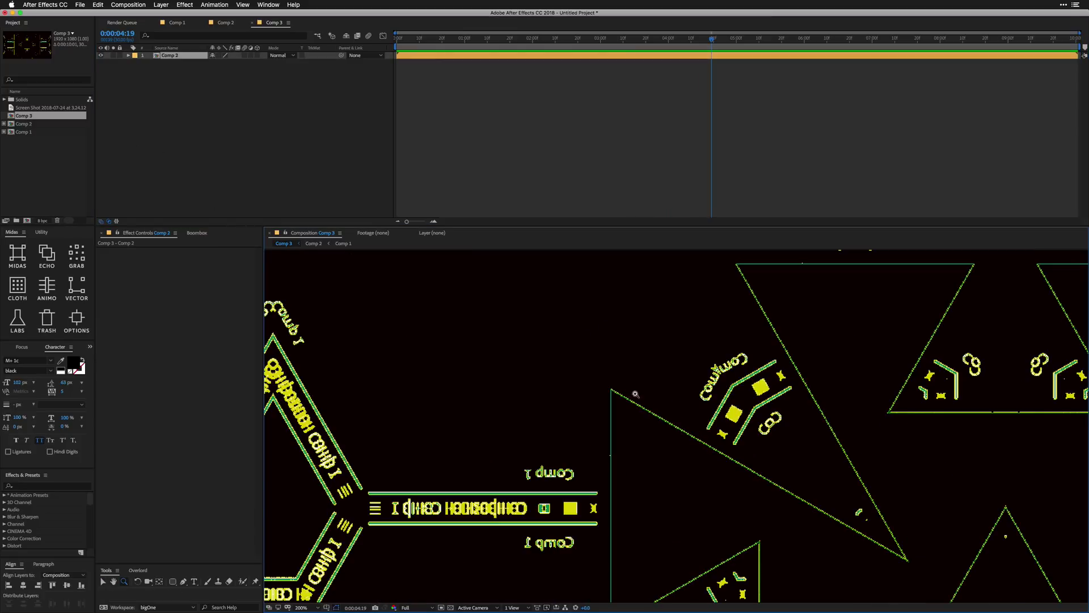
pyautogui.click(636, 397)
pyautogui.click(657, 411)
pyautogui.keyDown('alt'); pyautogui.click(657, 410); pyautogui.keyUp('alt')
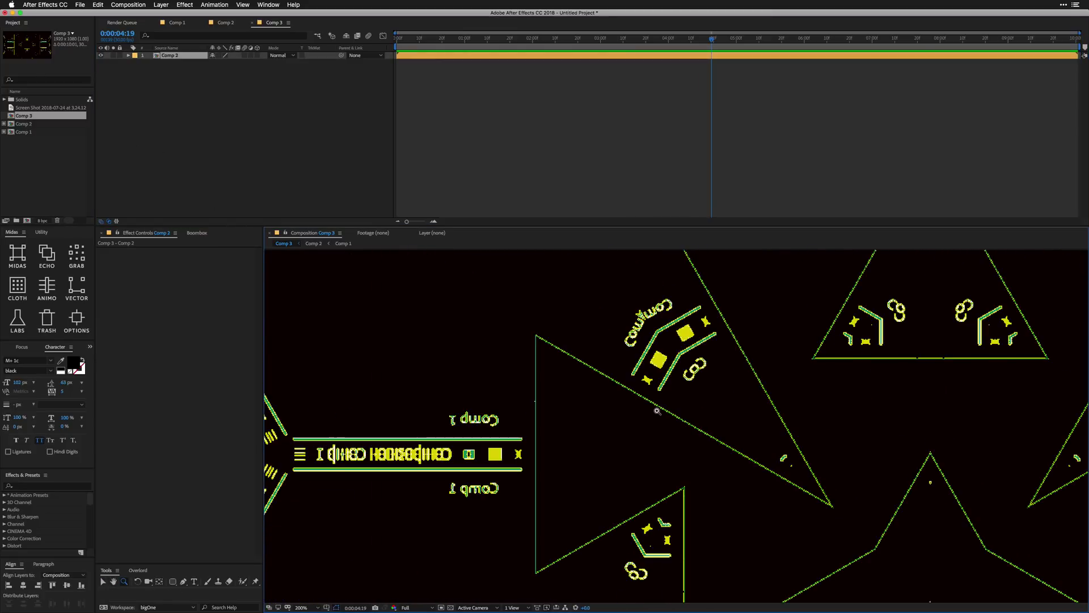
pyautogui.press('space')
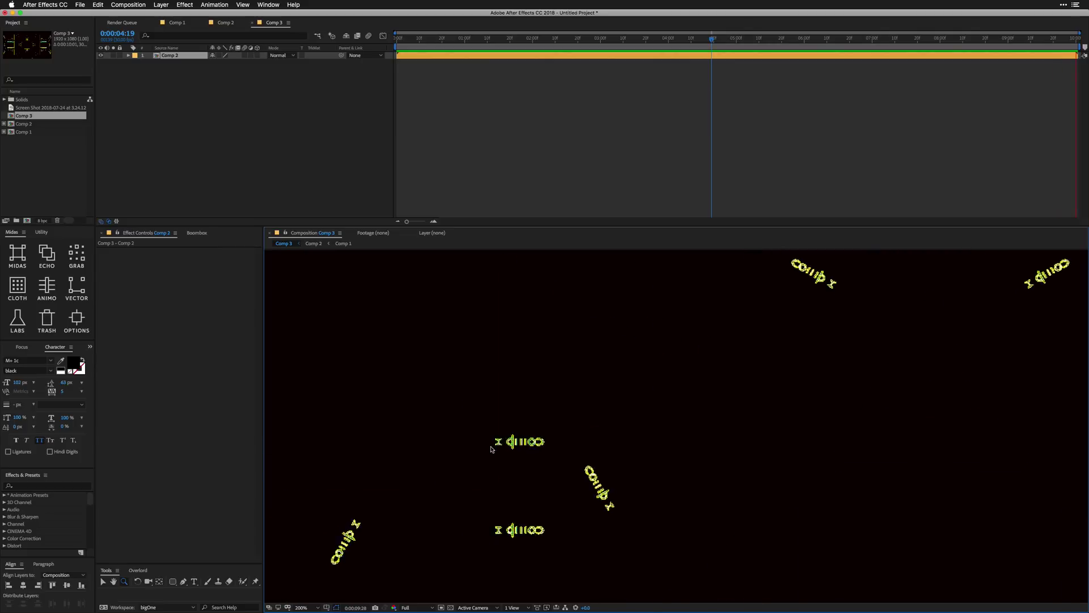
pyautogui.press('space')
pyautogui.click(602, 488)
pyautogui.click(602, 488)
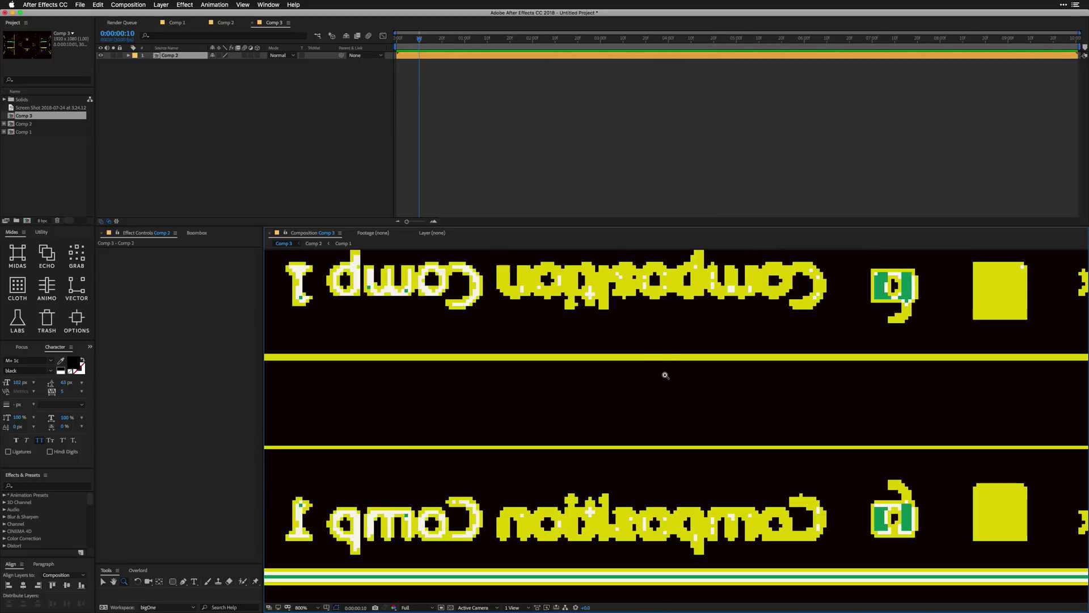
pyautogui.scroll(3, 624, 360)
pyautogui.press('v')
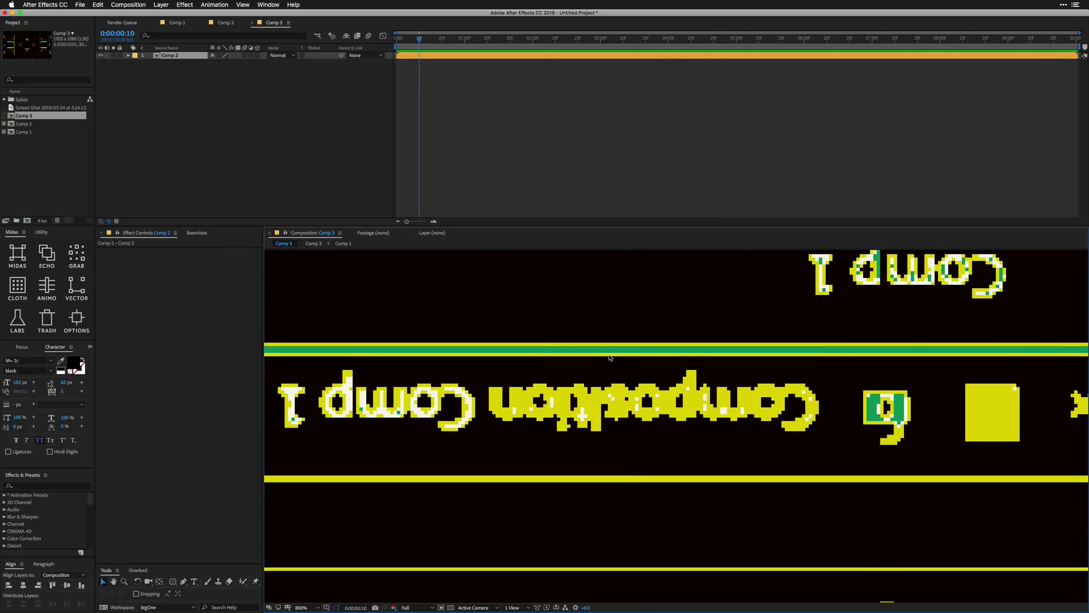
pyautogui.press('space')
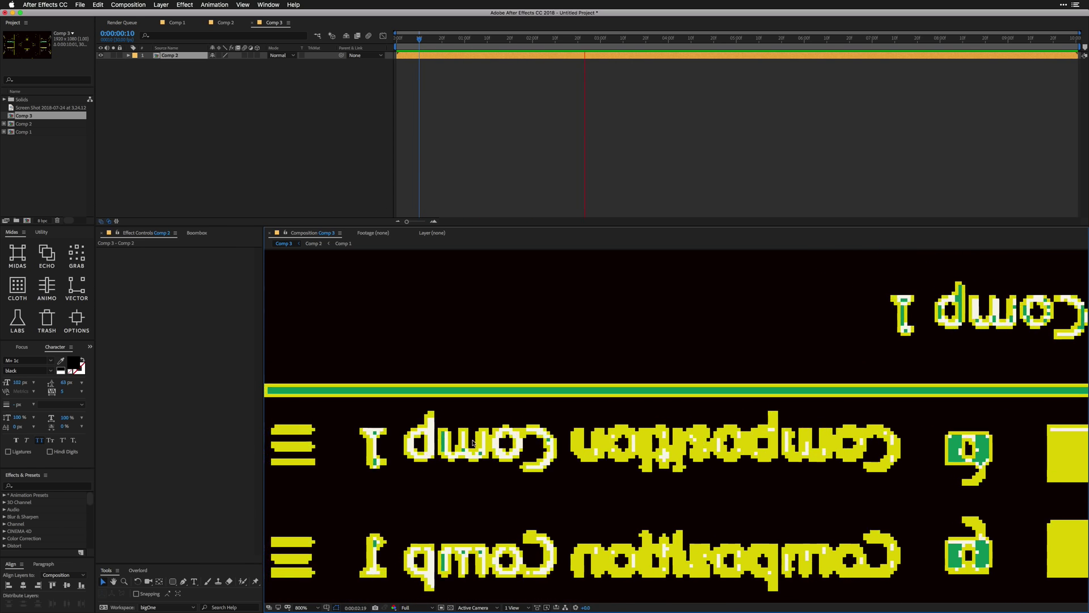
pyautogui.press('space')
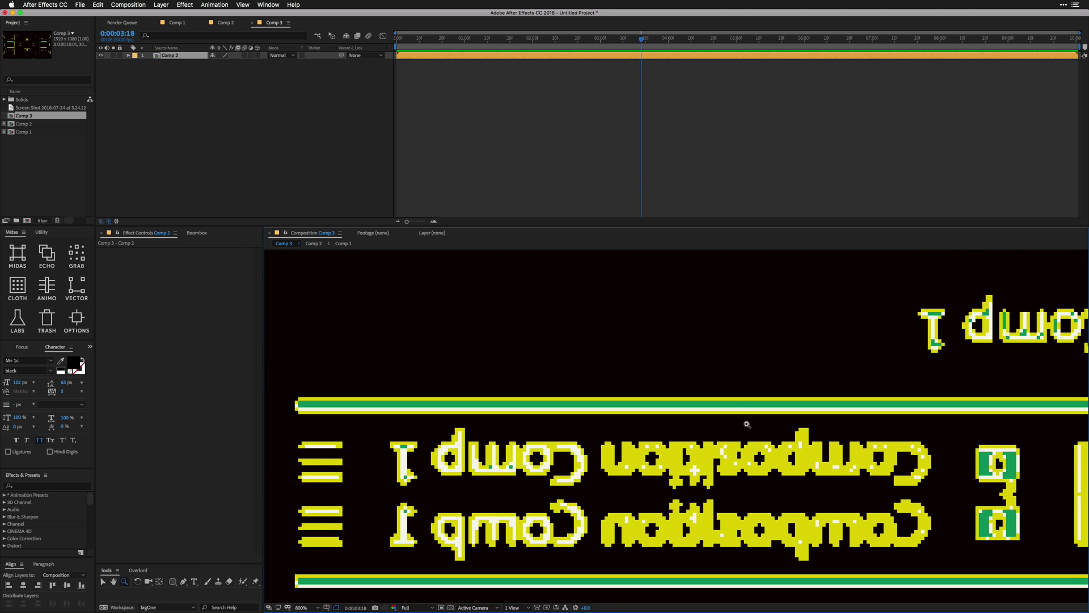
pyautogui.press('z')
pyautogui.scroll(-8, 745, 426)
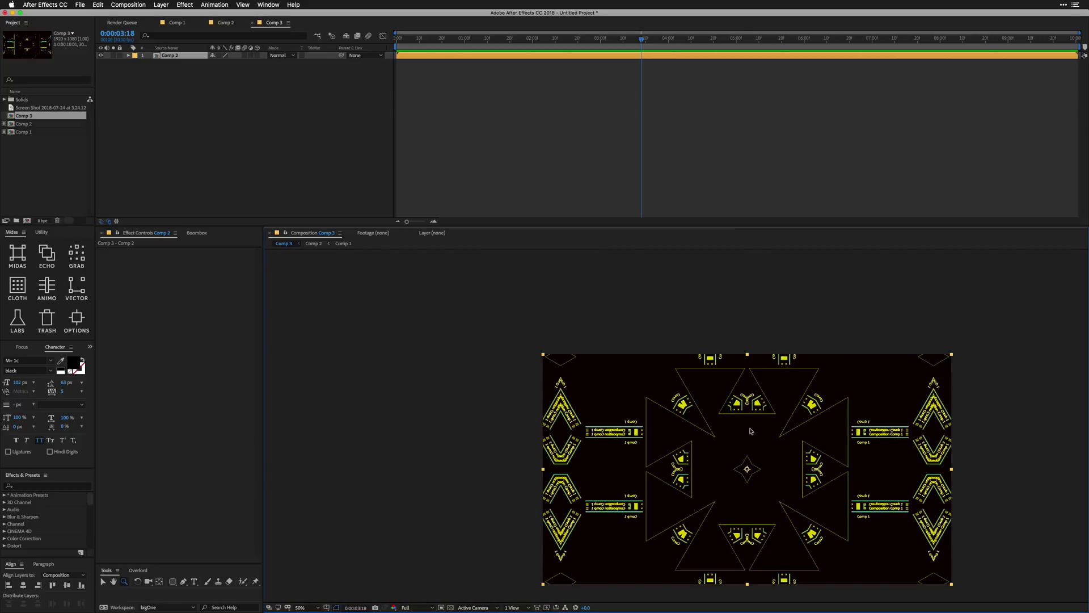
pyautogui.press('v')
pyautogui.hotkey('shift', '/')
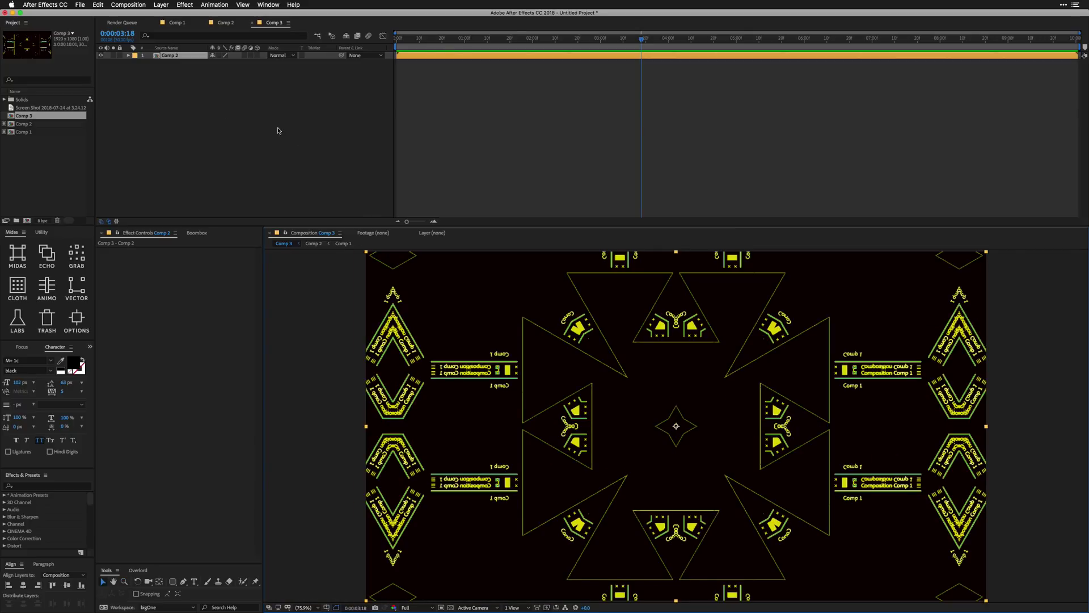
# - Add an adjustment layer over Comp 3 and try a Glow with radius 32
pyautogui.rightClick(215, 100)
pyautogui.moveTo(290, 105)
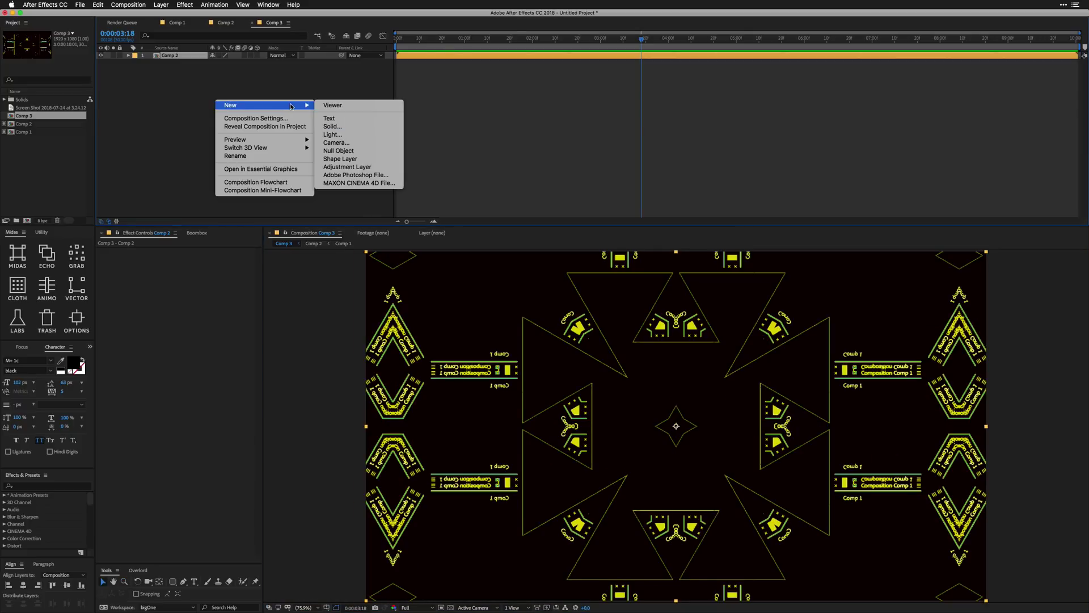
pyautogui.click(381, 167)
pyautogui.hotkey('ctrl', 'space')
pyautogui.write('glow')
pyautogui.press('Return')
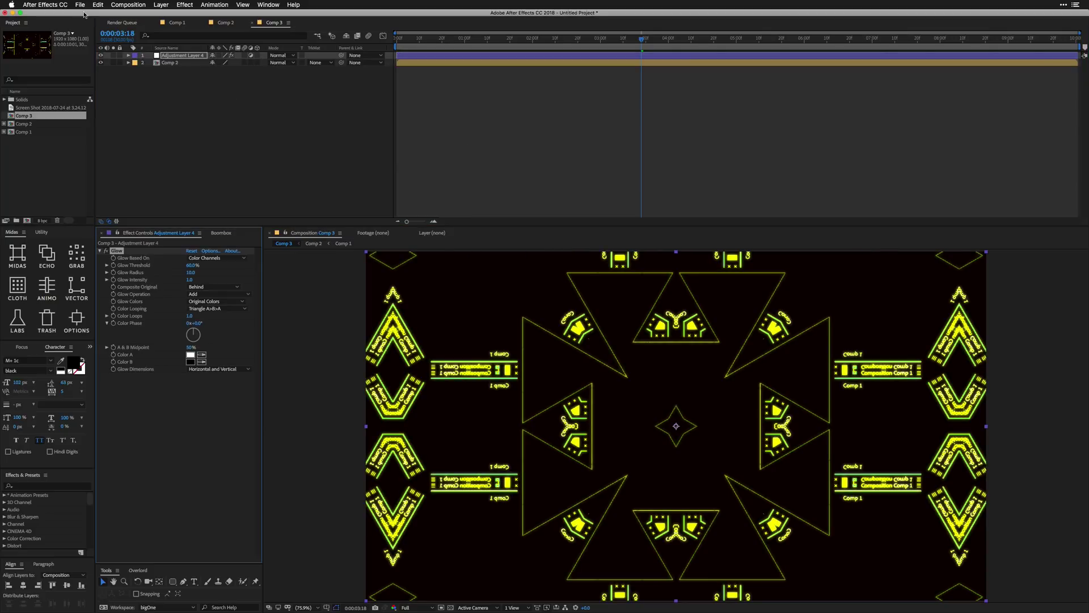
pyautogui.moveTo(190, 272); pyautogui.dragTo(329, 290)
# - Remove the trial Glow and apply CC Toner to the adjustment layer instead
pyautogui.click(109, 252)
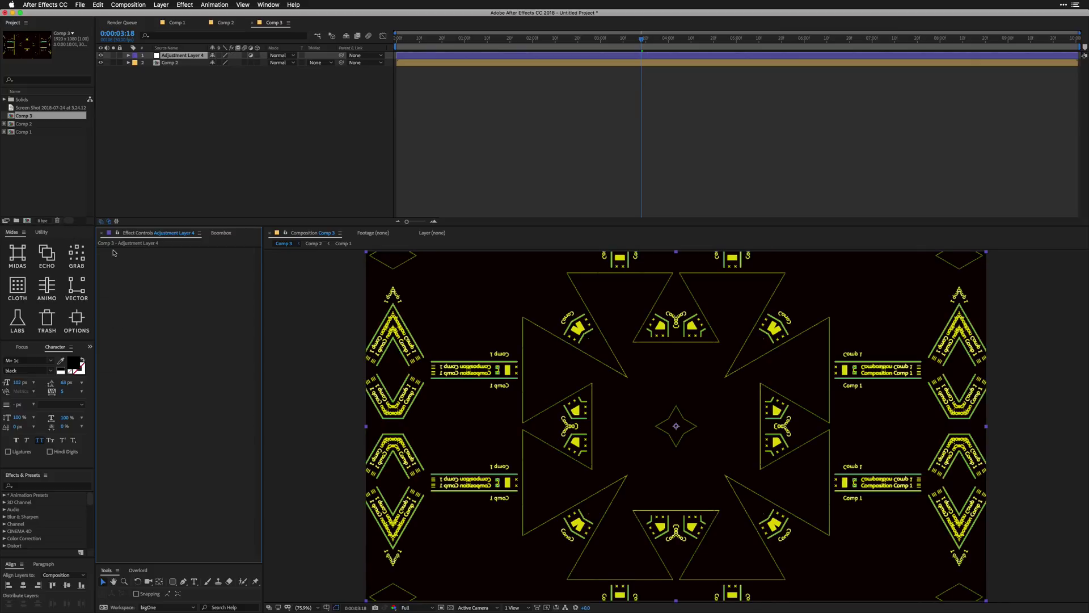
pyautogui.press('Delete')
pyautogui.hotkey('ctrl', 'space')
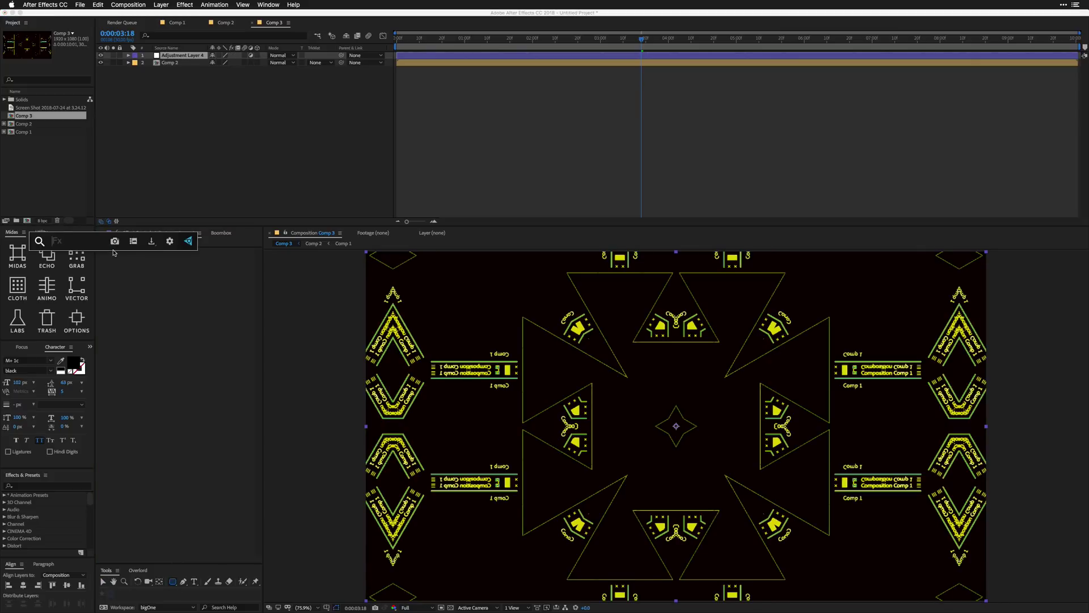
pyautogui.write('toner')
pyautogui.press('Return')
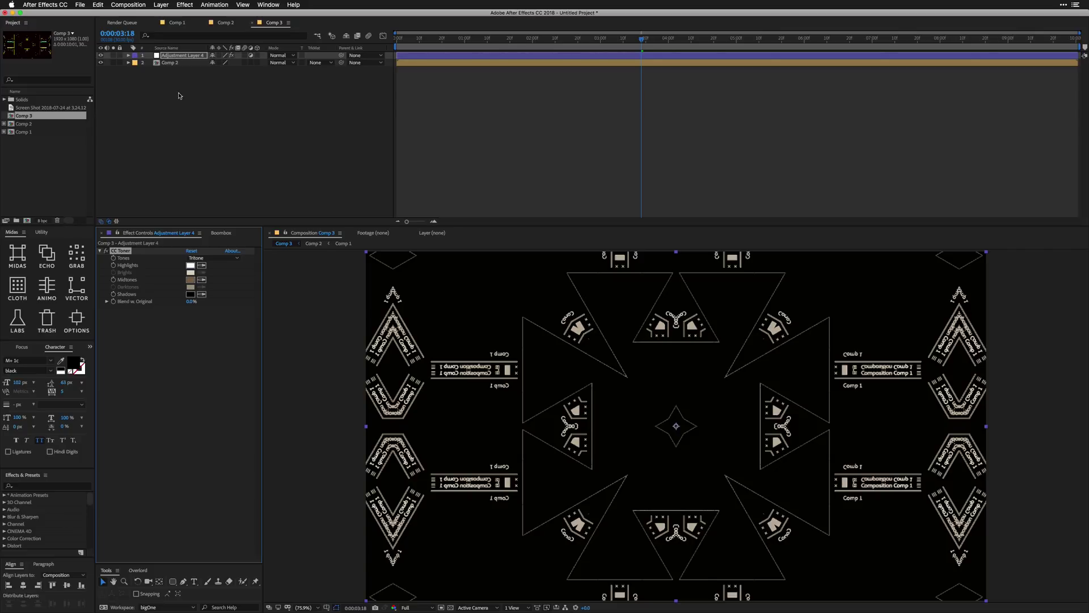
# - Give CC Toner a first pass: orange midtones, cyan highlights and navy shadows
pyautogui.click(191, 280)
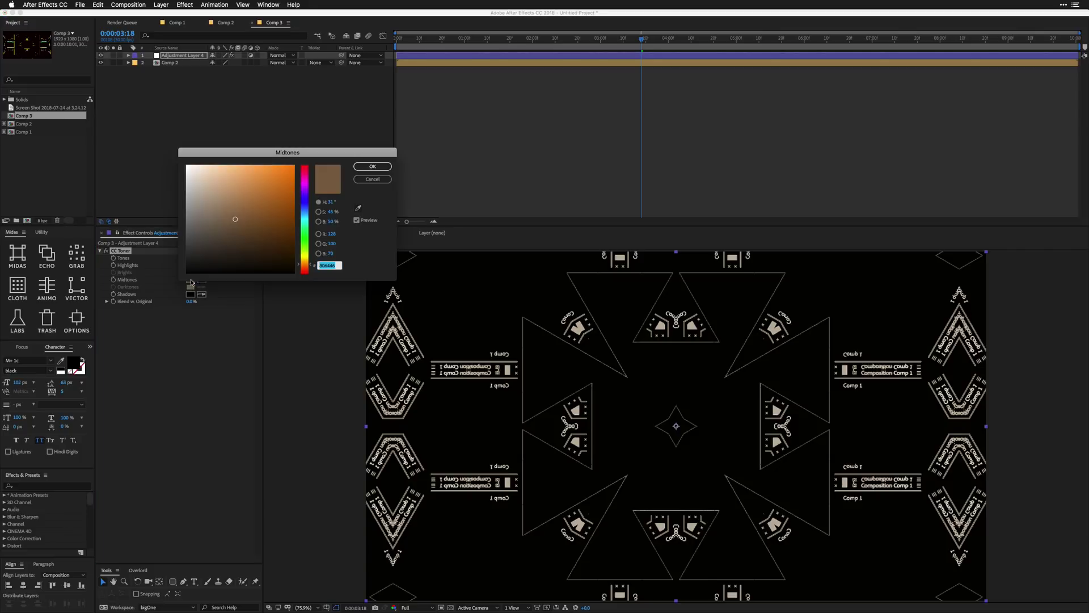
pyautogui.click(268, 176)
pyautogui.click(373, 167)
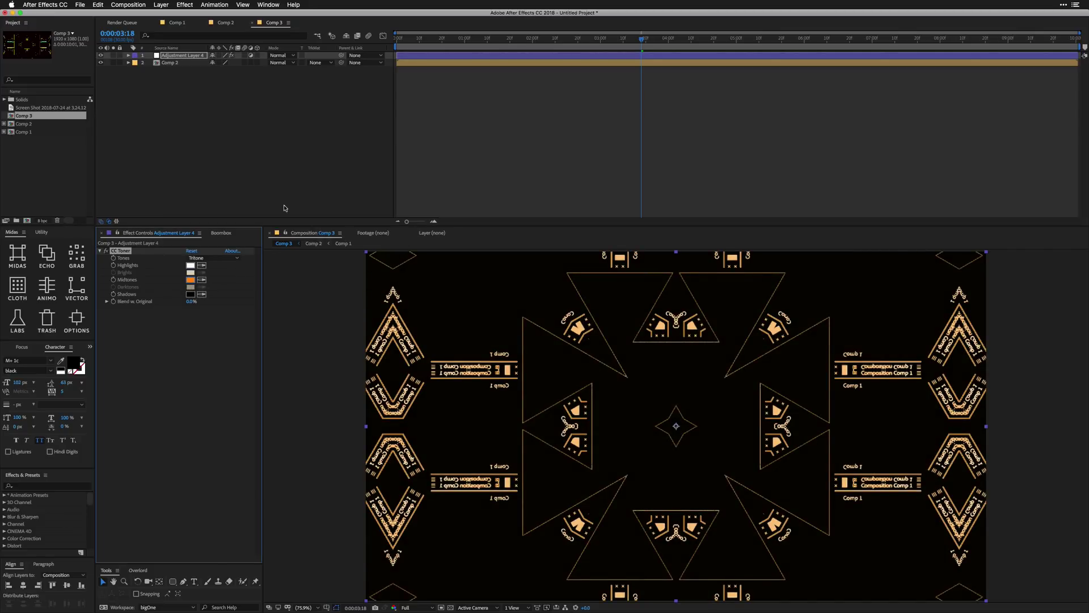
pyautogui.click(190, 265)
pyautogui.moveTo(304, 170); pyautogui.dragTo(304, 216)
pyautogui.click(274, 168)
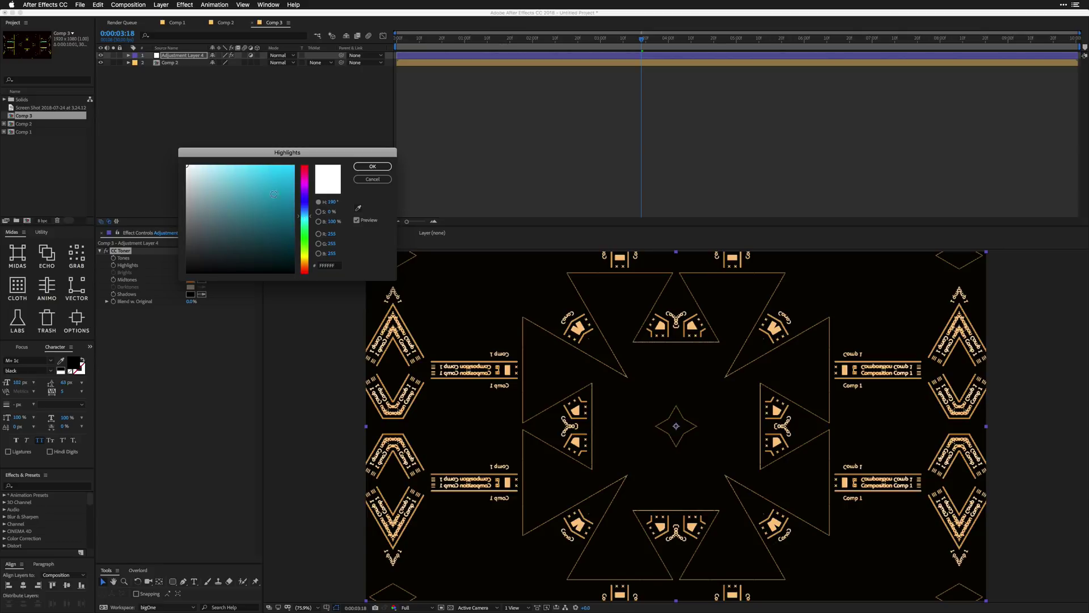
pyautogui.click(370, 166)
pyautogui.click(190, 294)
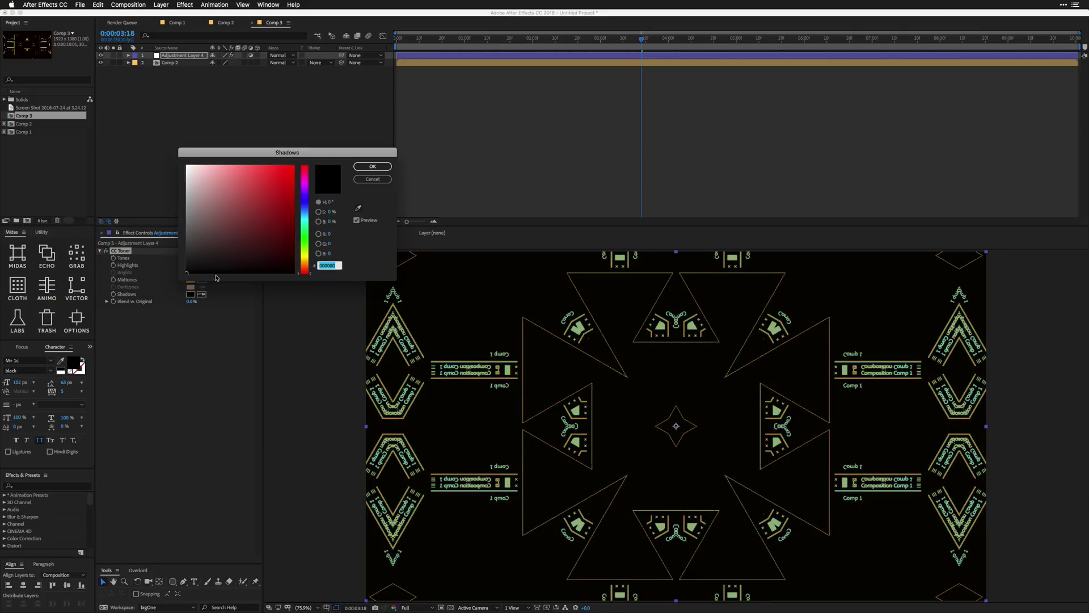
pyautogui.click(275, 175)
pyautogui.moveTo(310, 200); pyautogui.dragTo(285, 232)
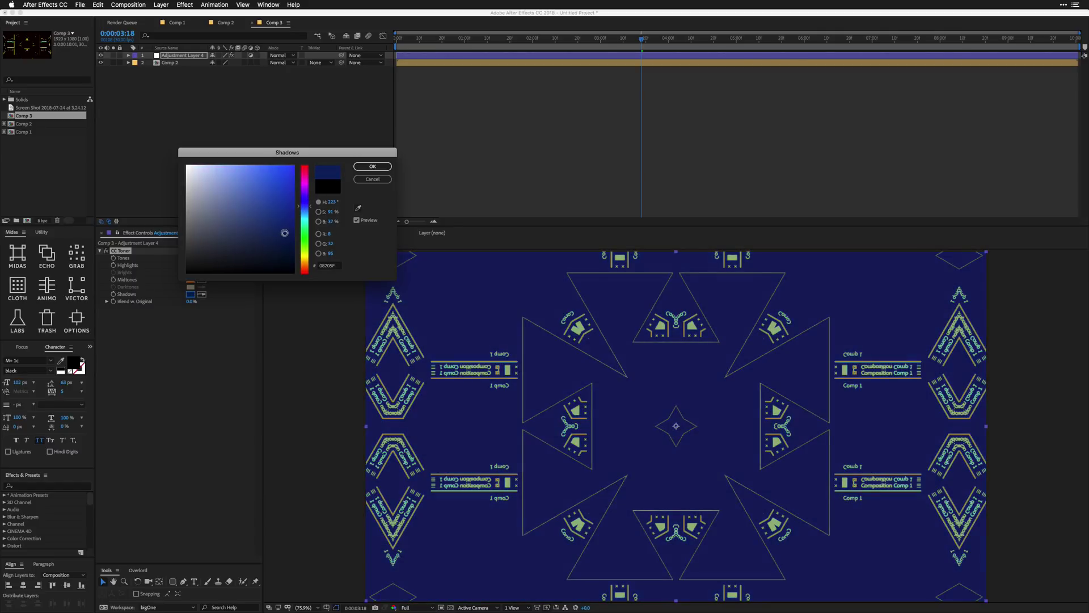
pyautogui.click(372, 167)
# - Refine the tritone to pale orange midtones, bright green highlights and pure black shadows
pyautogui.click(190, 280)
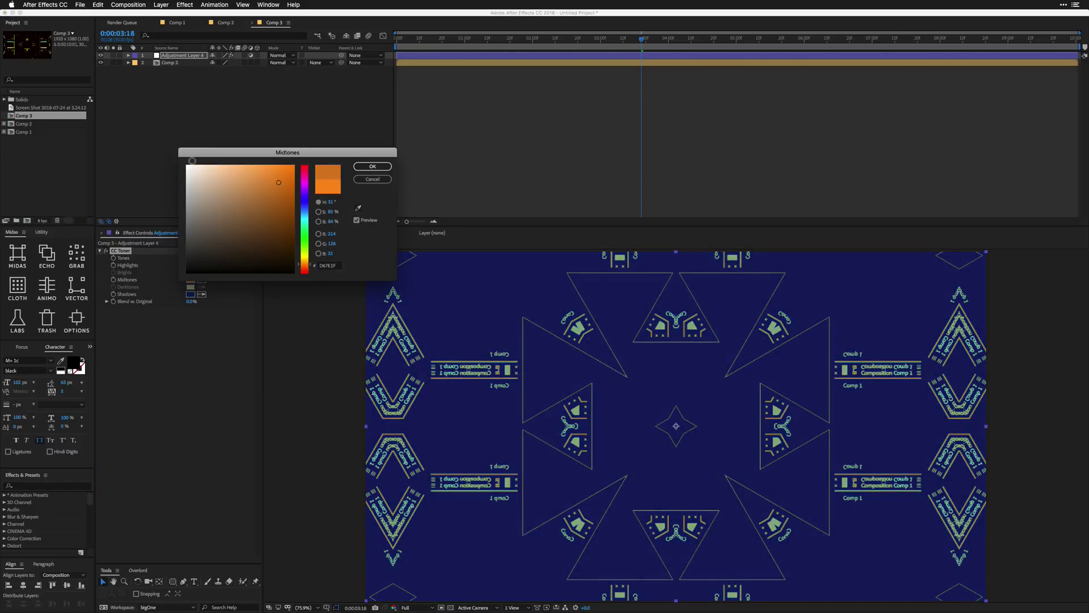
pyautogui.moveTo(278, 175); pyautogui.dragTo(229, 157)
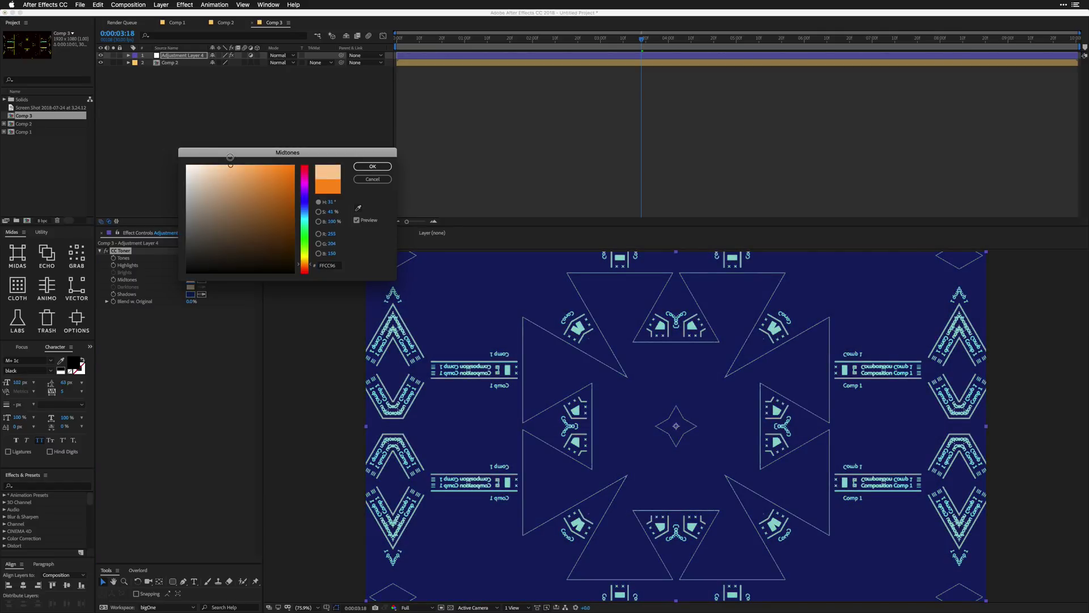
pyautogui.click(372, 166)
pyautogui.click(192, 266)
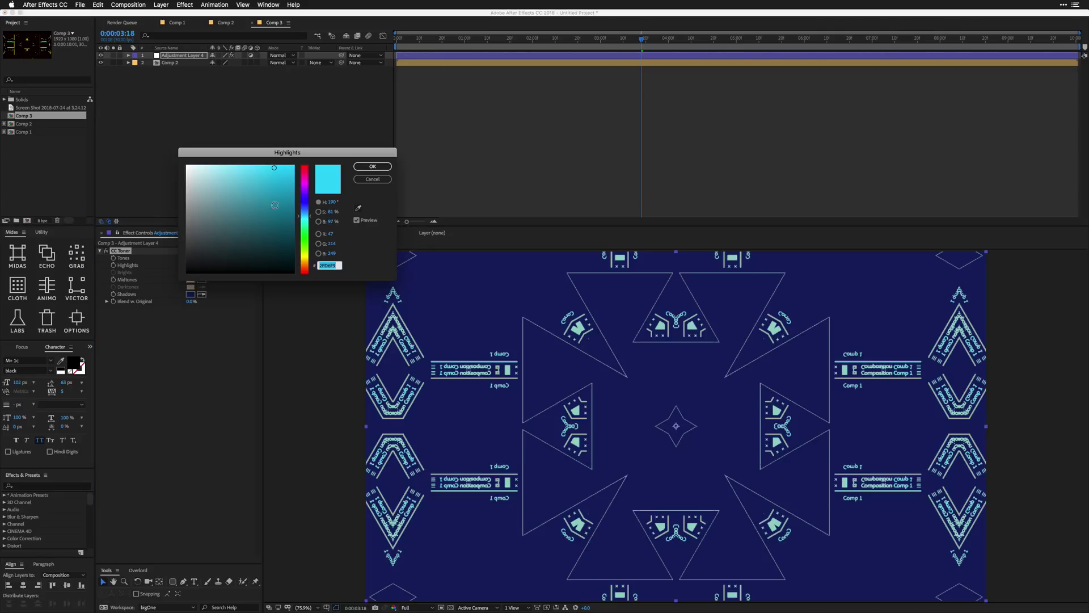
pyautogui.moveTo(302, 218); pyautogui.dragTo(309, 163)
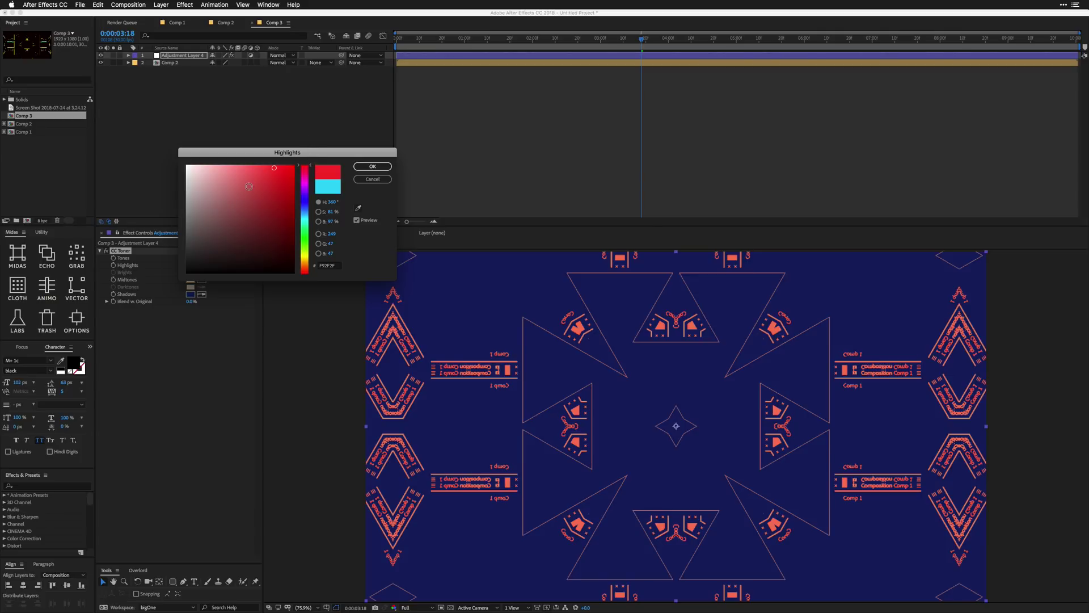
pyautogui.moveTo(249, 186); pyautogui.dragTo(285, 215)
pyautogui.click(306, 238)
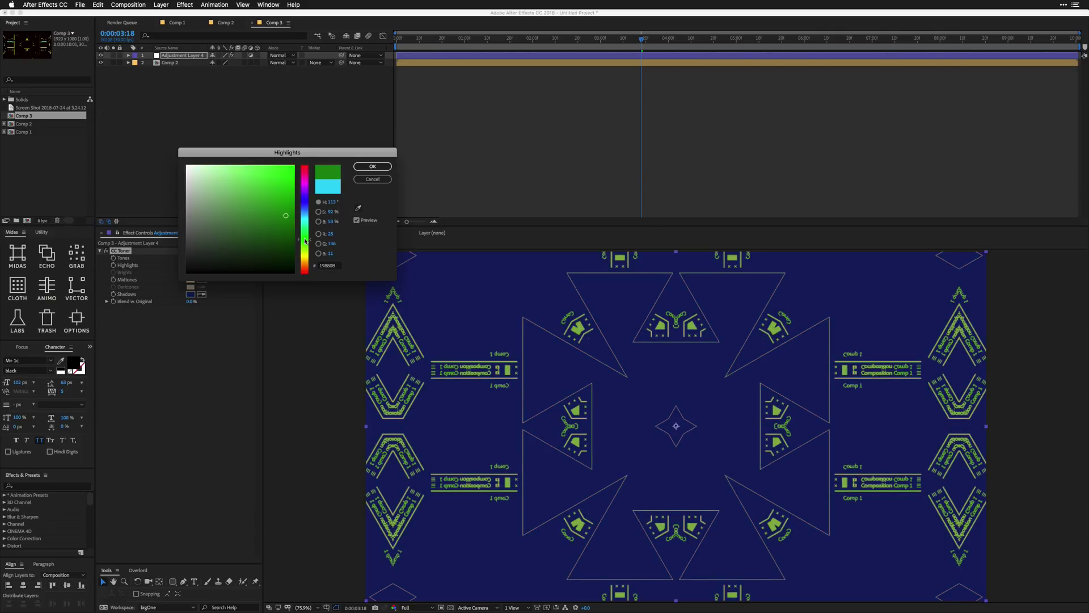
pyautogui.click(272, 167)
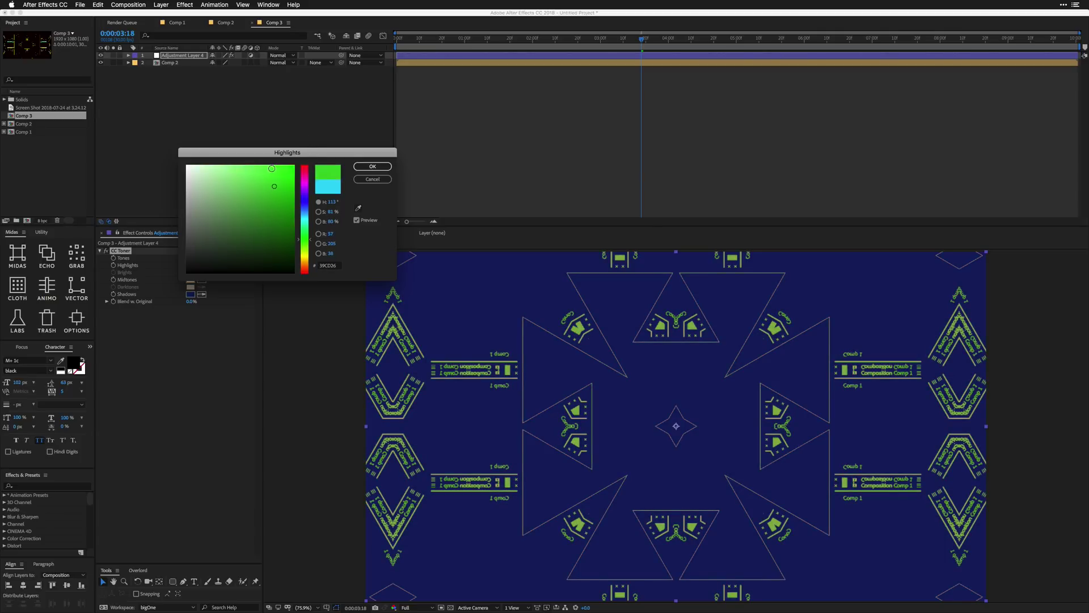
pyautogui.click(372, 166)
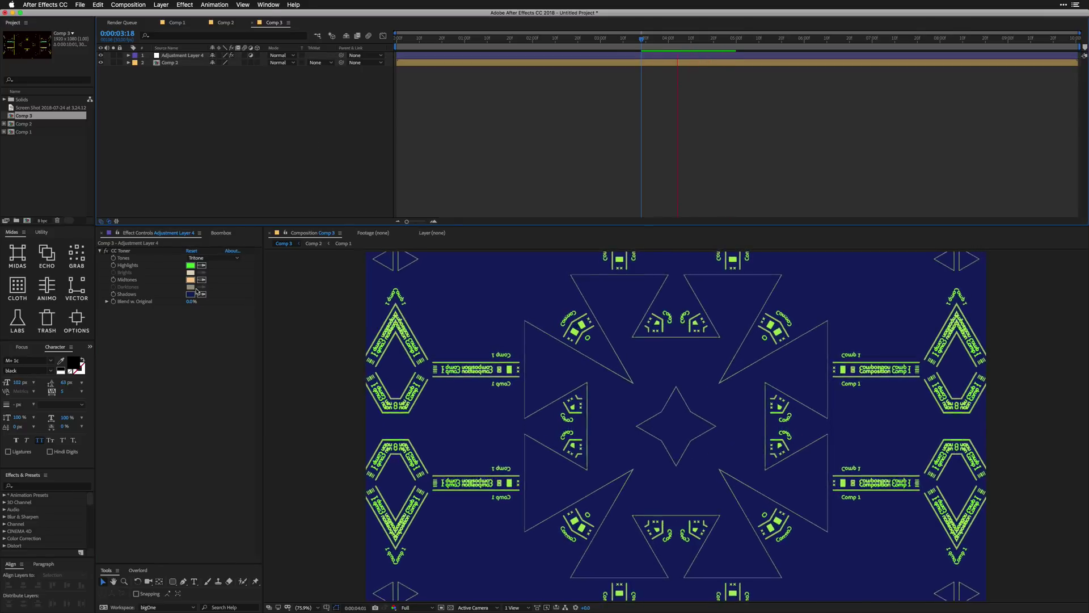
pyautogui.click(191, 294)
pyautogui.click(188, 272)
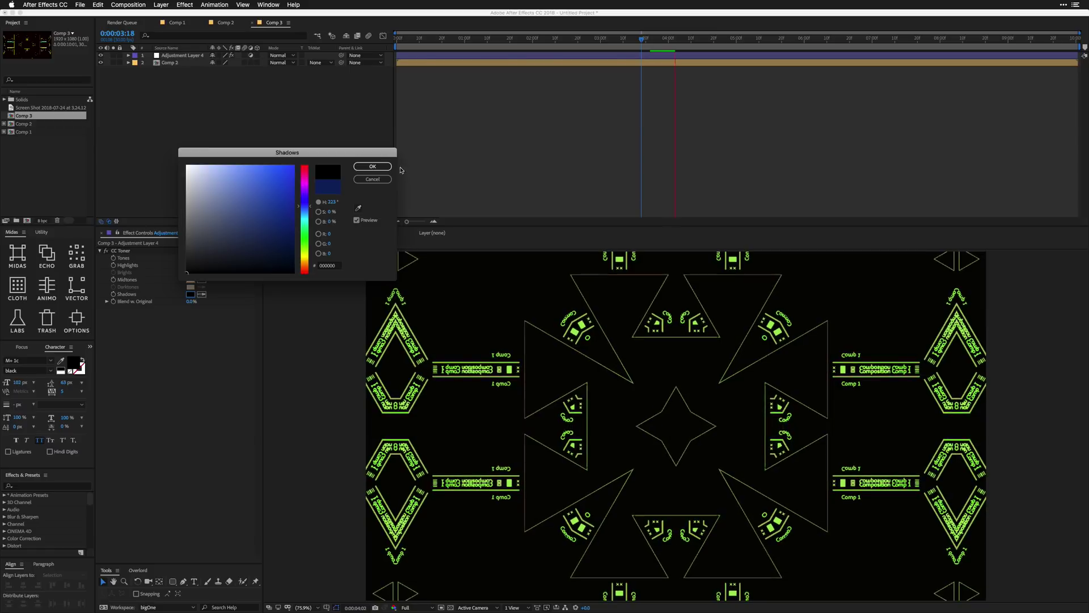
pyautogui.click(373, 166)
# - Preview the green-toned kaleidoscope animation
pyautogui.press('space')
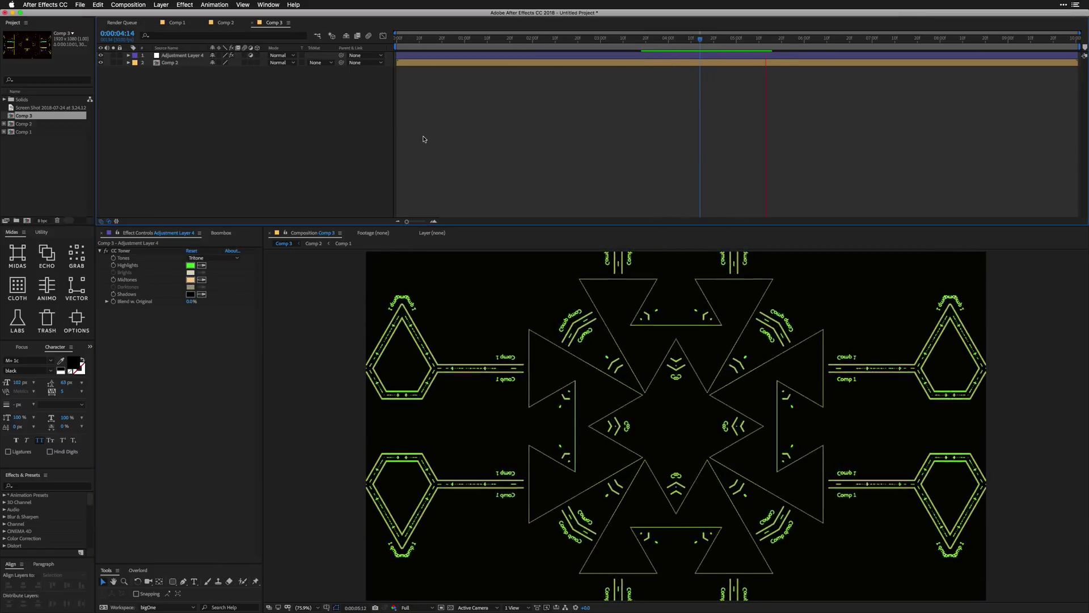
pyautogui.press('space')
pyautogui.press('space')
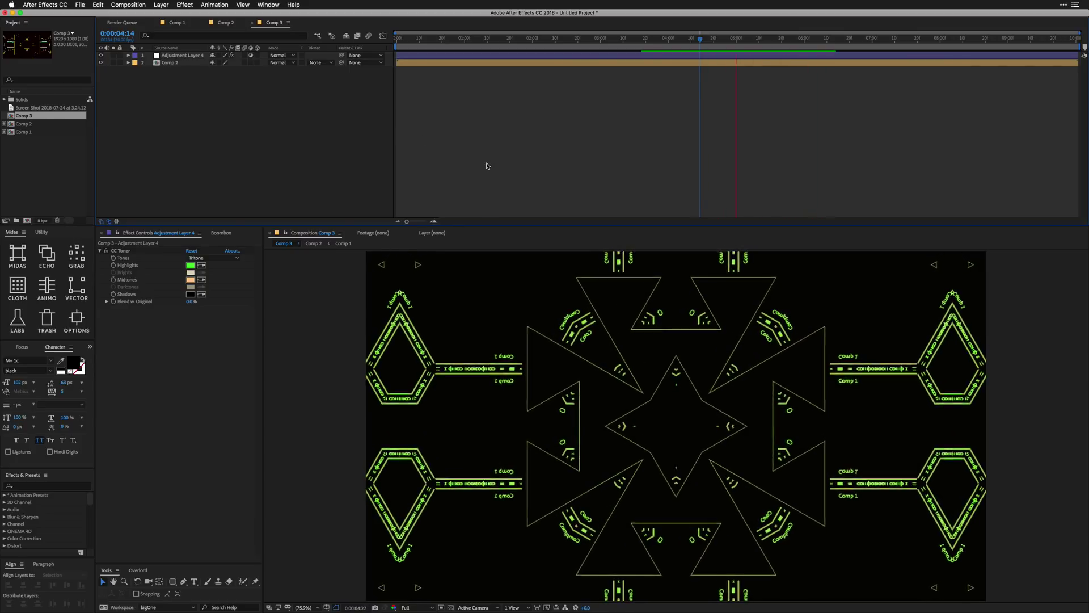
pyautogui.press('space')
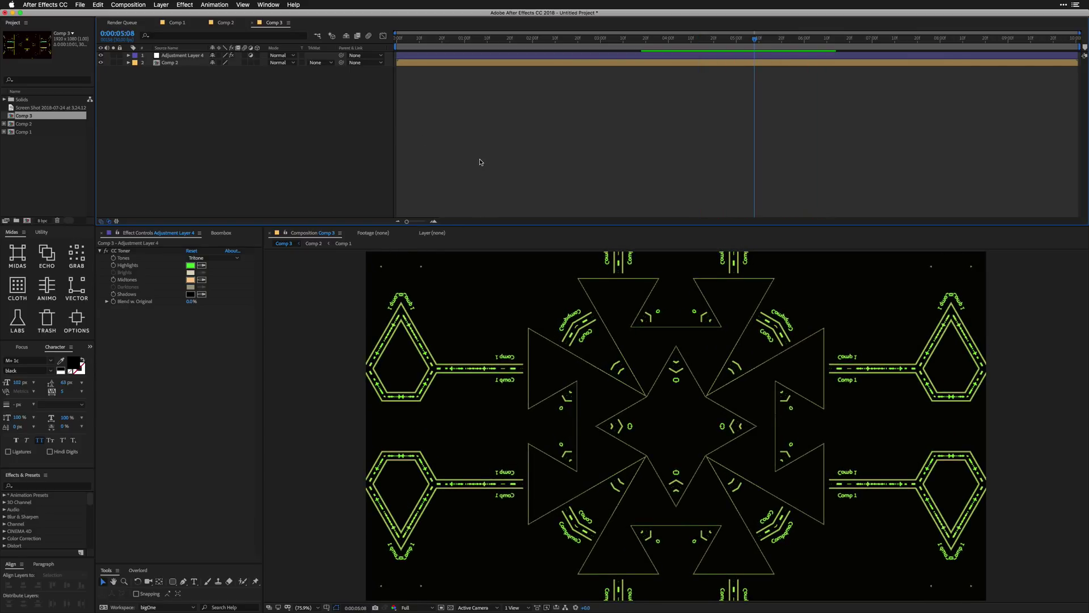
# - Render a movie proxy of Comp 3 with Proxy Use set to Use All Proxies
pyautogui.rightClick(23, 117)
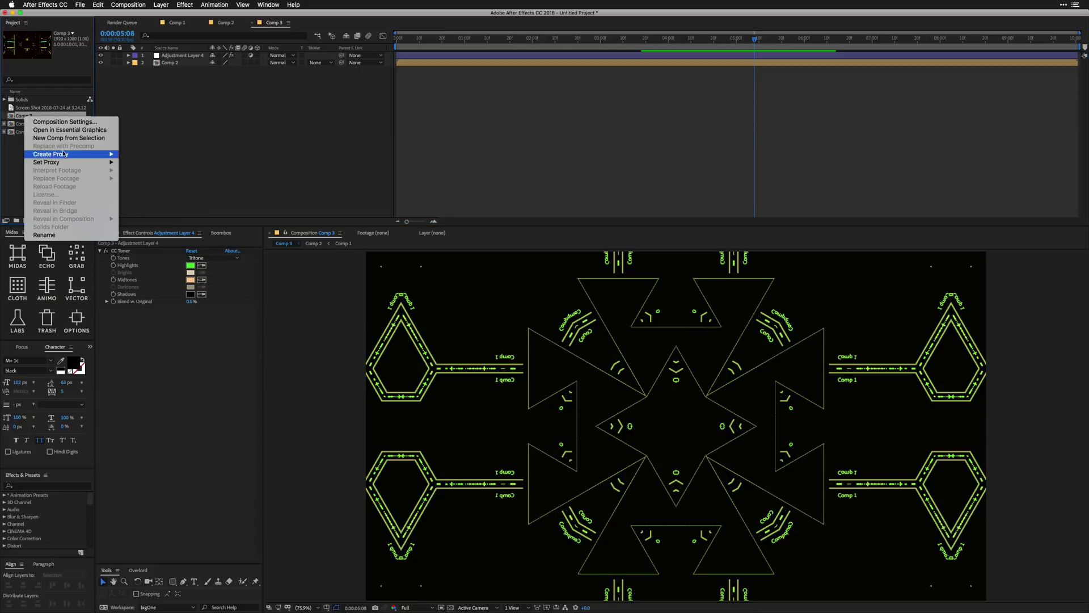
pyautogui.moveTo(57, 154)
pyautogui.click(138, 162)
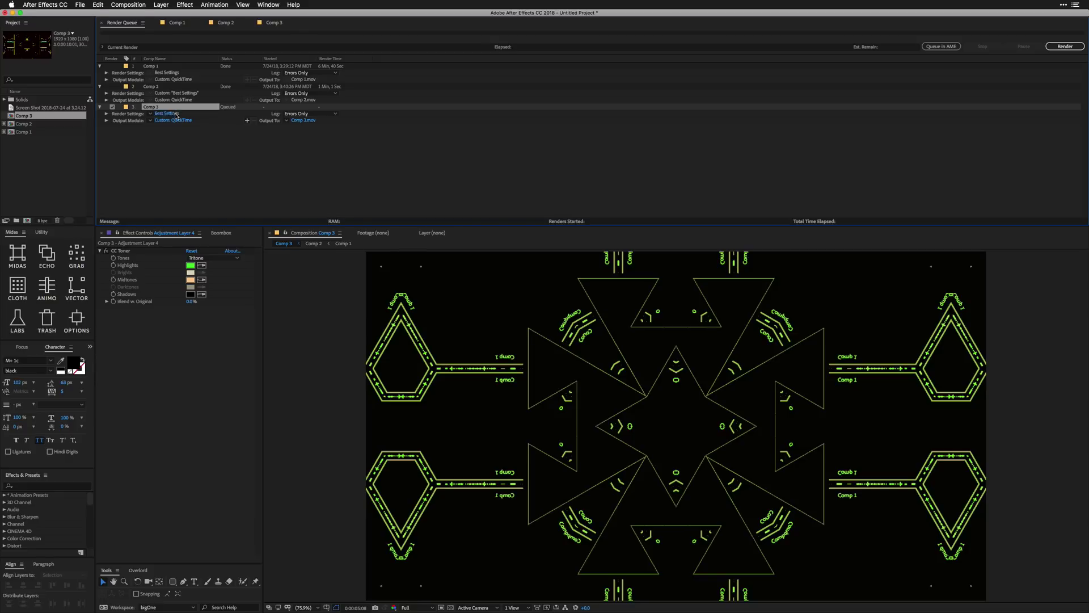
pyautogui.click(166, 113)
pyautogui.click(223, 40)
pyautogui.click(227, 59)
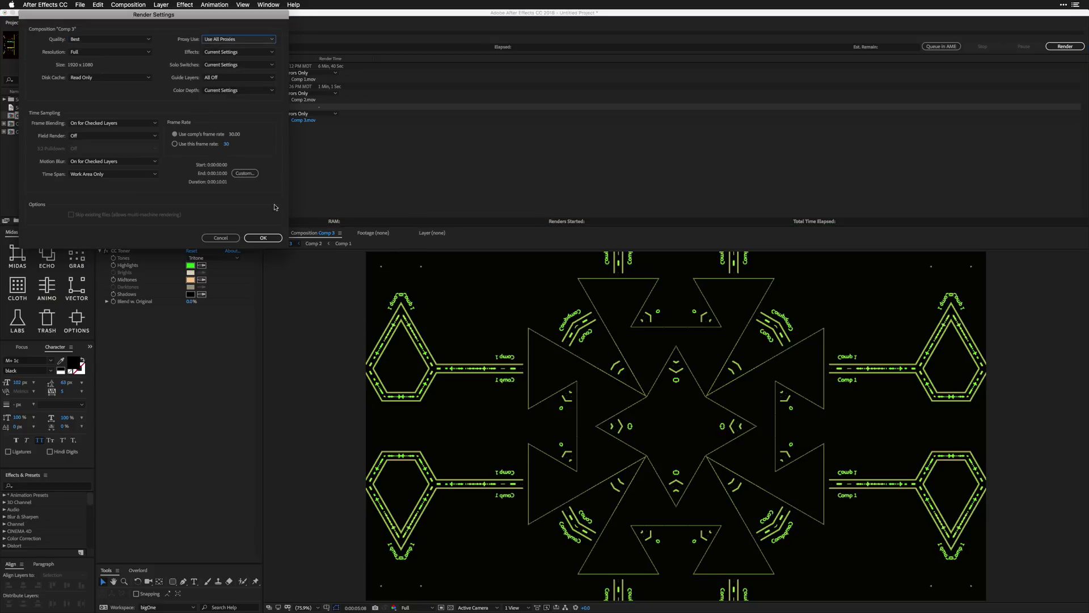
pyautogui.click(263, 237)
pyautogui.click(1065, 46)
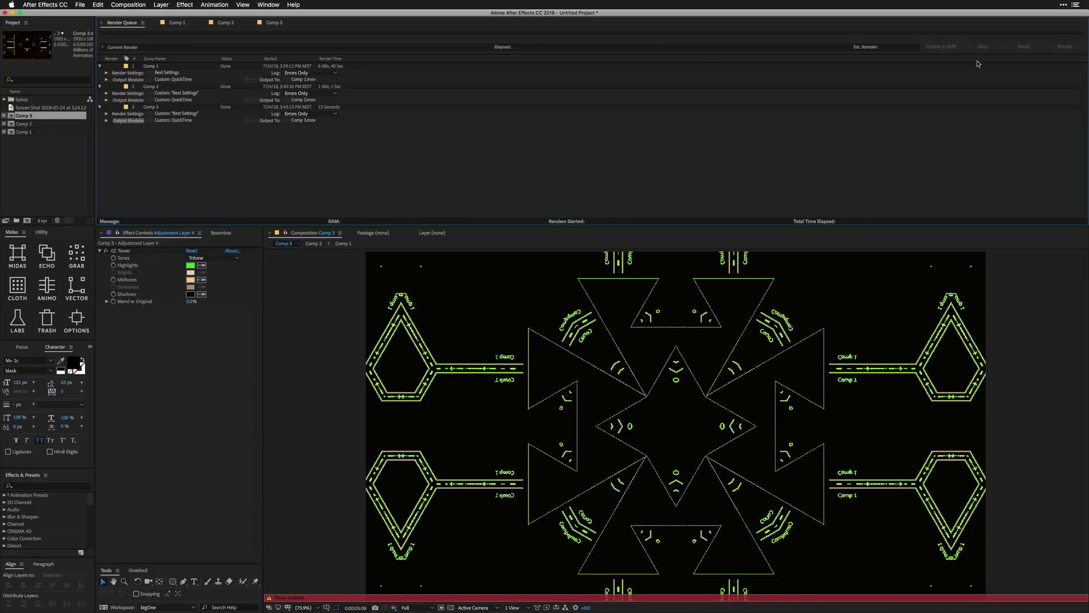
# - Return to the Comp 3 timeline, keep the toner on Tritone, and reselect Comp 3
pyautogui.click(202, 258)
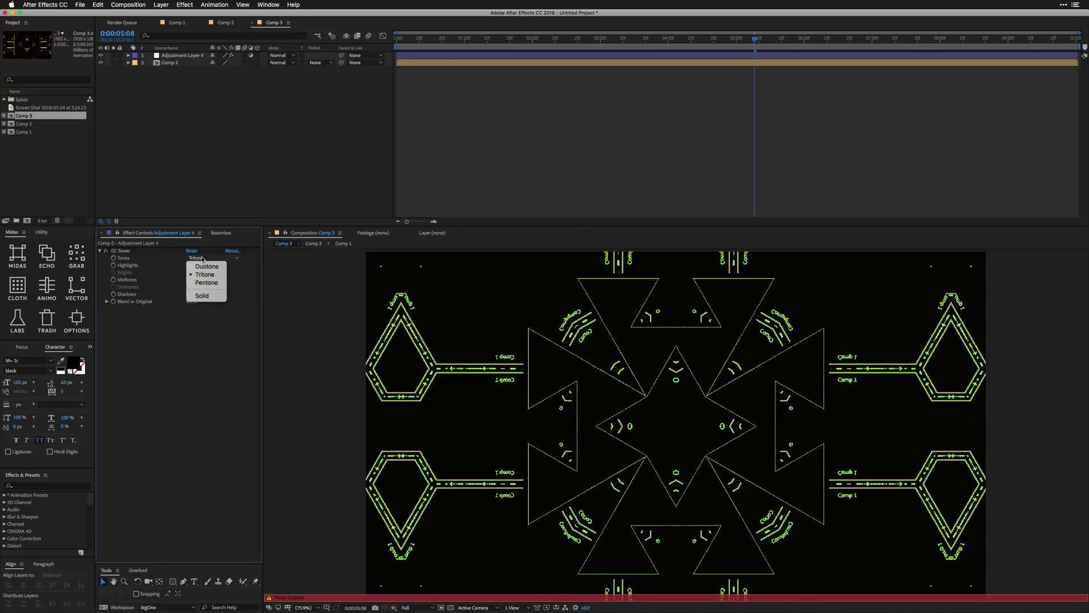
pyautogui.click(196, 267)
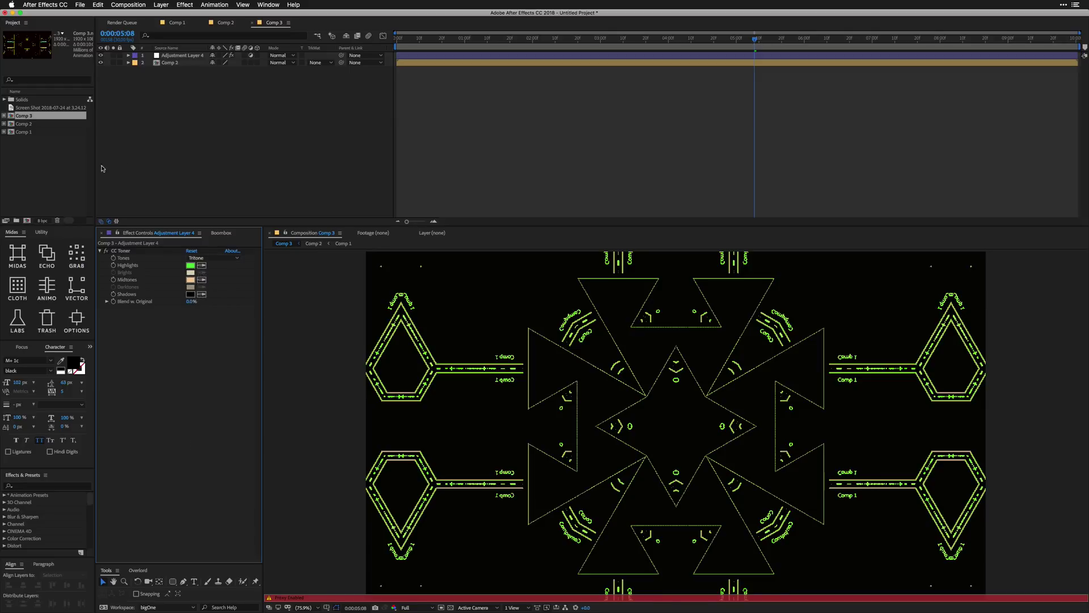
pyautogui.click(27, 119)
# - Nest Comp 3 in a new composition and set the project to 16 bits per channel
pyautogui.moveTo(24, 221); pyautogui.dragTo(26, 221)
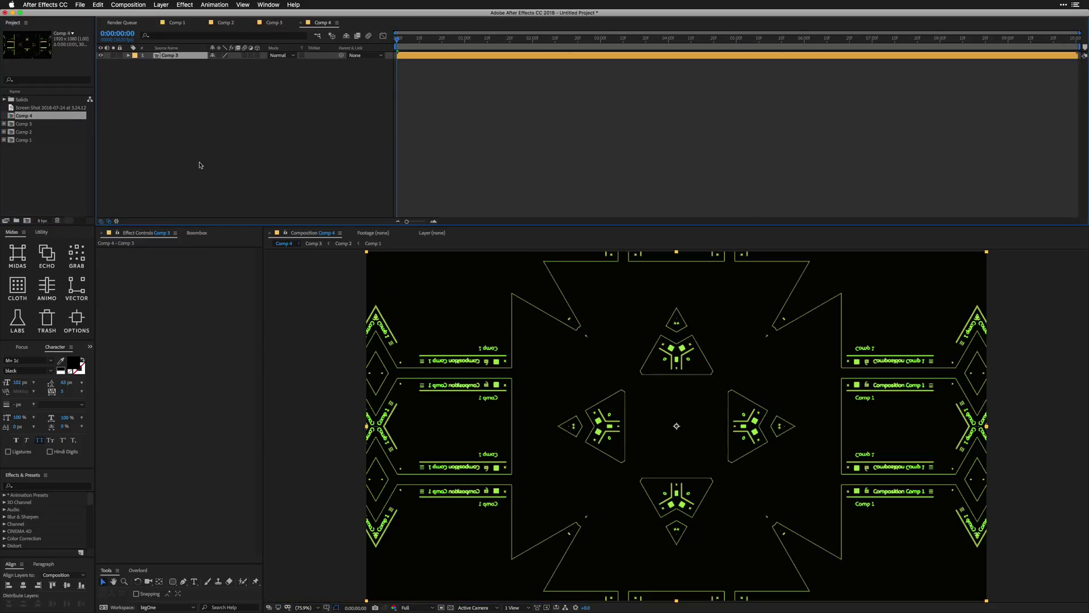
pyautogui.click(43, 221)
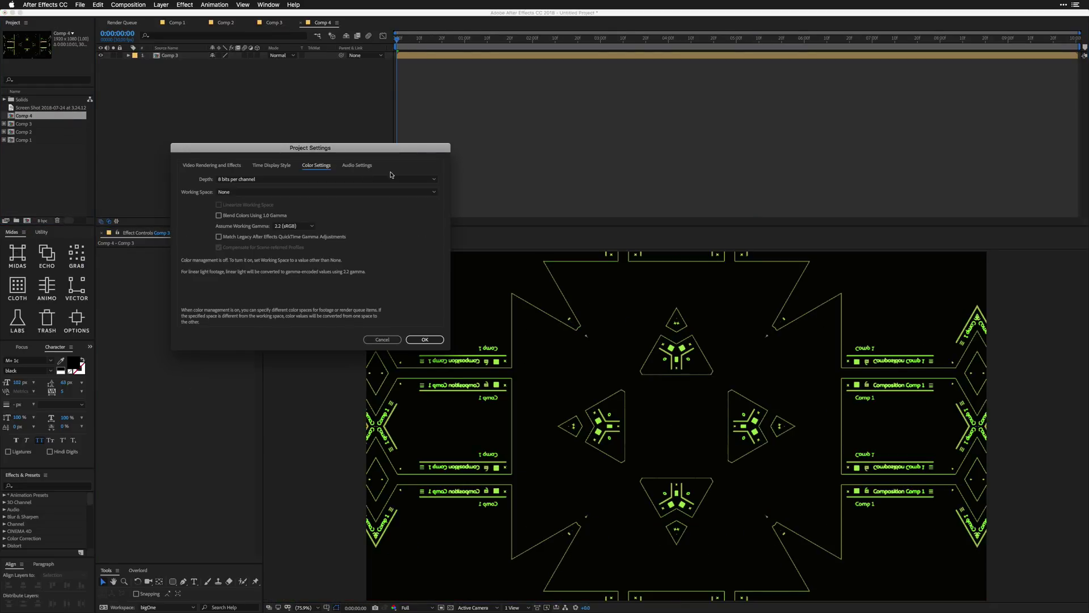
pyautogui.click(264, 179)
pyautogui.click(258, 199)
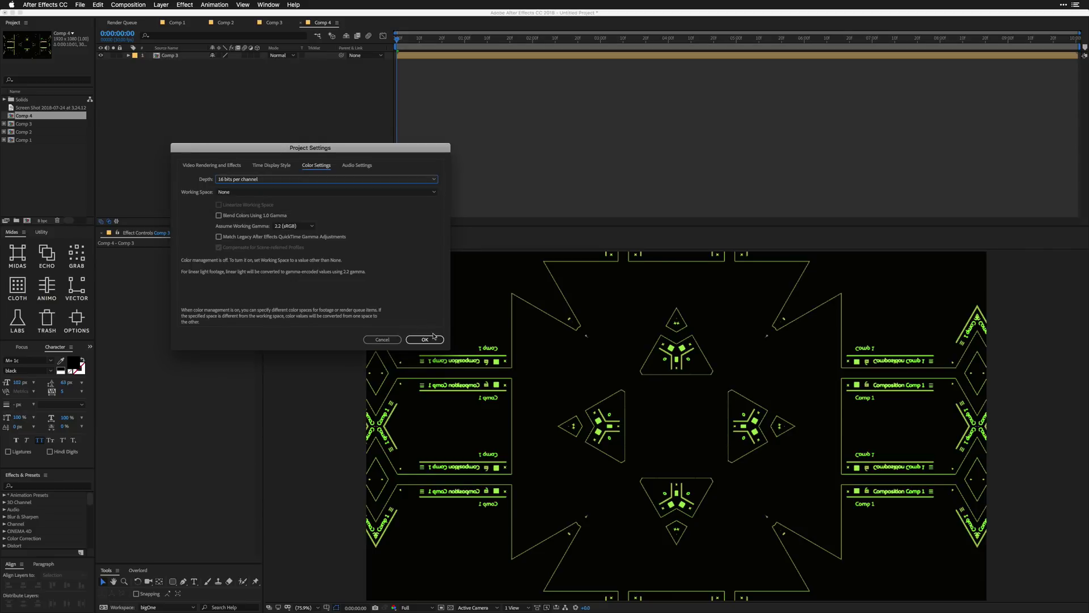
pyautogui.click(433, 338)
# - Add a Glow adjustment layer with threshold raised to about 88% and a wider radius
pyautogui.rightClick(233, 99)
pyautogui.moveTo(307, 103)
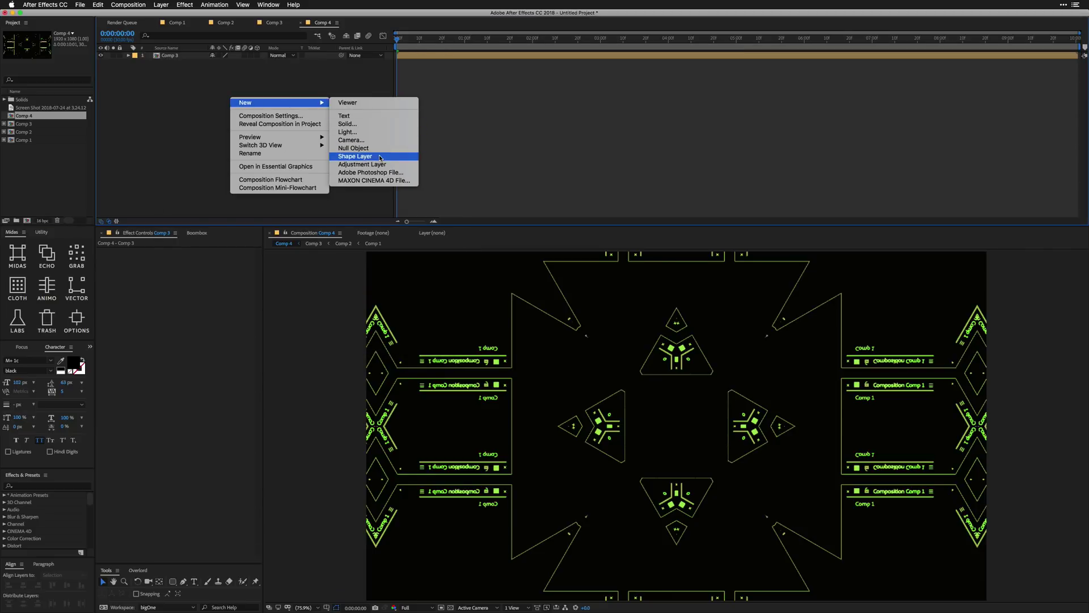
pyautogui.click(380, 164)
pyautogui.hotkey('ctrl', 'space')
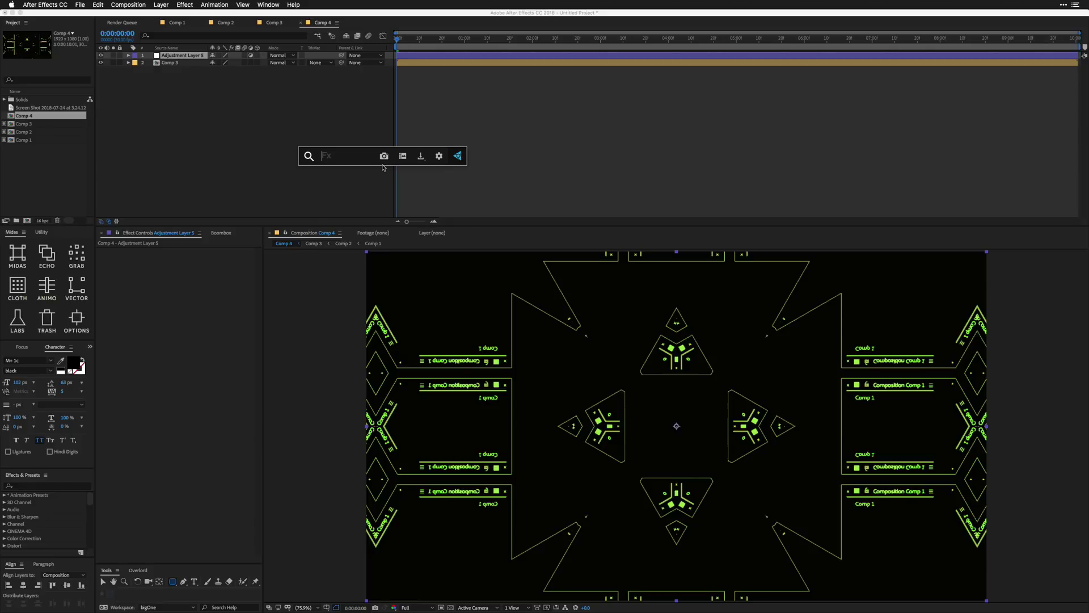
pyautogui.write('glow')
pyautogui.press('Return')
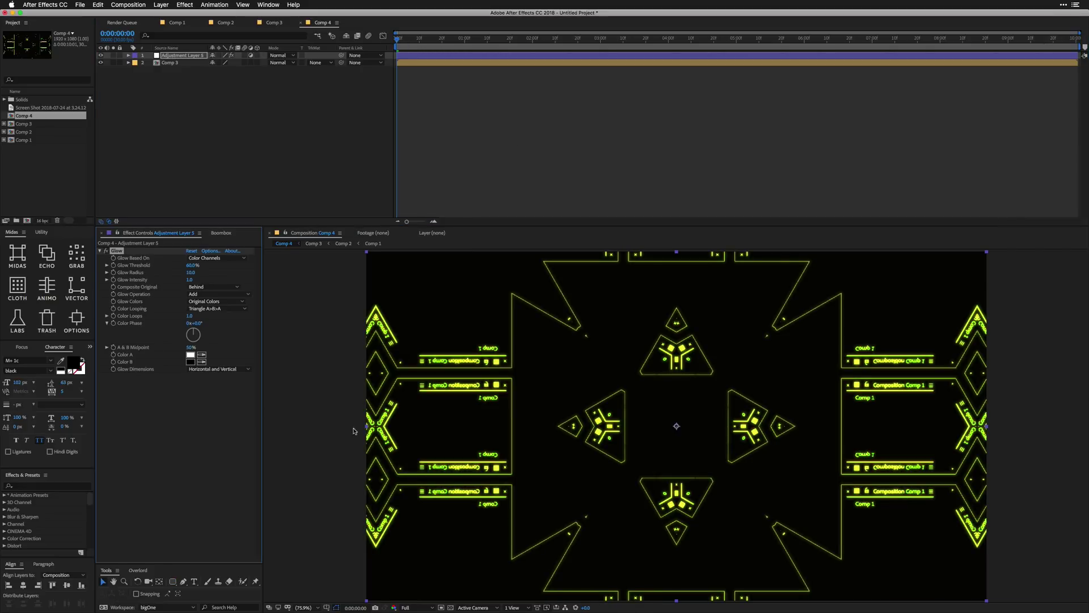
pyautogui.moveTo(200, 267); pyautogui.dragTo(251, 275)
pyautogui.click(633, 414)
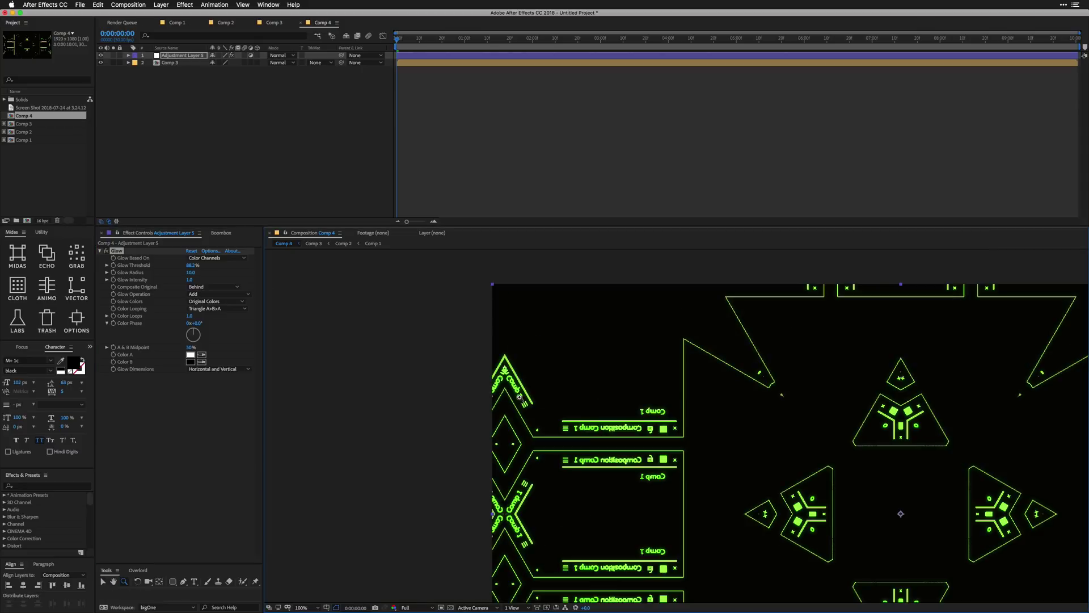
pyautogui.click(672, 469)
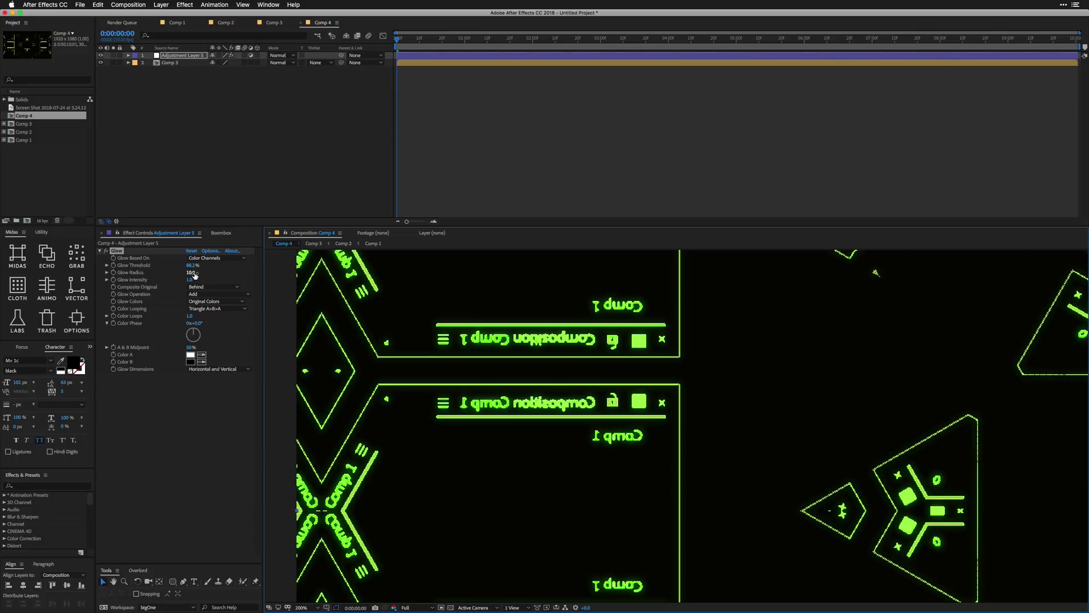
pyautogui.moveTo(187, 273); pyautogui.dragTo(216, 283)
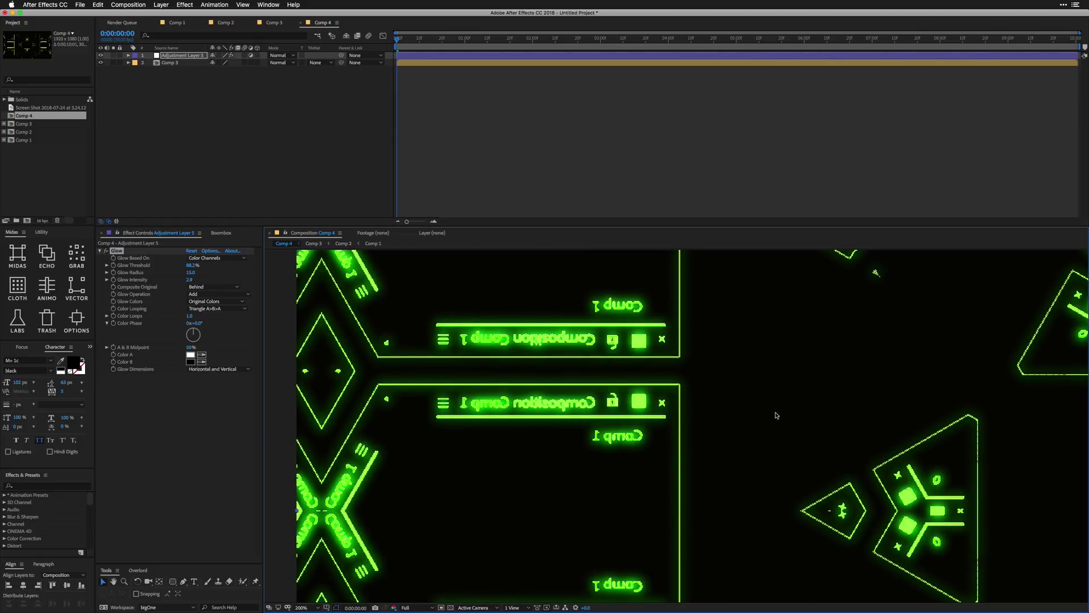
# - Zoom out to the full comp, raise the Glow Intensity, and preview the loop
pyautogui.press('z')
pyautogui.keyDown('alt'); pyautogui.click(808, 404); pyautogui.keyUp('alt')
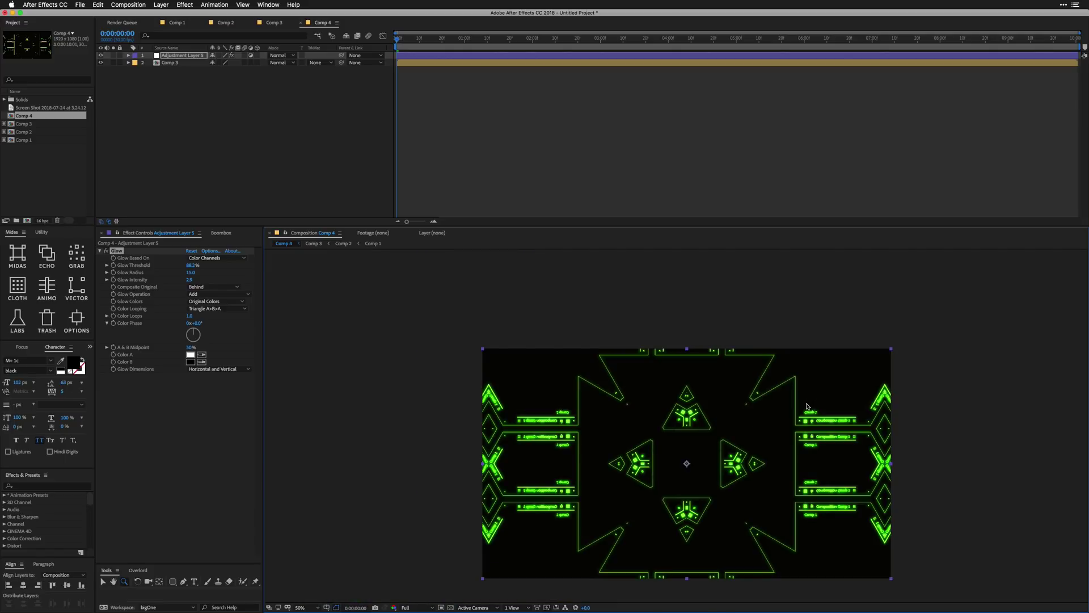
pyautogui.scroll(3, 808, 406)
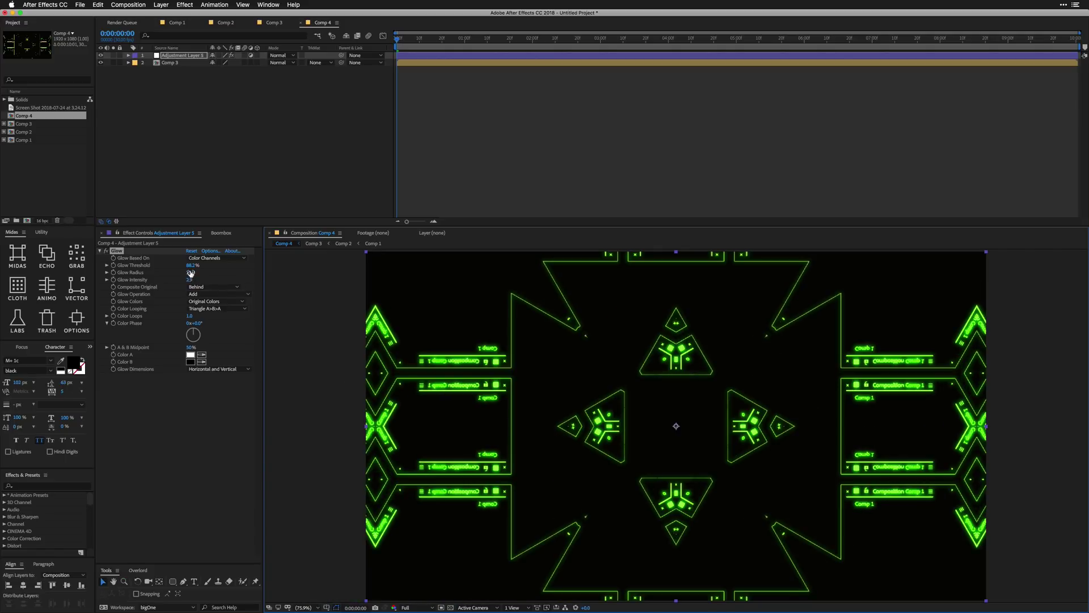
pyautogui.moveTo(189, 283); pyautogui.dragTo(376, 296)
pyautogui.press('space')
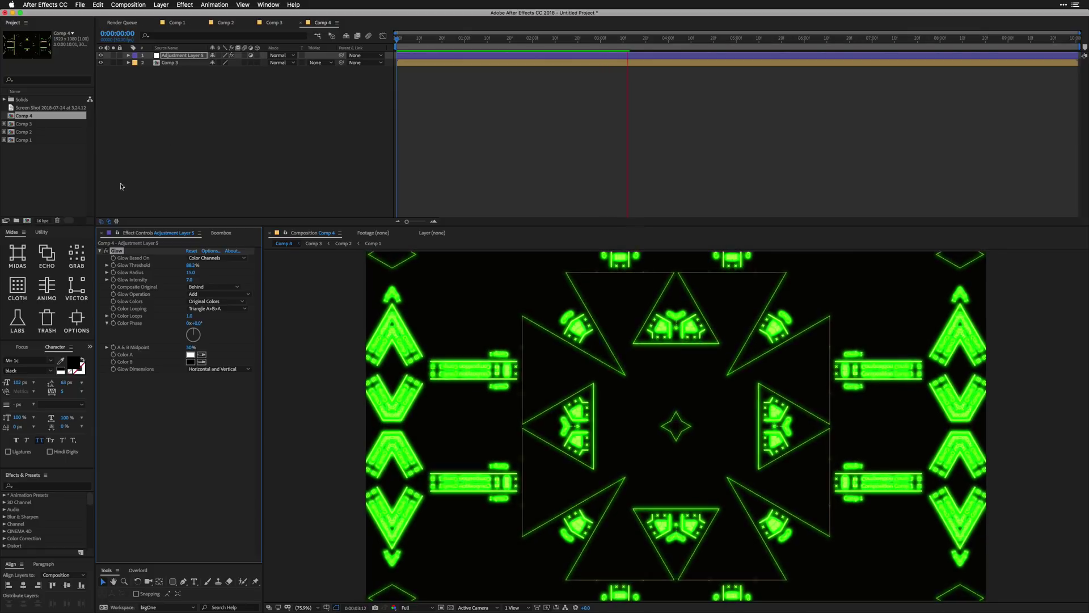
pyautogui.press('space')
# - Lower Glow Intensity to 3.6, preview again, scrub to about five seconds, and select both layers
pyautogui.moveTo(182, 282)
pyautogui.mouseDown()
pyautogui.moveTo(166, 286)
pyautogui.moveTo(204, 281)
pyautogui.mouseUp()
pyautogui.click(265, 149)
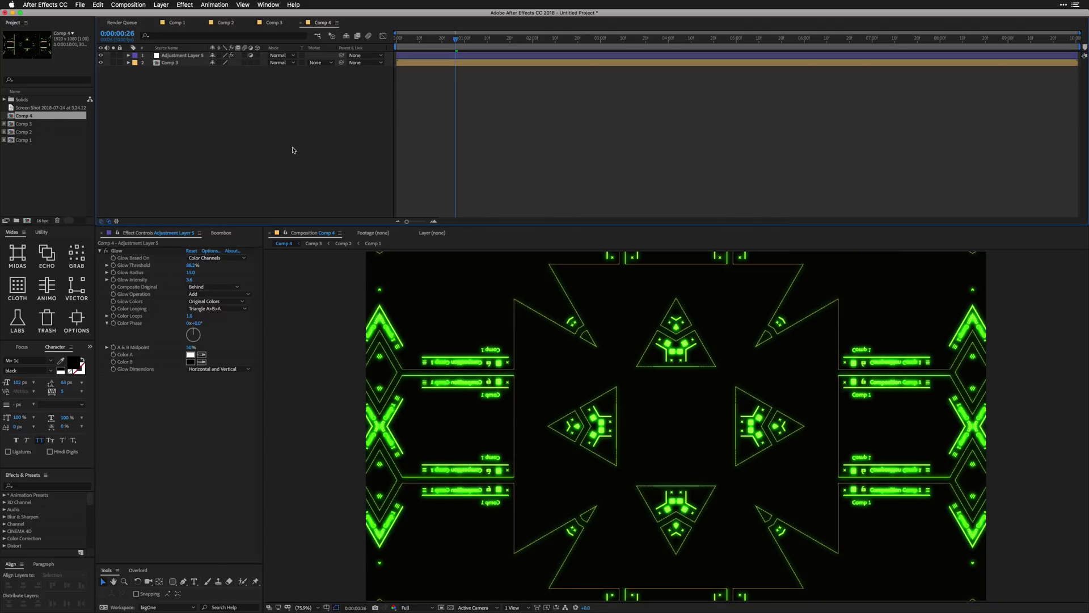
pyautogui.press('space')
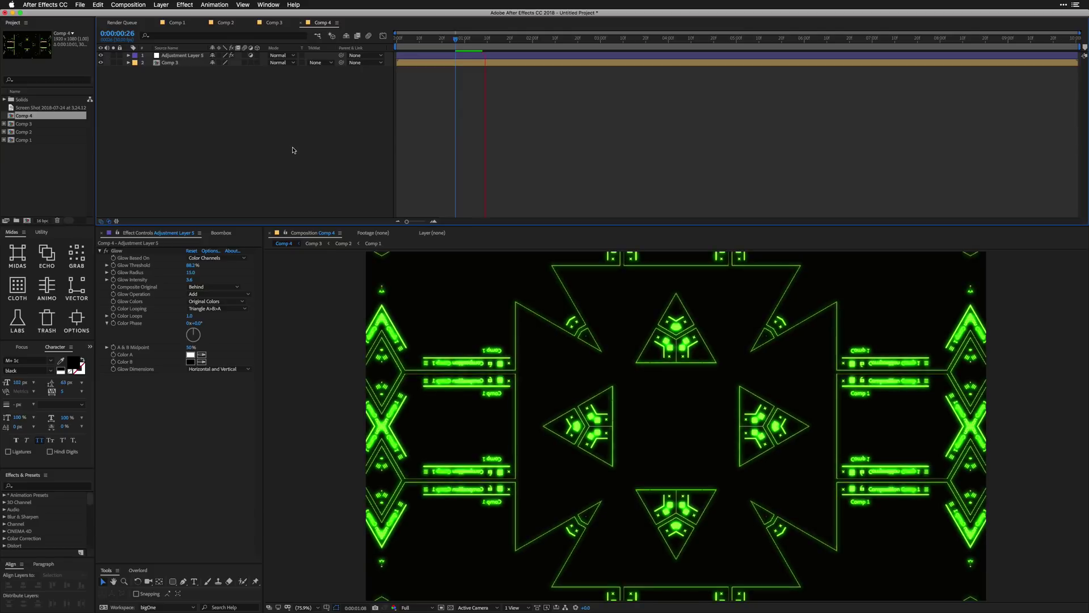
pyautogui.press('End')
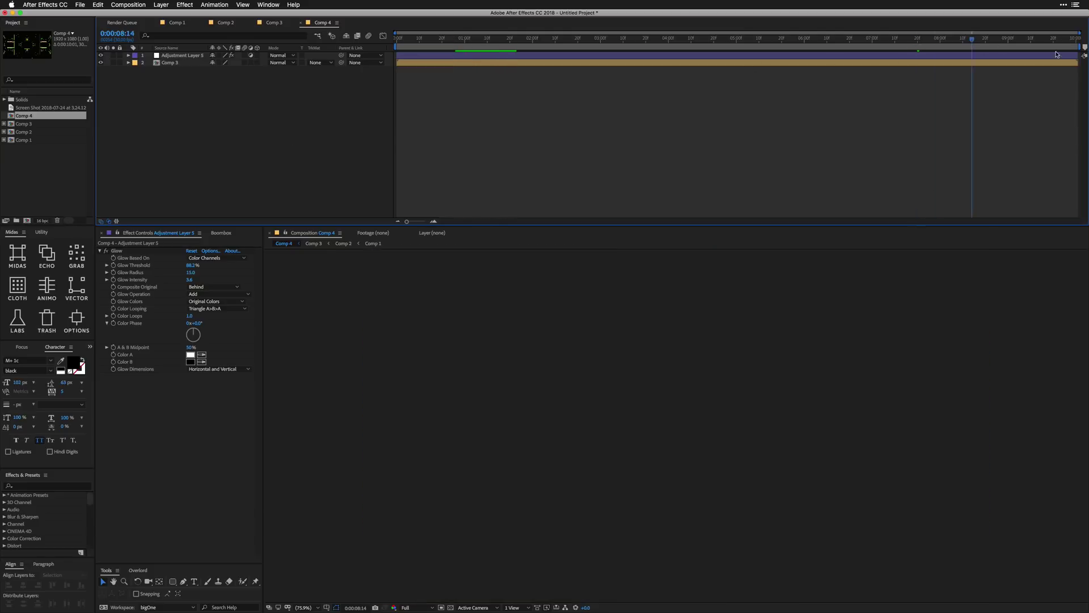
pyautogui.moveTo(1071, 56); pyautogui.dragTo(689, 86)
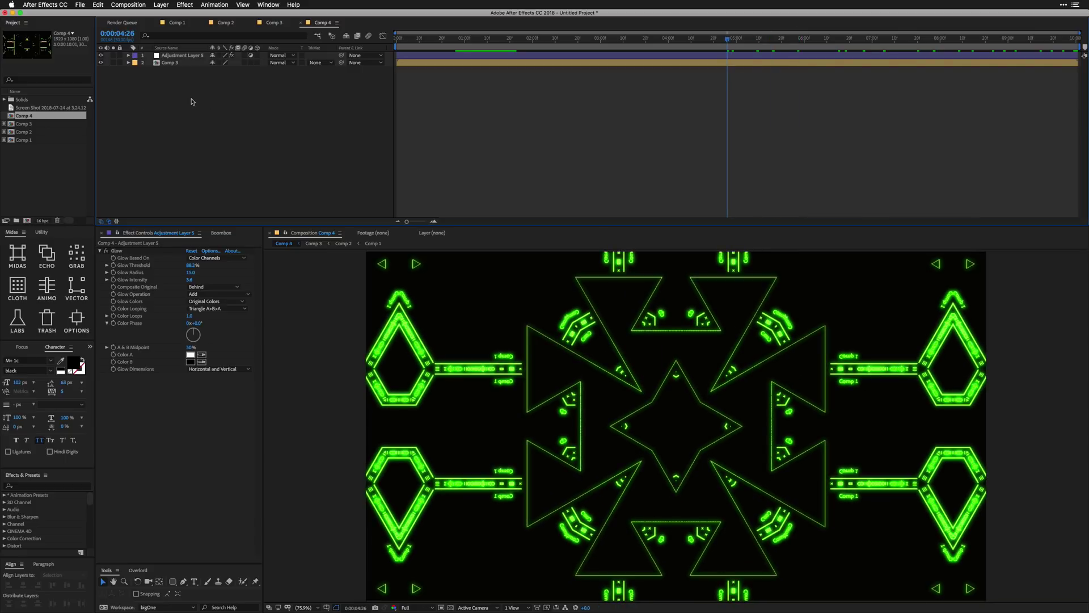
pyautogui.moveTo(191, 102); pyautogui.dragTo(163, 56)
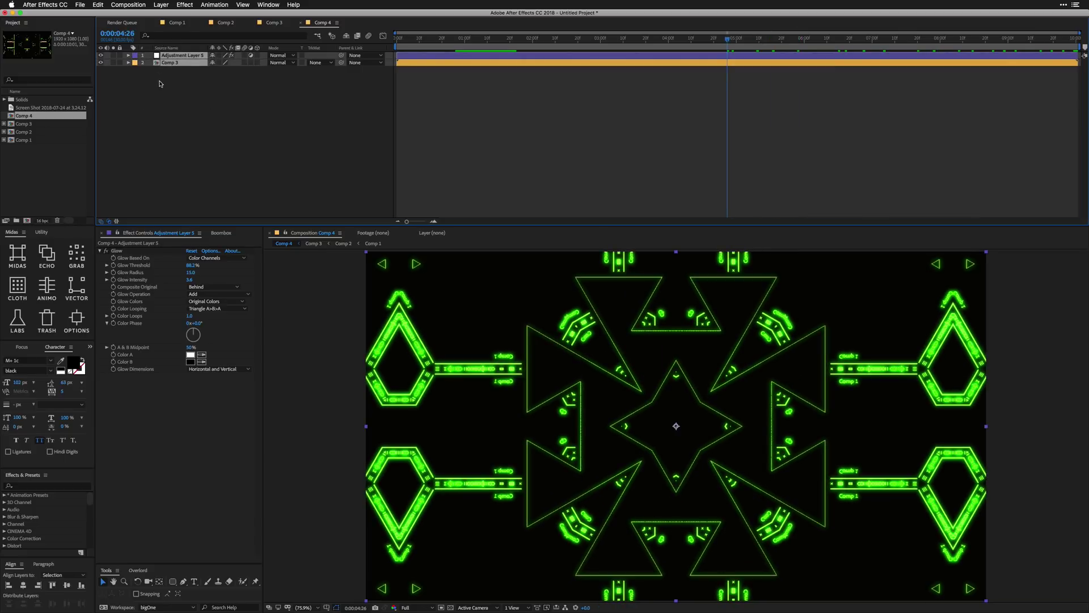
# - Precompose both layers into Pre-comp 1, make it 3D, and tilt X Rotation back about -36°
pyautogui.press('super+shift+c')
pyautogui.click(152, 142)
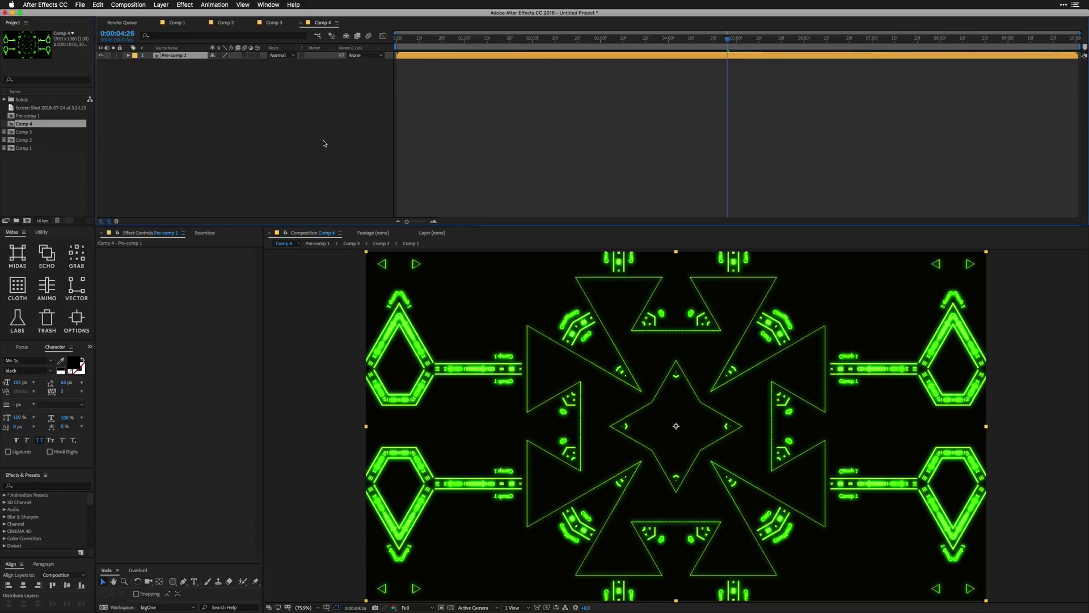
pyautogui.click(323, 143)
pyautogui.click(169, 55)
pyautogui.click(258, 56)
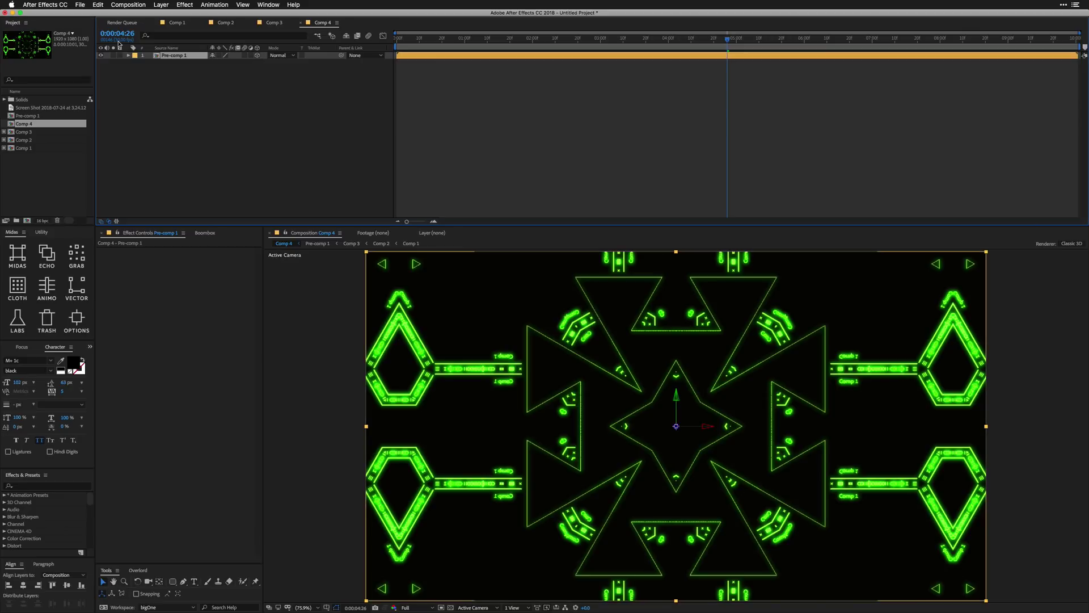
pyautogui.press('r')
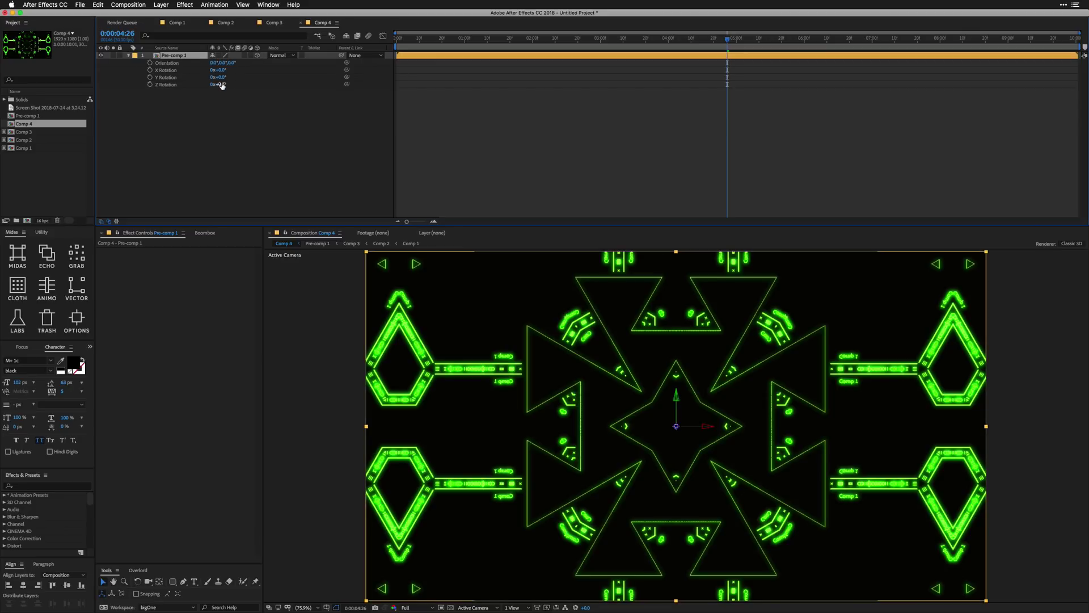
pyautogui.moveTo(219, 77)
pyautogui.mouseDown()
pyautogui.moveTo(266, 77)
pyautogui.moveTo(210, 76)
pyautogui.moveTo(226, 70)
pyautogui.mouseUp()
pyautogui.hotkey('ctrl', 'z')
# - Ease the X Rotation tilt to -30° and add a new camera with default settings
pyautogui.click(195, 126)
pyautogui.rightClick(195, 125)
pyautogui.moveTo(272, 130)
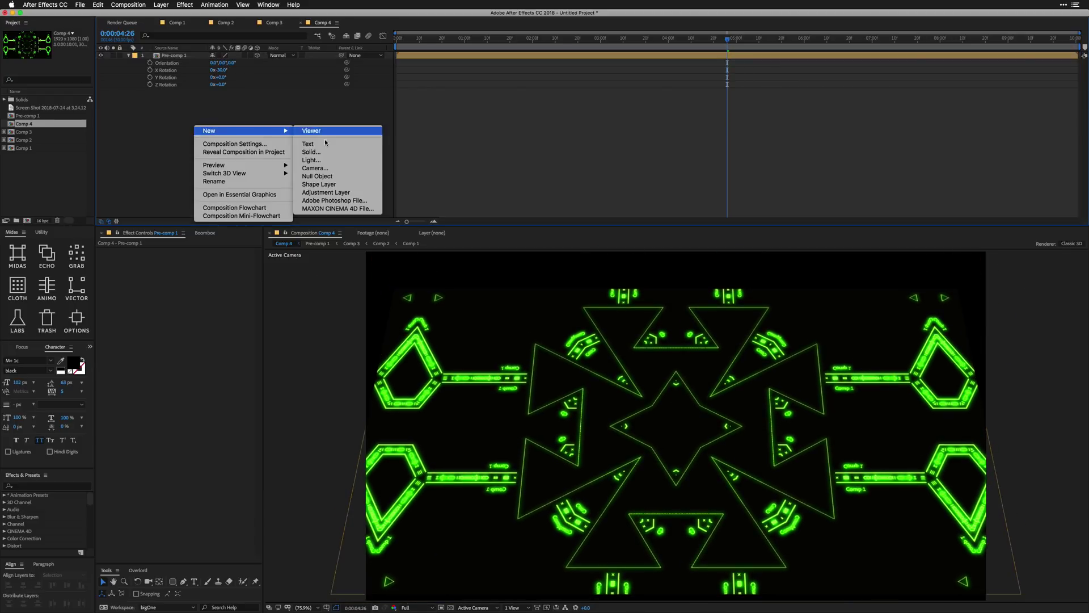
pyautogui.click(326, 168)
pyautogui.press('Return')
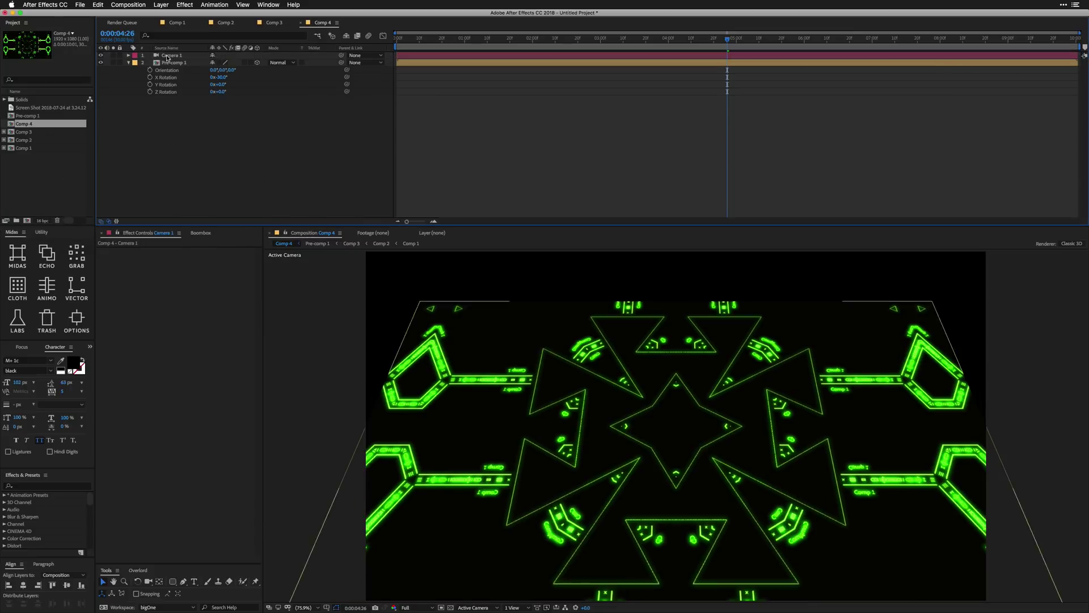
# - Turn on Camera 1's Depth of Field, raise the Aperture, and push Focus Distance back
pyautogui.click(128, 55)
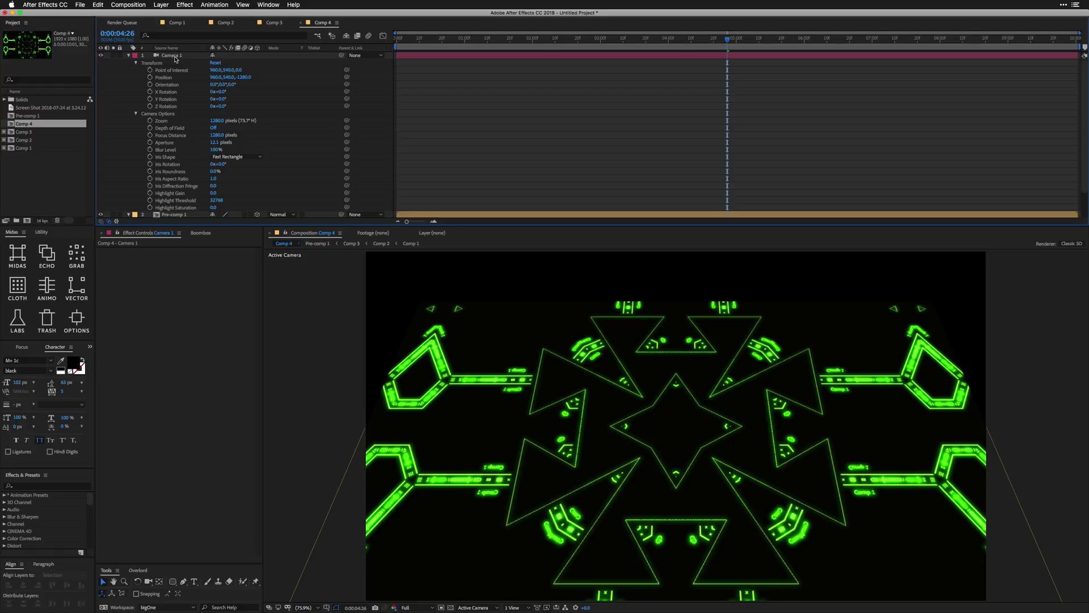
pyautogui.click(174, 56)
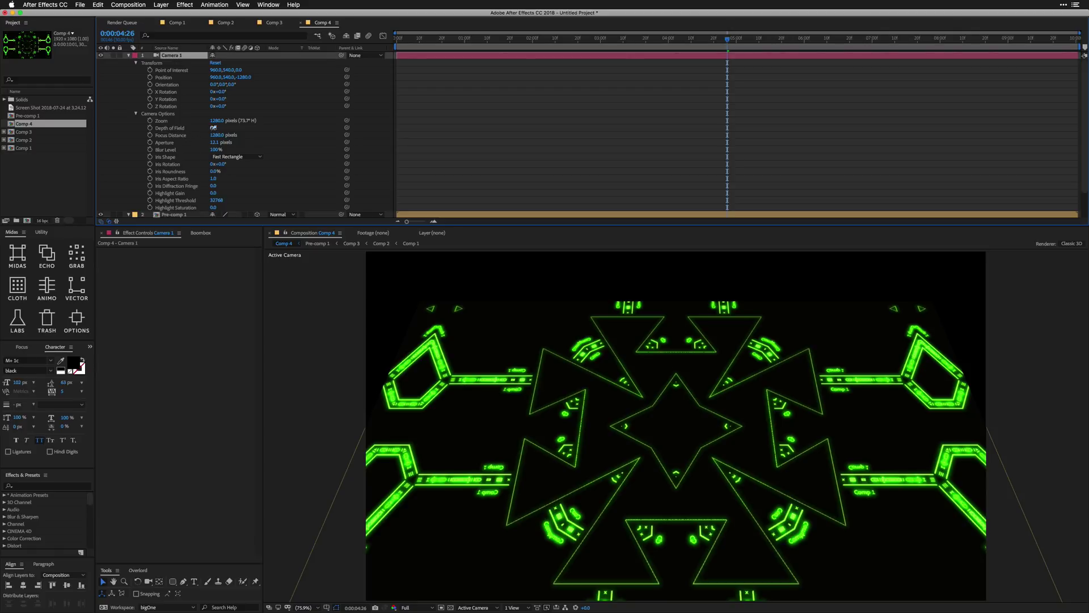
pyautogui.click(213, 128)
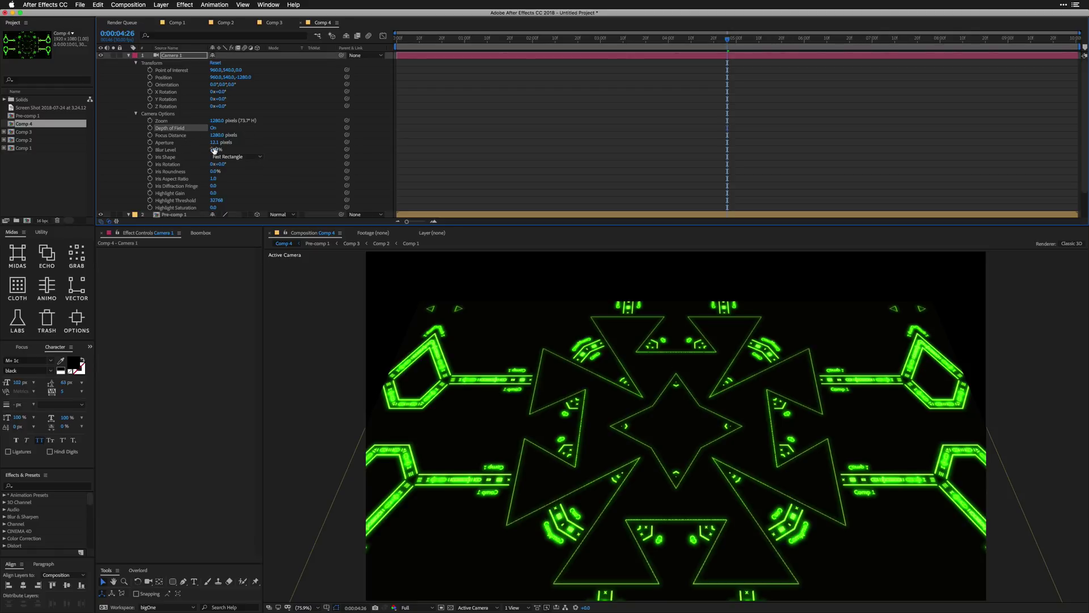
pyautogui.moveTo(214, 143); pyautogui.dragTo(759, 146)
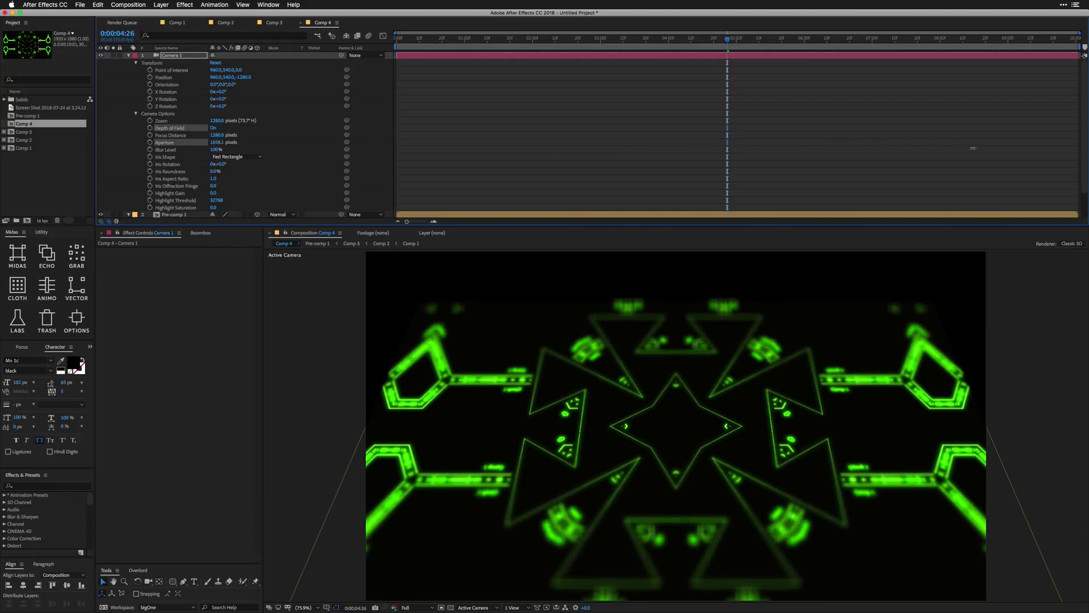
pyautogui.moveTo(973, 148); pyautogui.dragTo(566, 156)
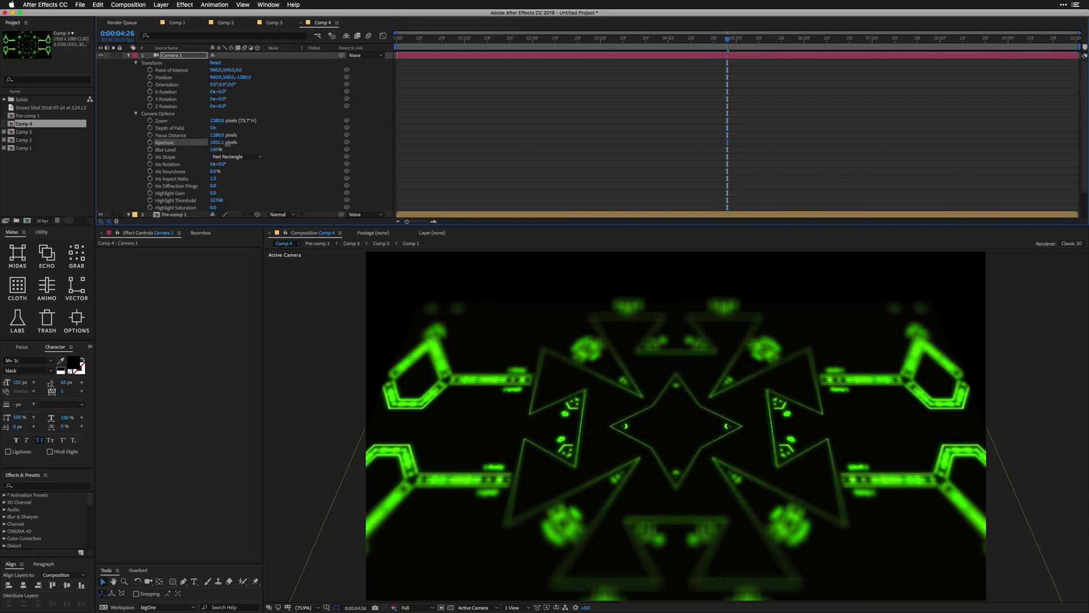
pyautogui.moveTo(227, 144); pyautogui.dragTo(271, 149)
pyautogui.click(253, 157)
pyautogui.click(249, 142)
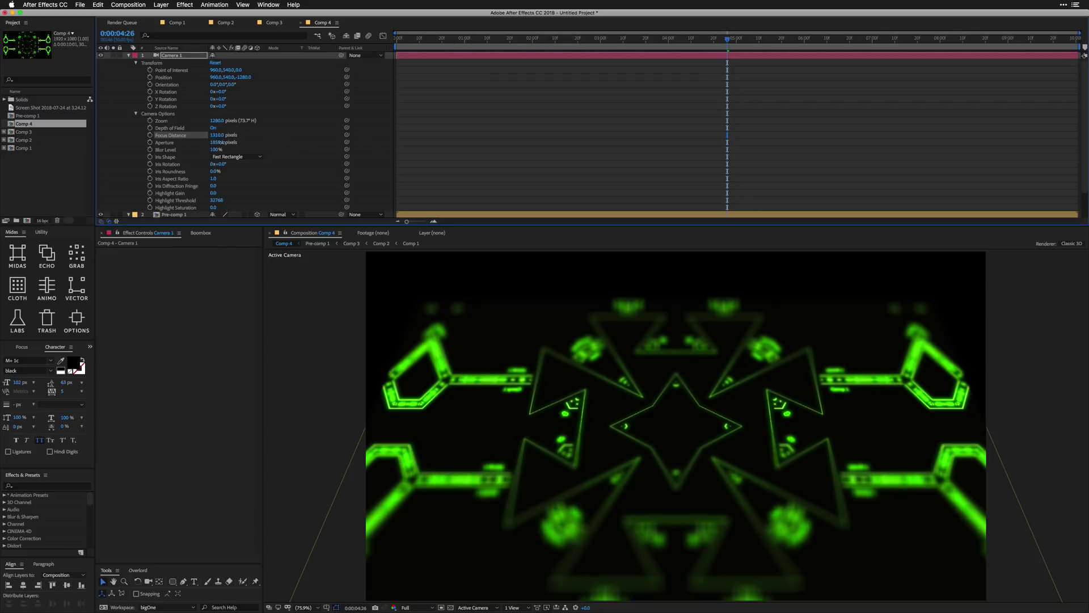
pyautogui.click(184, 144)
# - Reset the Aperture to 200, raise it to about 1139 pixels, and choose a Hexagon iris
pyautogui.moveTo(184, 147); pyautogui.dragTo(152, 146)
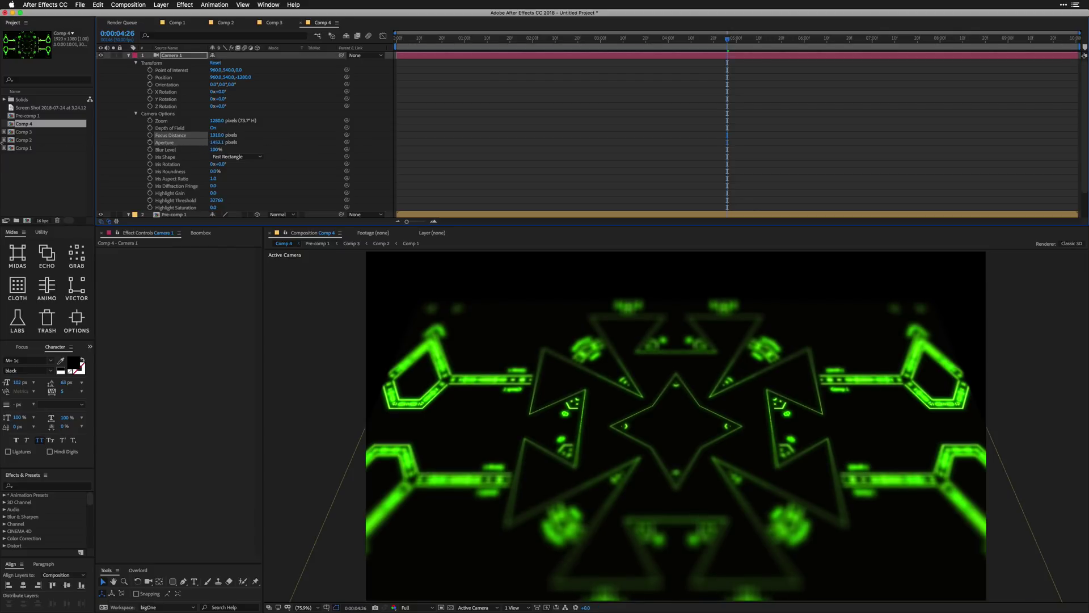
pyautogui.click(209, 145)
pyautogui.press('Return')
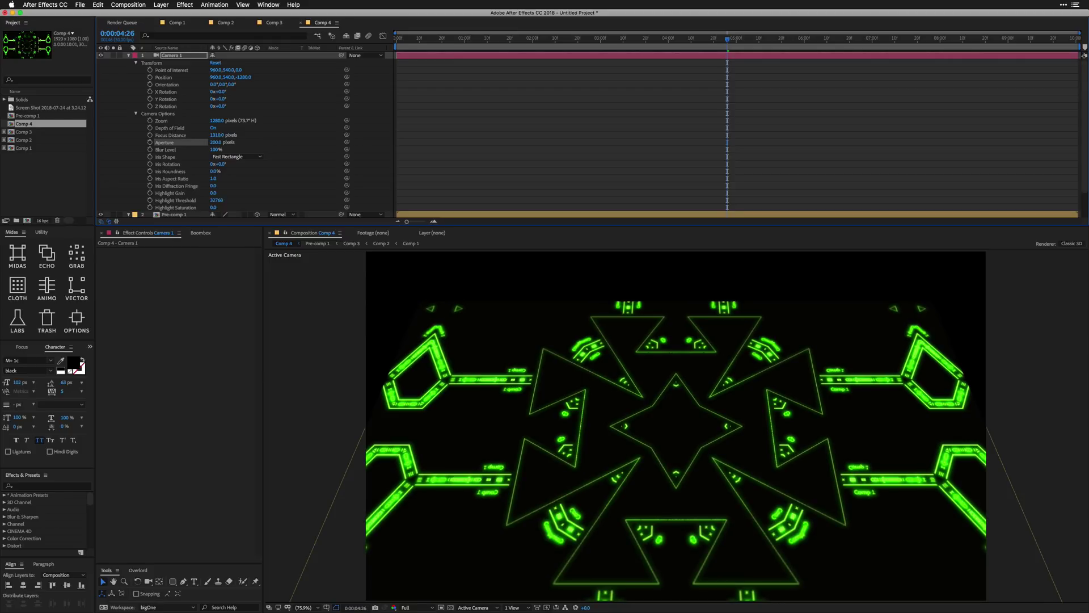
pyautogui.moveTo(216, 143); pyautogui.dragTo(294, 145)
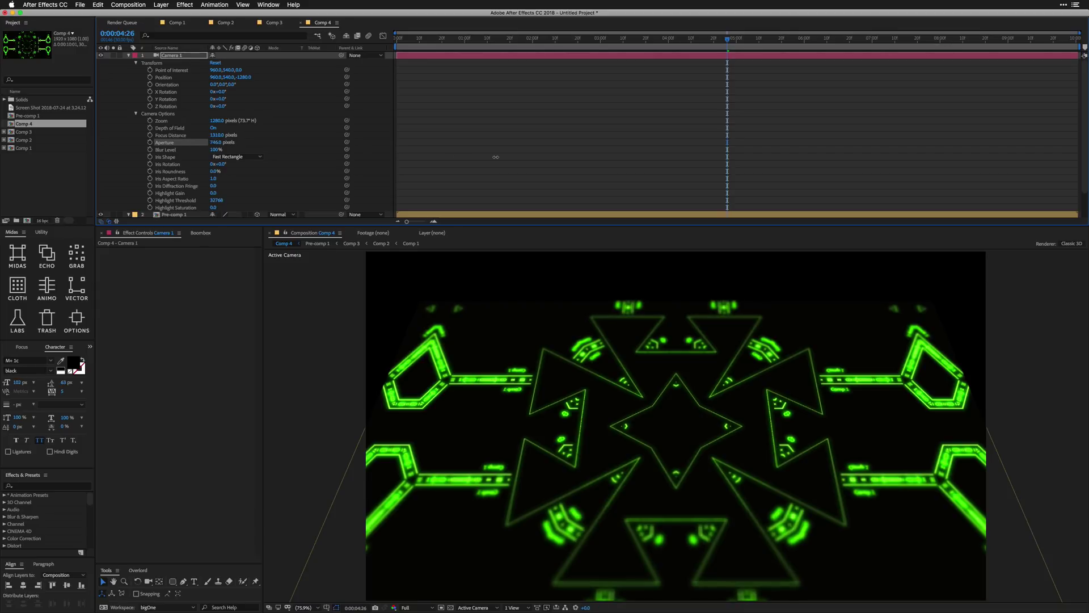
pyautogui.moveTo(496, 157); pyautogui.dragTo(649, 174)
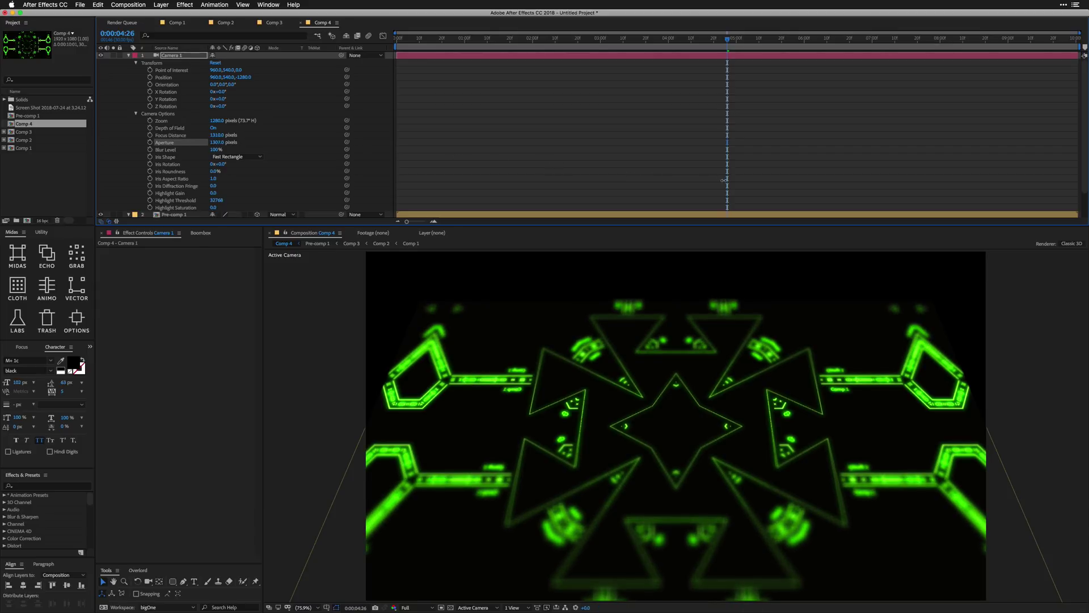
pyautogui.click(227, 157)
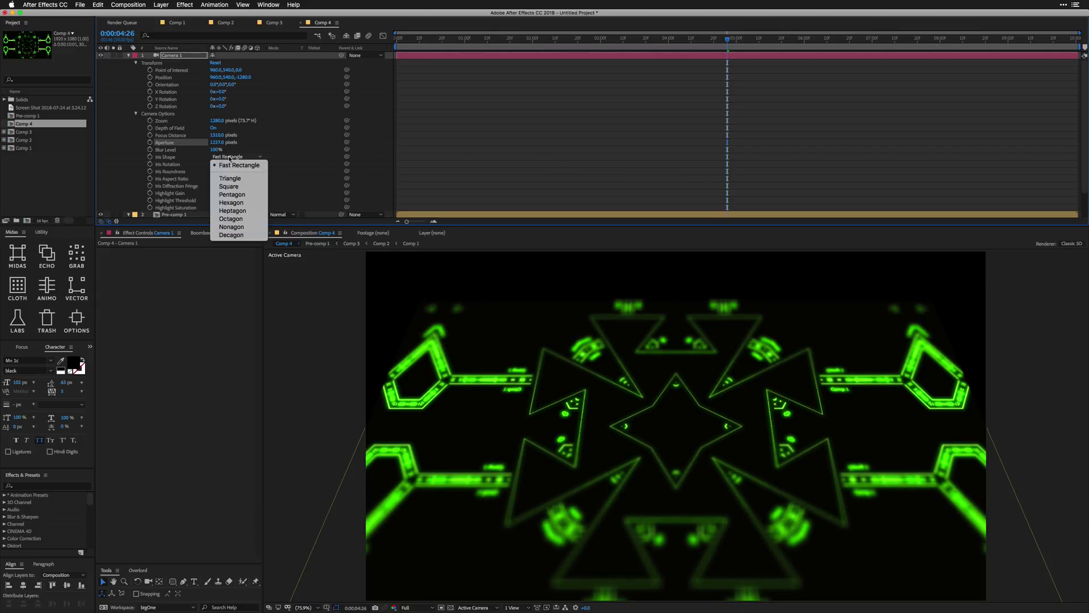
pyautogui.click(237, 203)
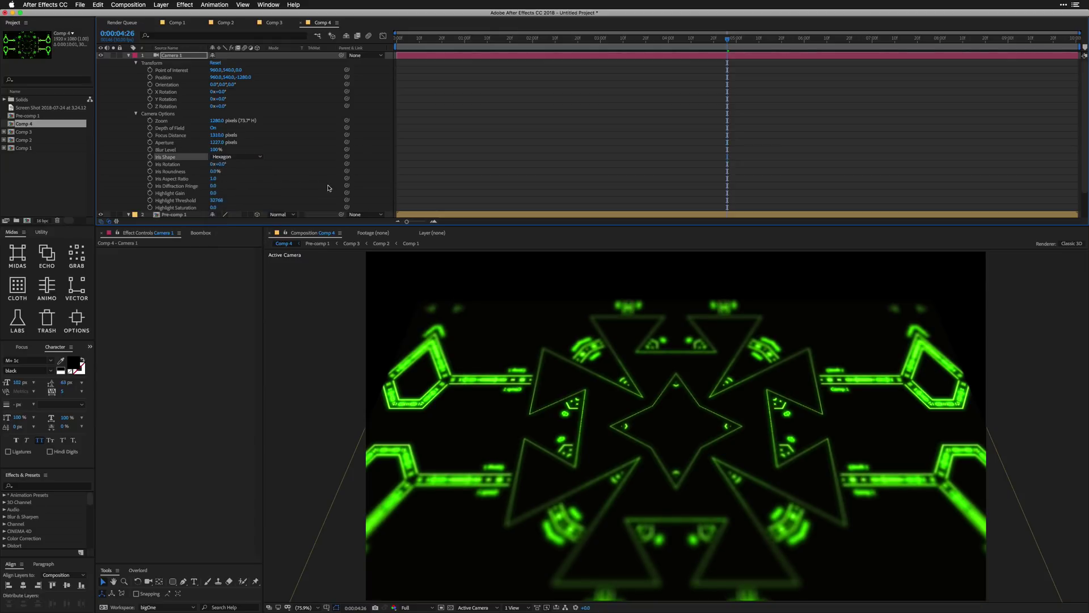
pyautogui.click(643, 498)
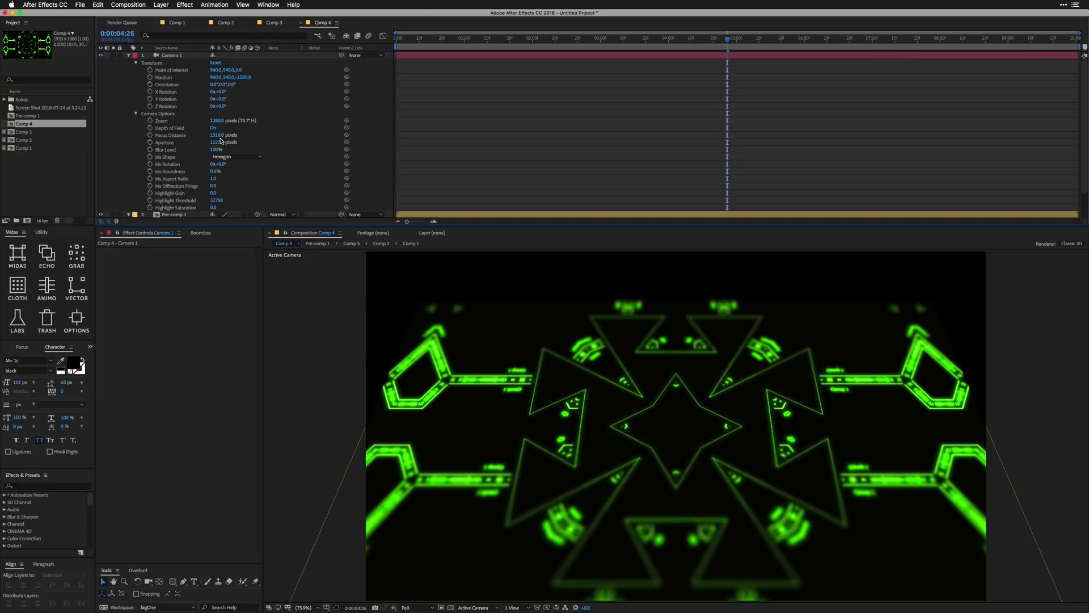
# - Revert a trial focus change, raise Camera 1 Zoom toward 1860 pixels, and reduce Pre-comp 1's X tilt
pyautogui.moveTo(218, 140); pyautogui.dragTo(272, 138)
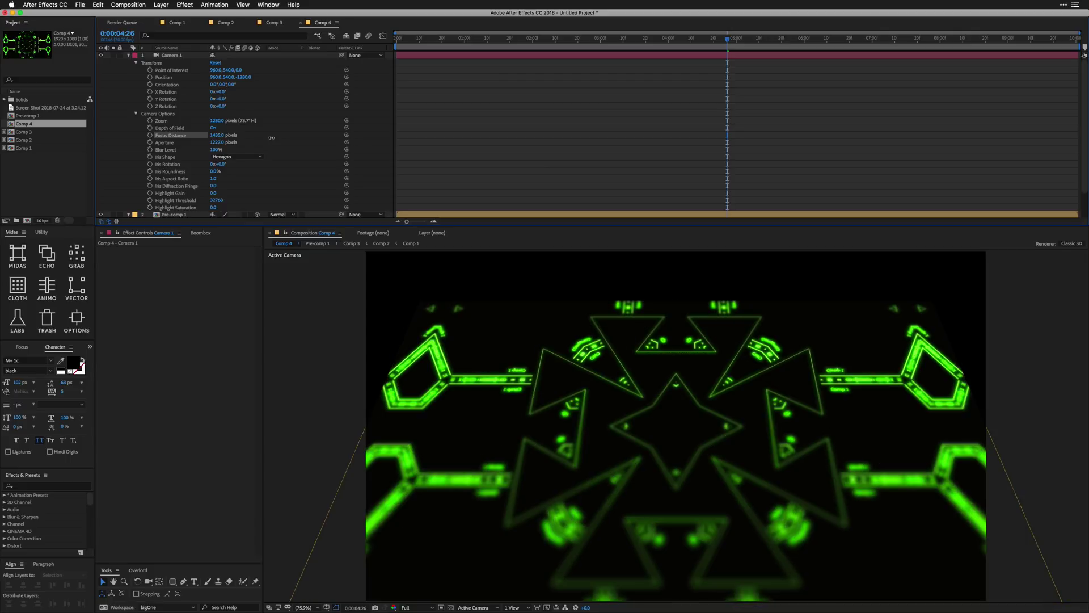
pyautogui.hotkey('ctrl', 'z')
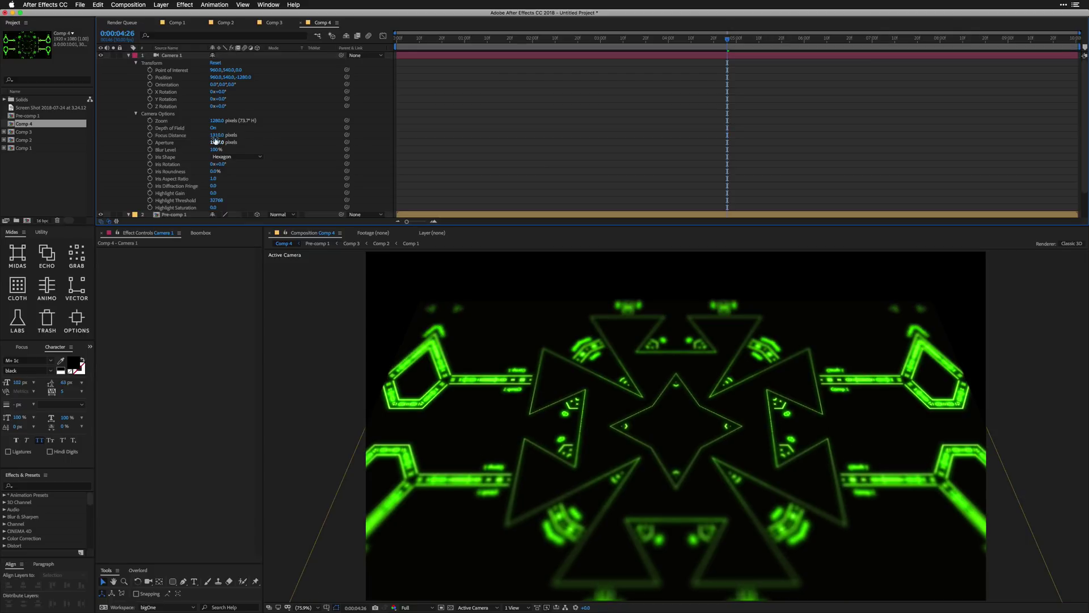
pyautogui.moveTo(228, 121); pyautogui.dragTo(232, 84)
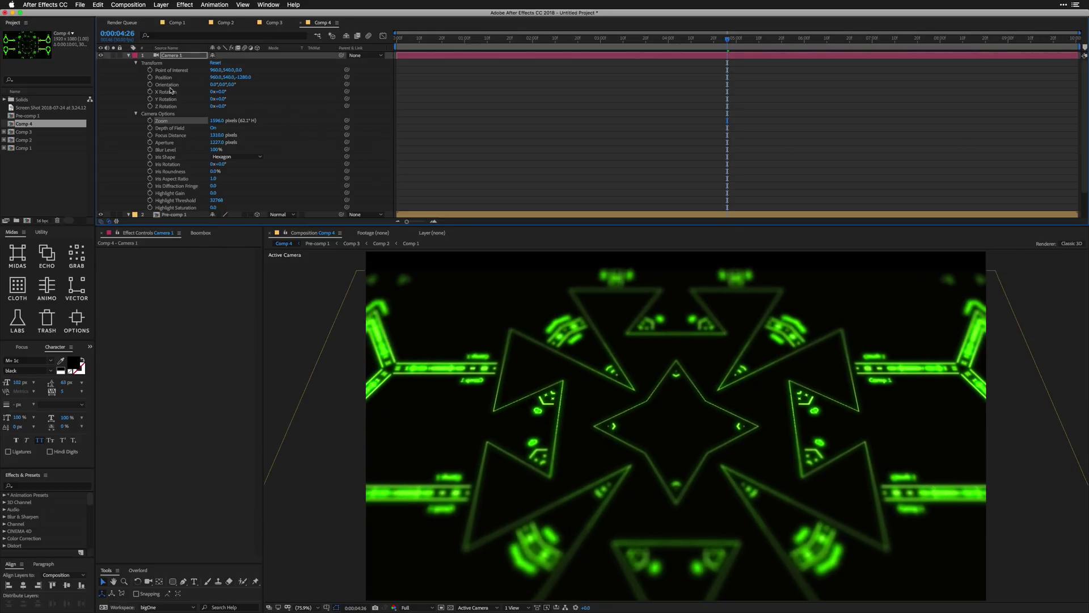
pyautogui.scroll(-3, 208, 194)
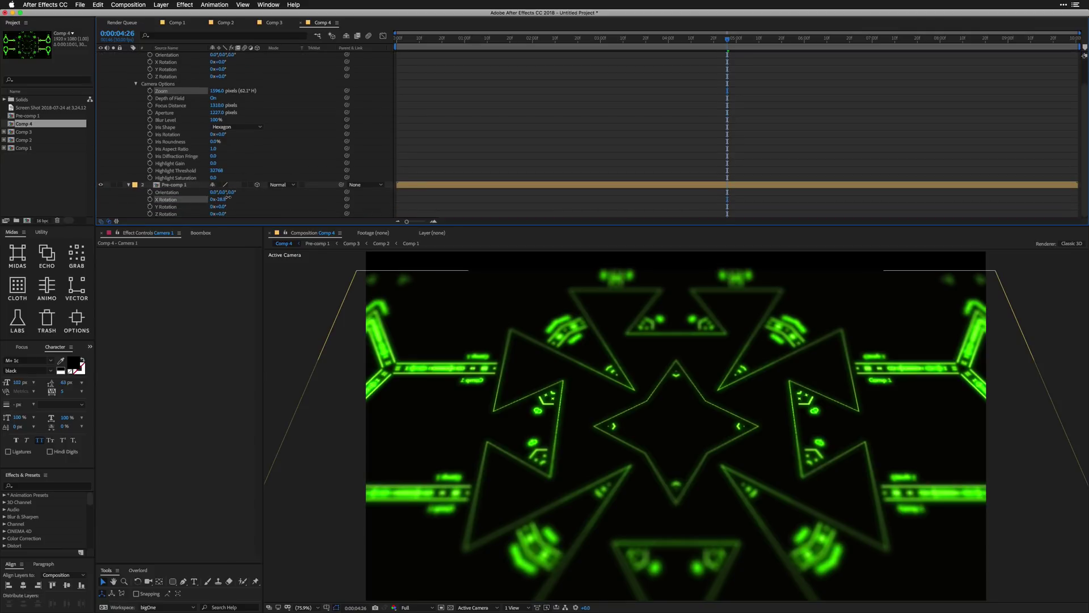
pyautogui.moveTo(227, 198)
pyautogui.mouseDown()
pyautogui.moveTo(265, 197)
pyautogui.moveTo(227, 197)
pyautogui.mouseUp()
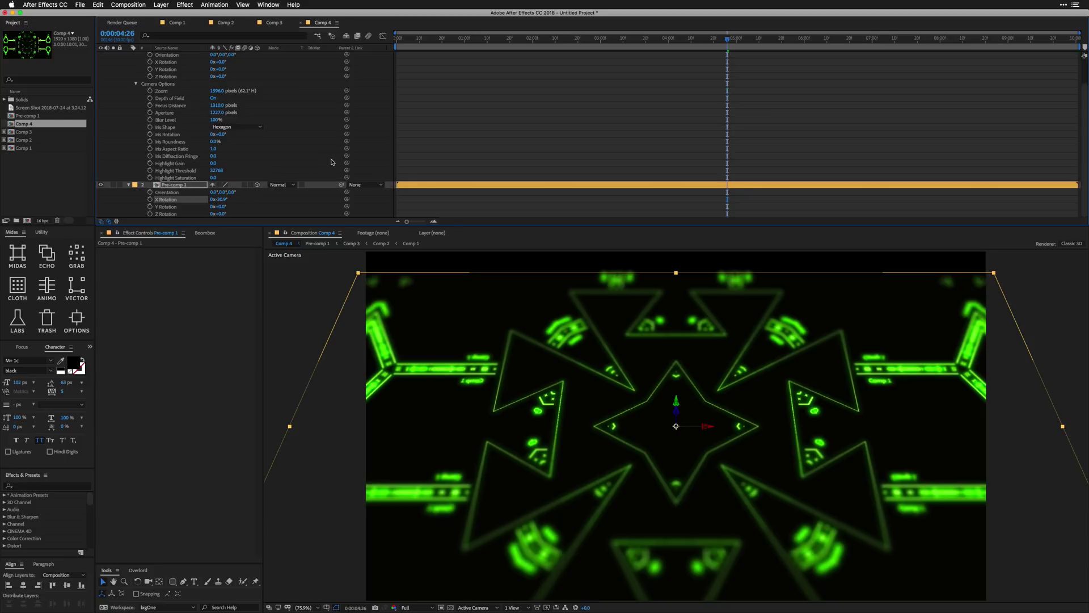
pyautogui.moveTo(224, 91); pyautogui.dragTo(323, 94)
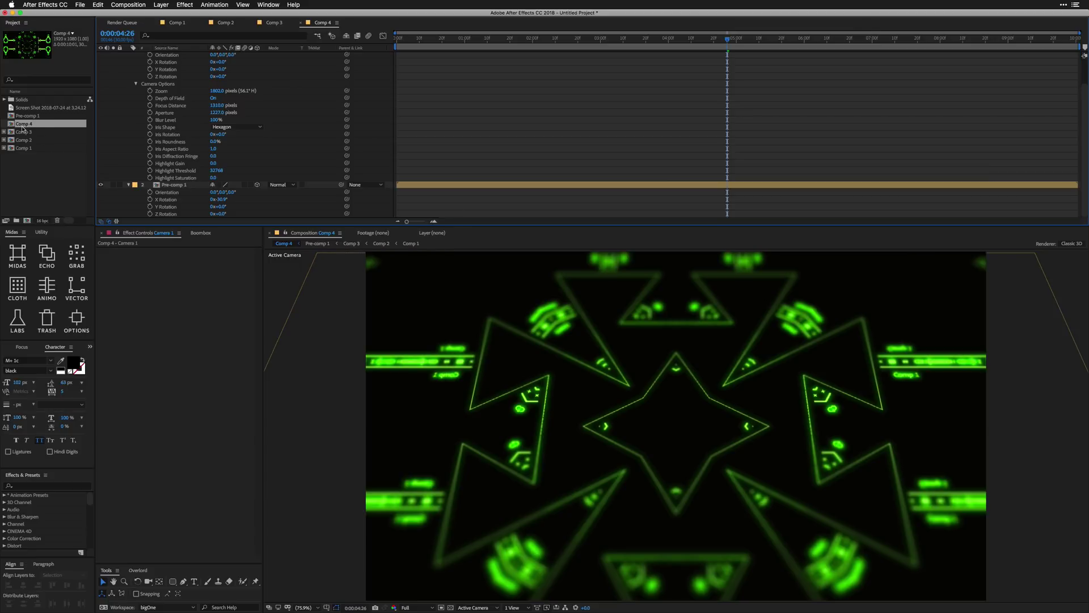
pyautogui.click(23, 128)
# - Nest Comp 4 in a new composition sized square at 1080×1080
pyautogui.moveTo(27, 222); pyautogui.dragTo(27, 222)
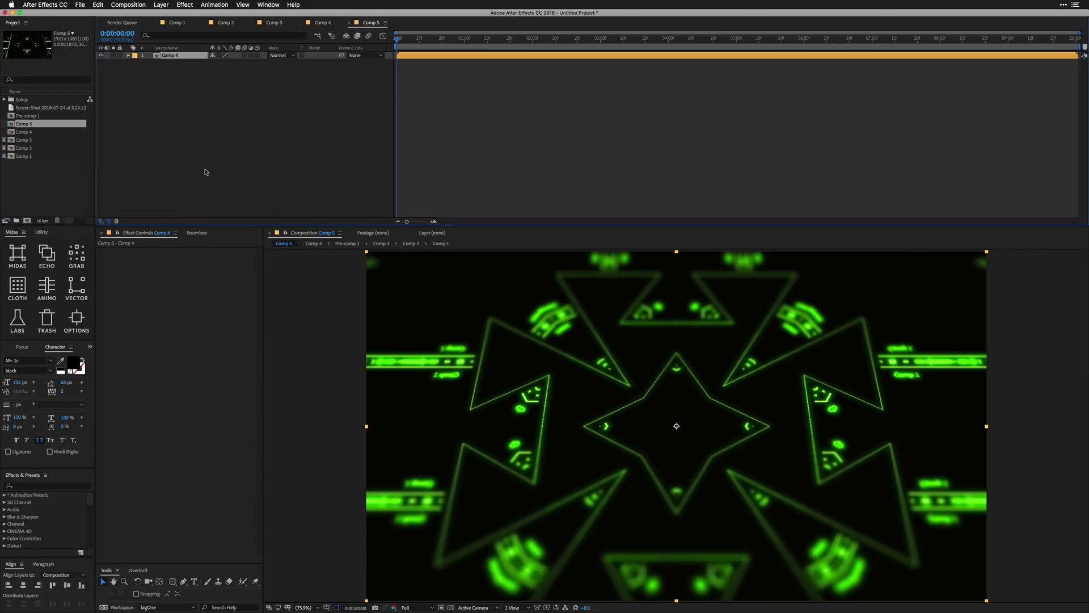
pyautogui.press('super+k')
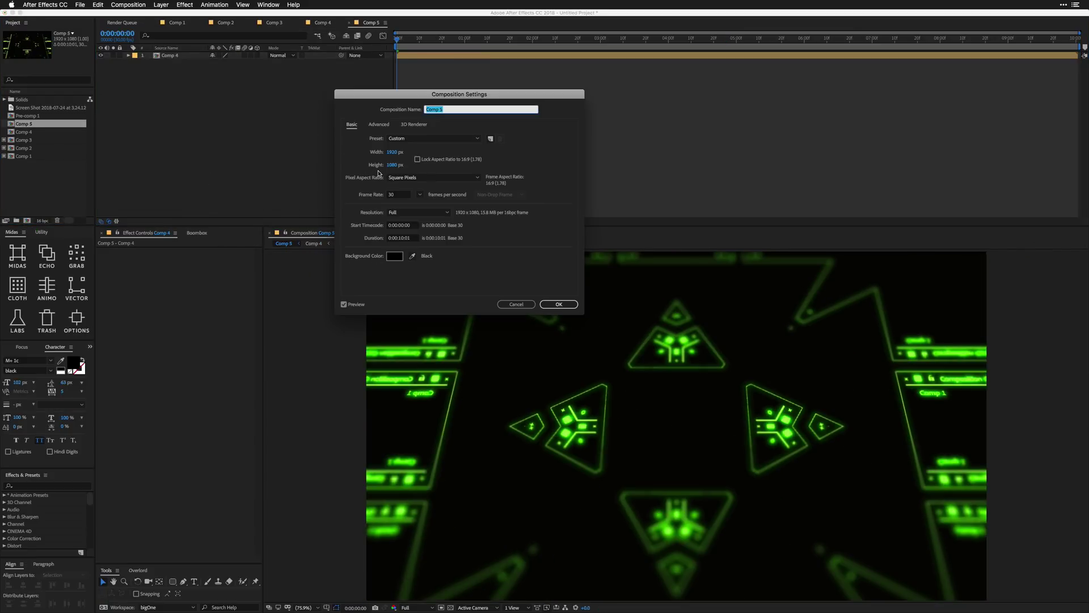
pyautogui.click(394, 165)
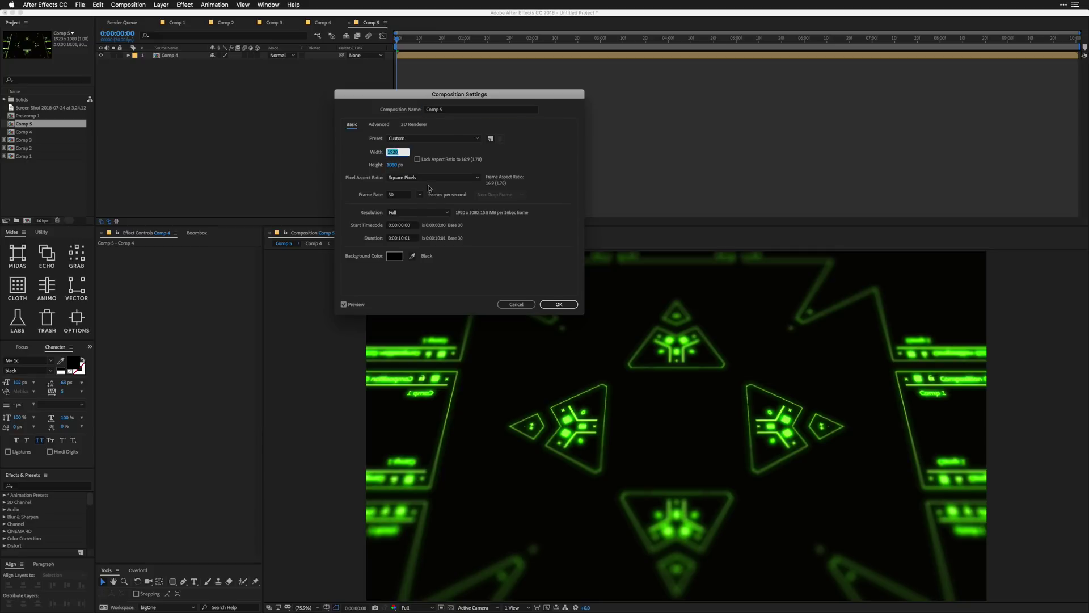
pyautogui.click(558, 304)
# - Scale the Comp 4 layer up to about 110.7%, nudge it upward, and preview
pyautogui.scroll(-2, 607, 394)
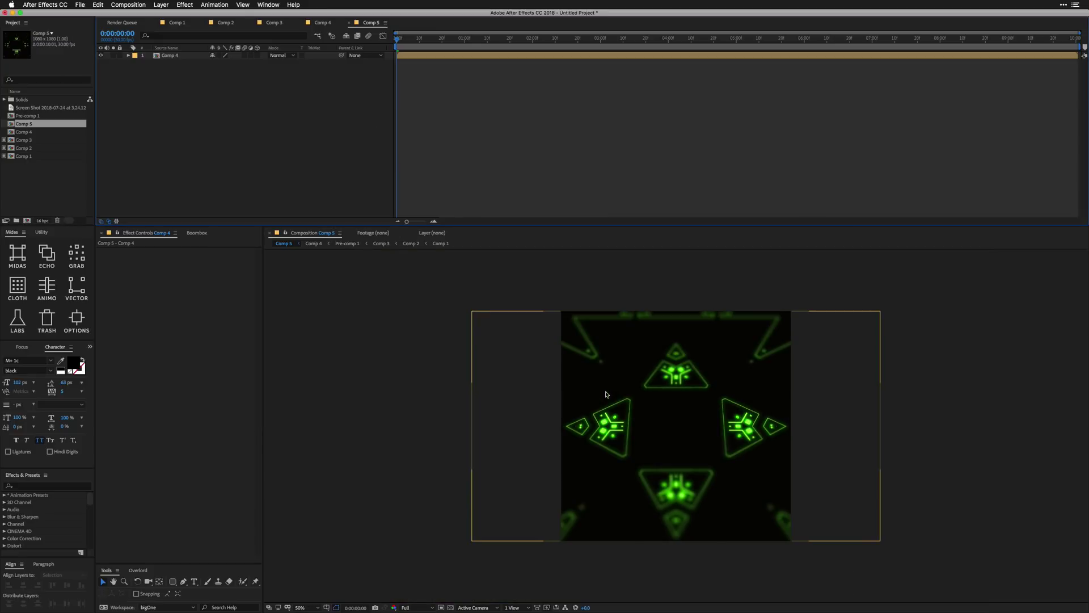
pyautogui.click(193, 57)
pyautogui.press('s')
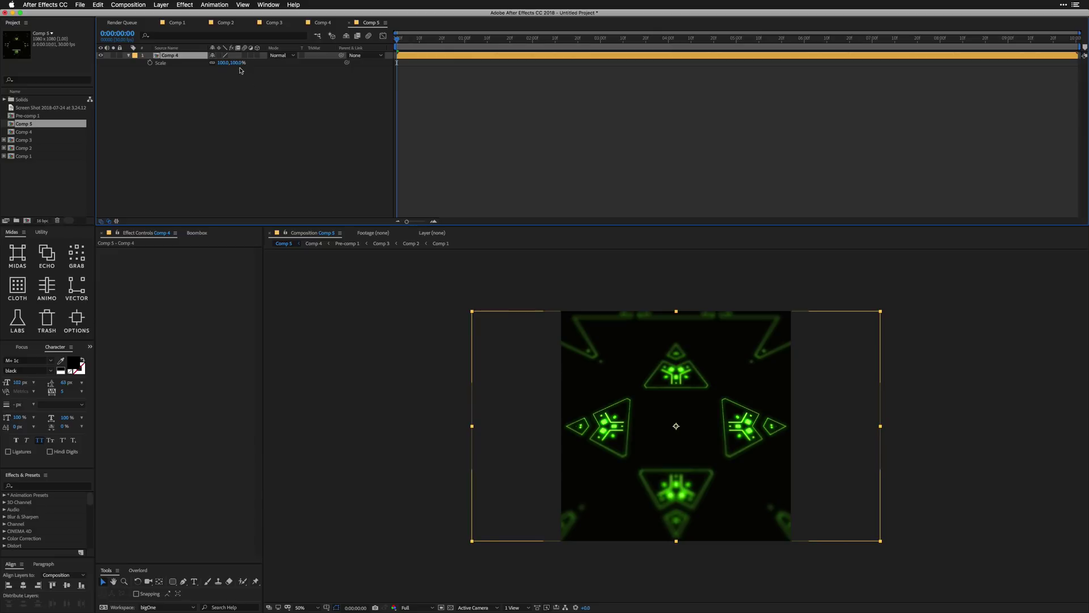
pyautogui.moveTo(235, 63); pyautogui.dragTo(236, 97)
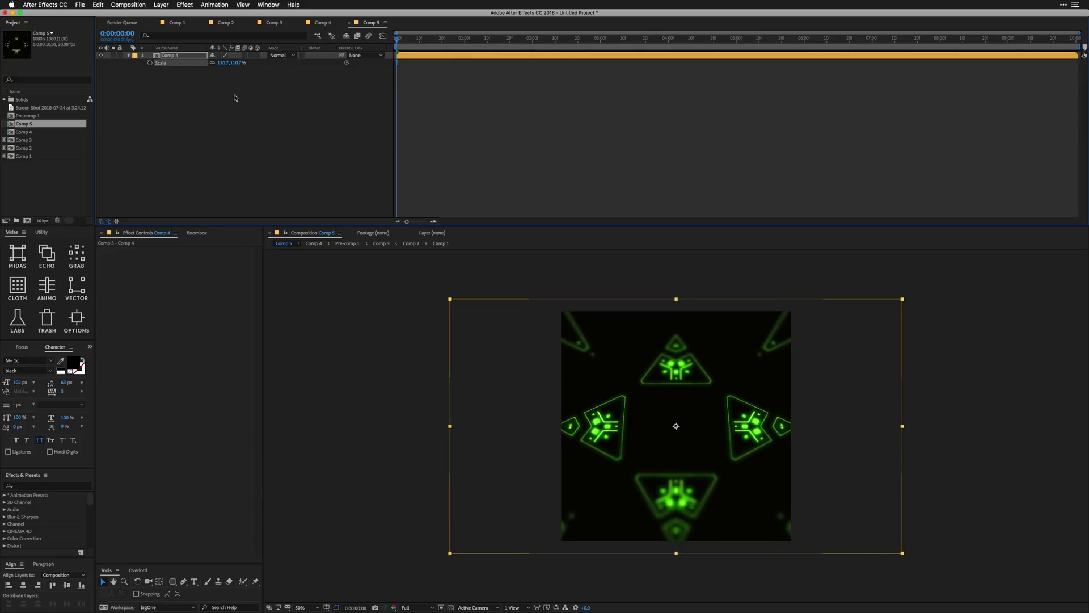
pyautogui.hotkey('shift', 'Up')
pyautogui.hotkey('shift', 'Up')
pyautogui.hotkey('shift', 'Up')
pyautogui.click(235, 97)
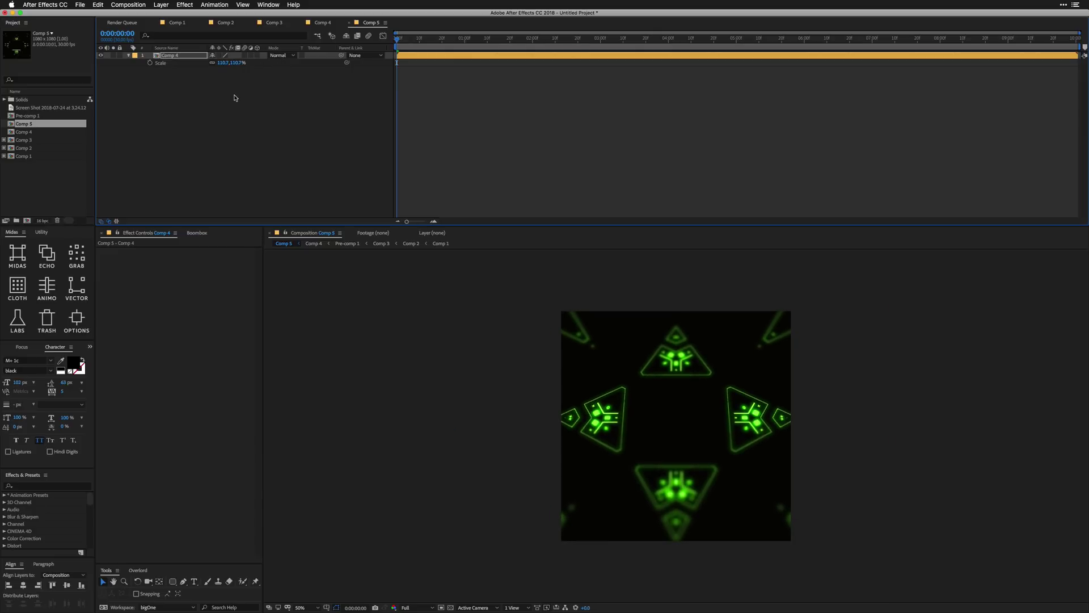
pyautogui.click(54, 119)
pyautogui.press('space')
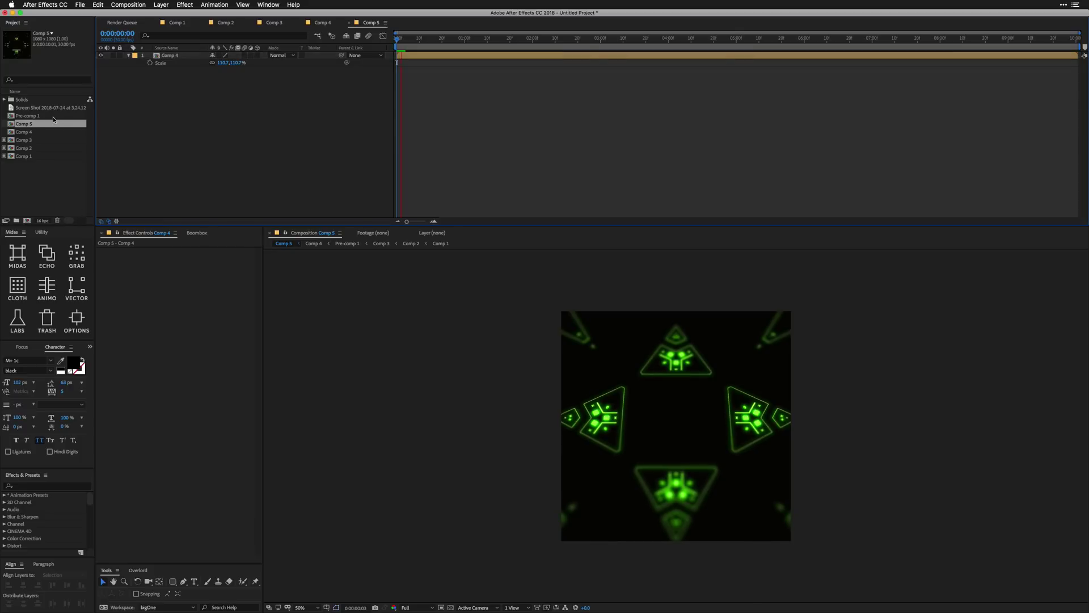
# - Render a Comp 5 movie proxy with Best Settings, then nest Comp 5 in new Comp 6
pyautogui.click(31, 124)
pyautogui.rightClick(29, 126)
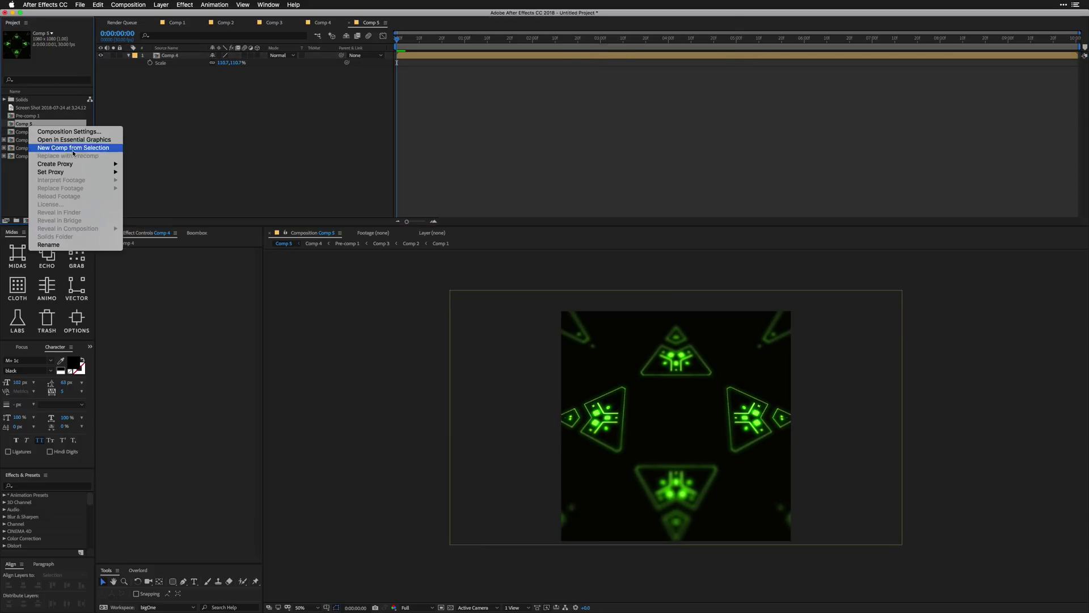
pyautogui.moveTo(85, 164)
pyautogui.click(140, 172)
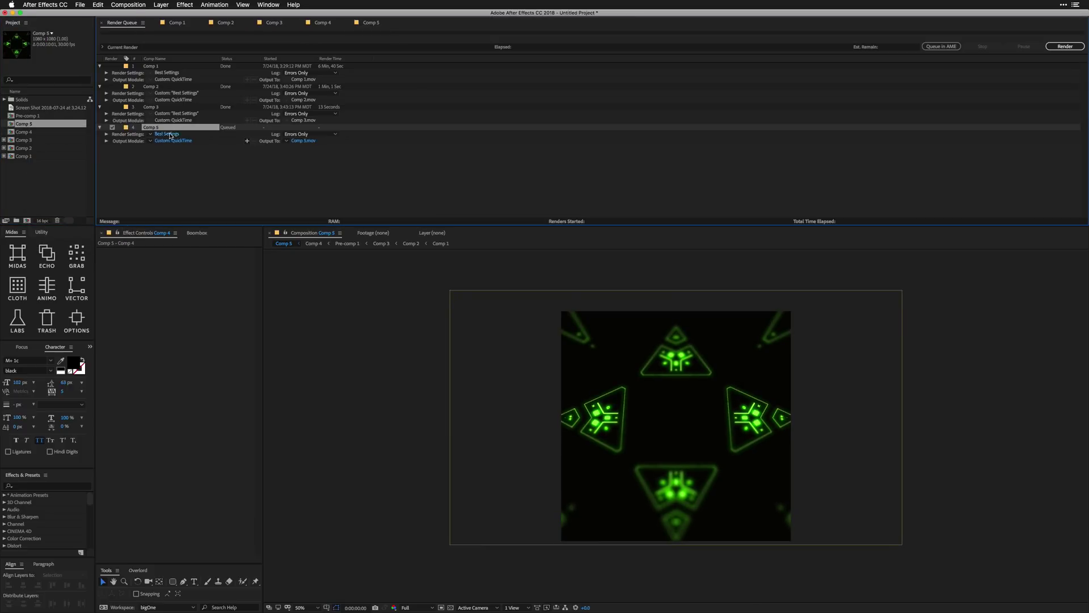
pyautogui.click(170, 135)
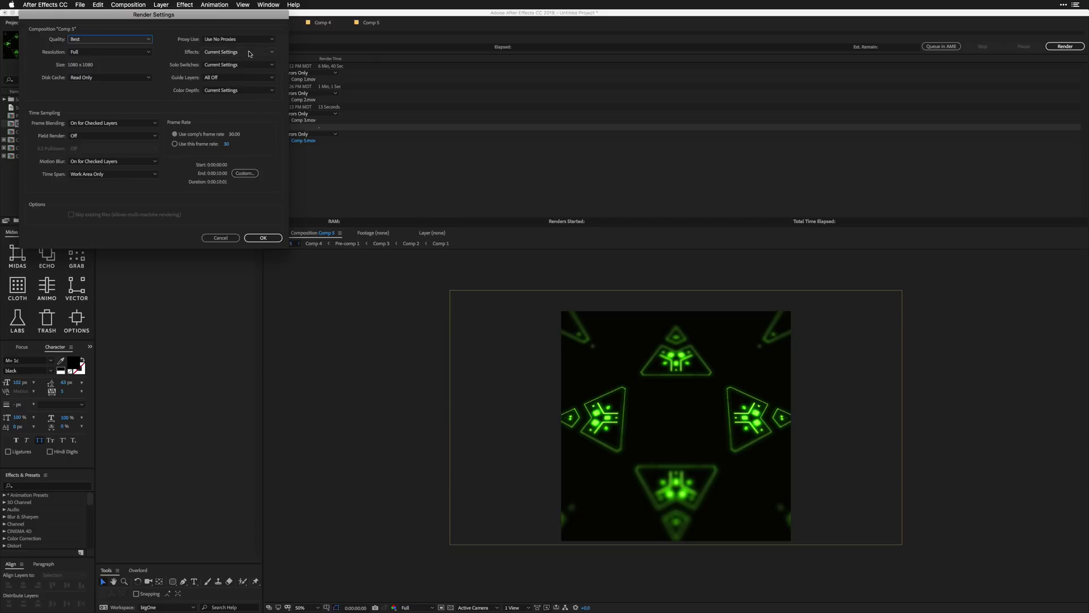
pyautogui.click(265, 238)
pyautogui.click(1061, 47)
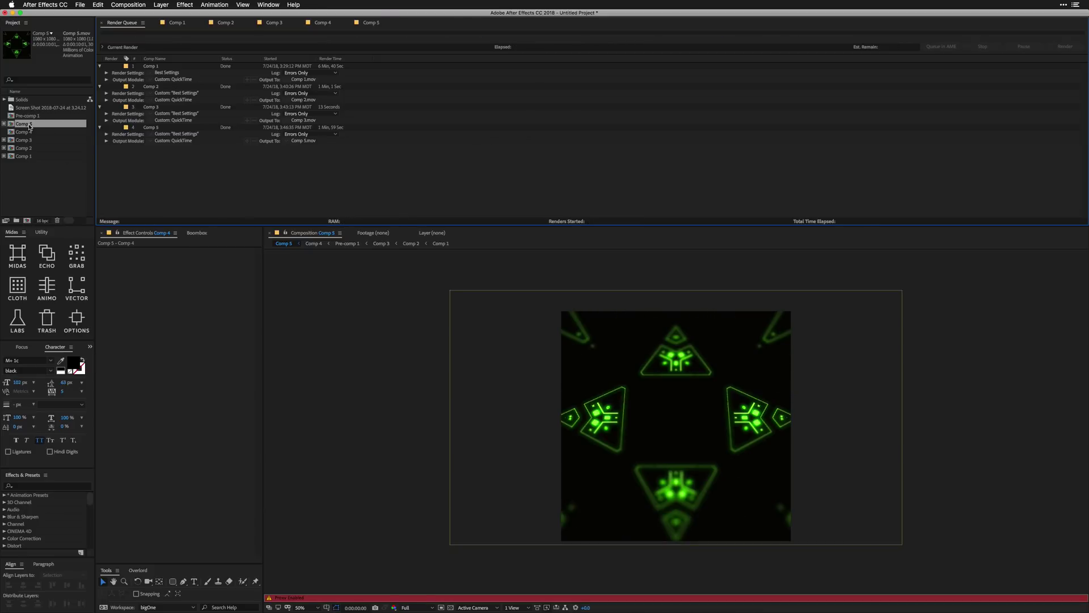
pyautogui.moveTo(29, 125); pyautogui.dragTo(27, 221)
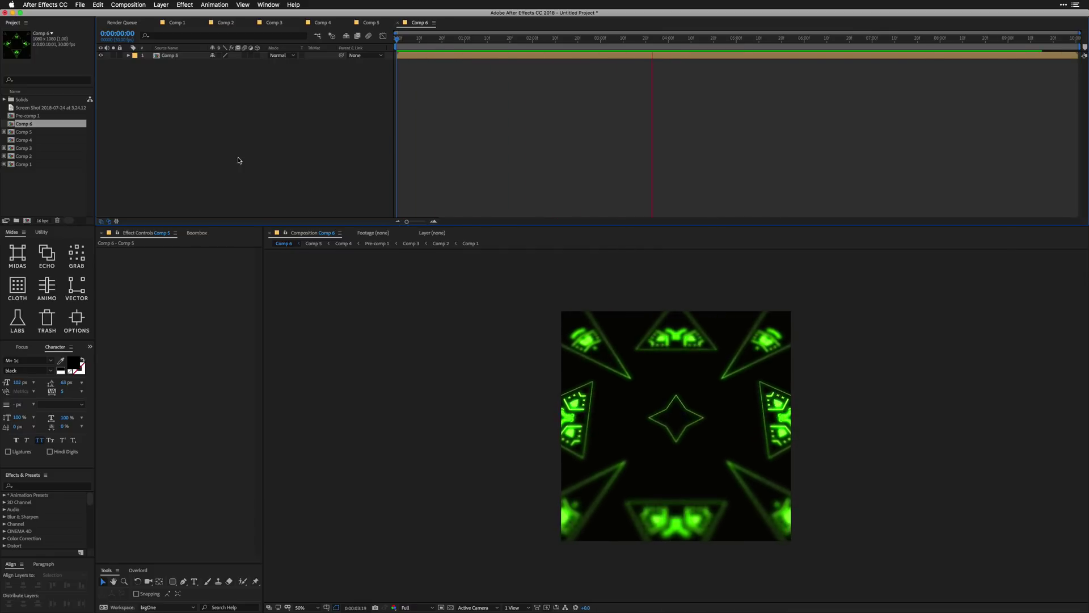
# - Bring the cyan kaleidoscope movie window forward and rewind it to the start
pyautogui.hotkey('ctrl', 'Up')
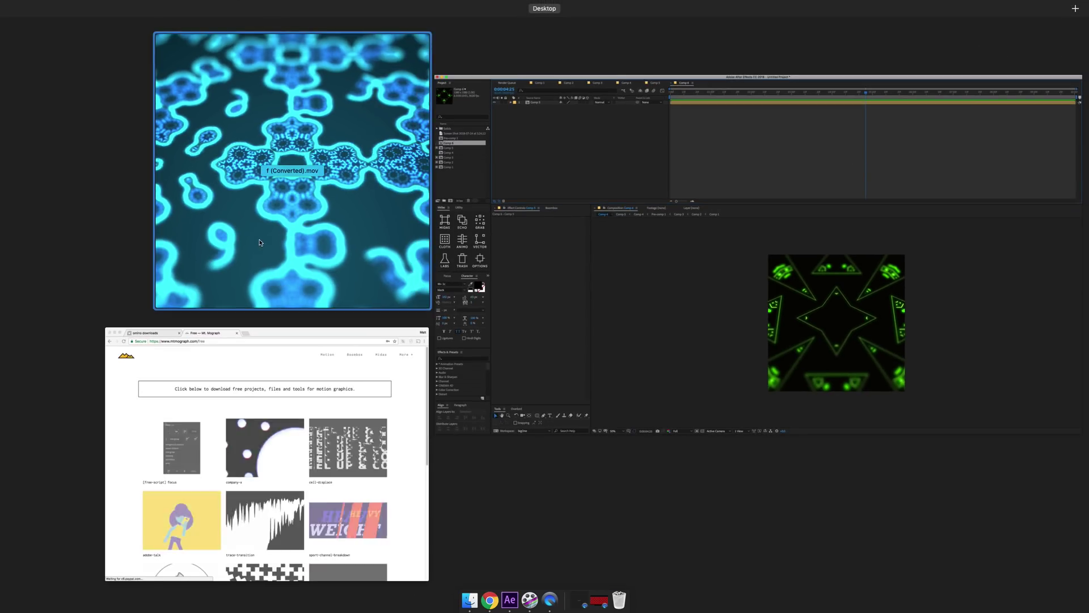
pyautogui.click(230, 119)
pyautogui.click(360, 505)
pyautogui.moveTo(358, 504); pyautogui.dragTo(342, 505)
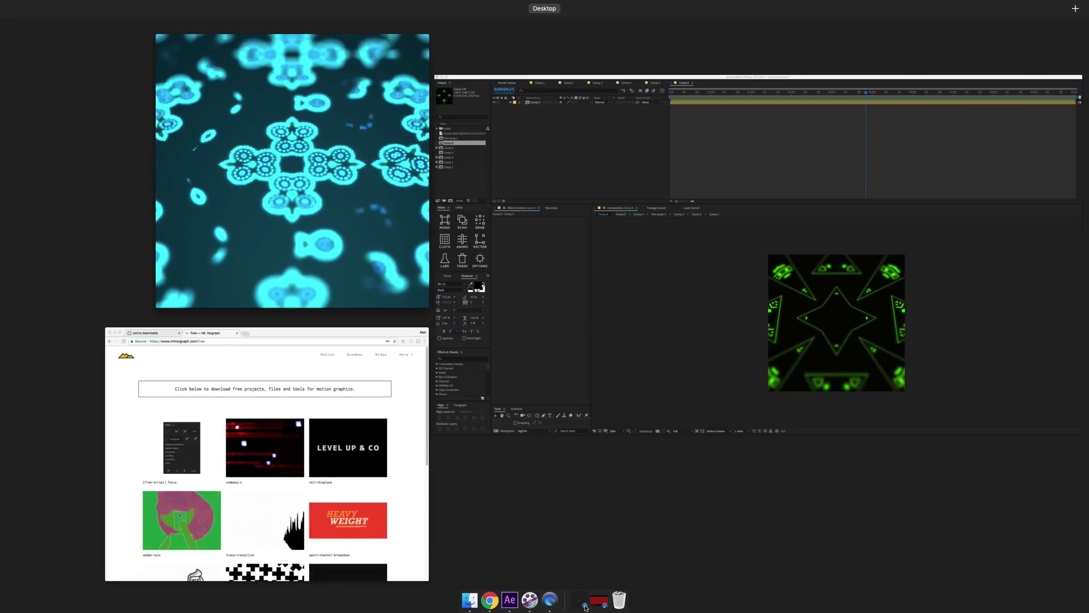
pyautogui.press('Escape')
# - Restore the minimized Comp 4 (Converted).mov movie and play it through
pyautogui.click(598, 601)
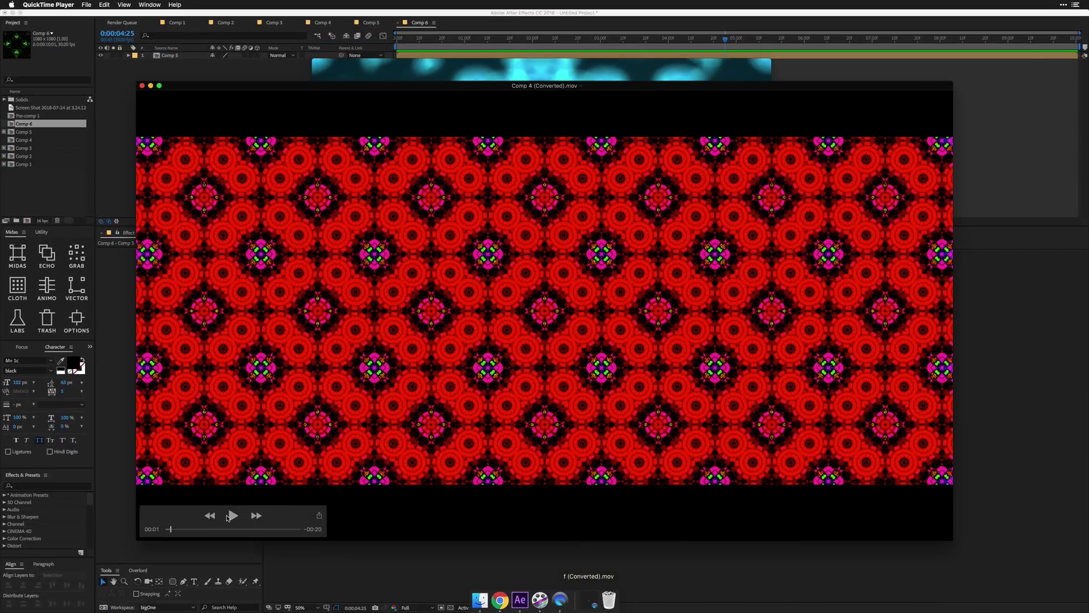
pyautogui.click(228, 517)
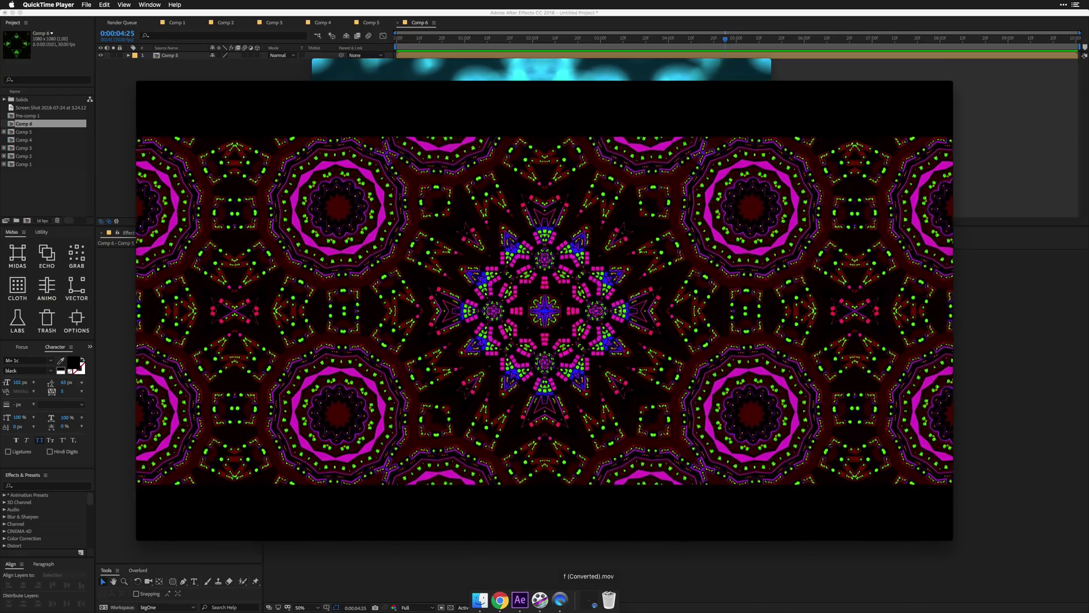
pyautogui.moveTo(483, 430)
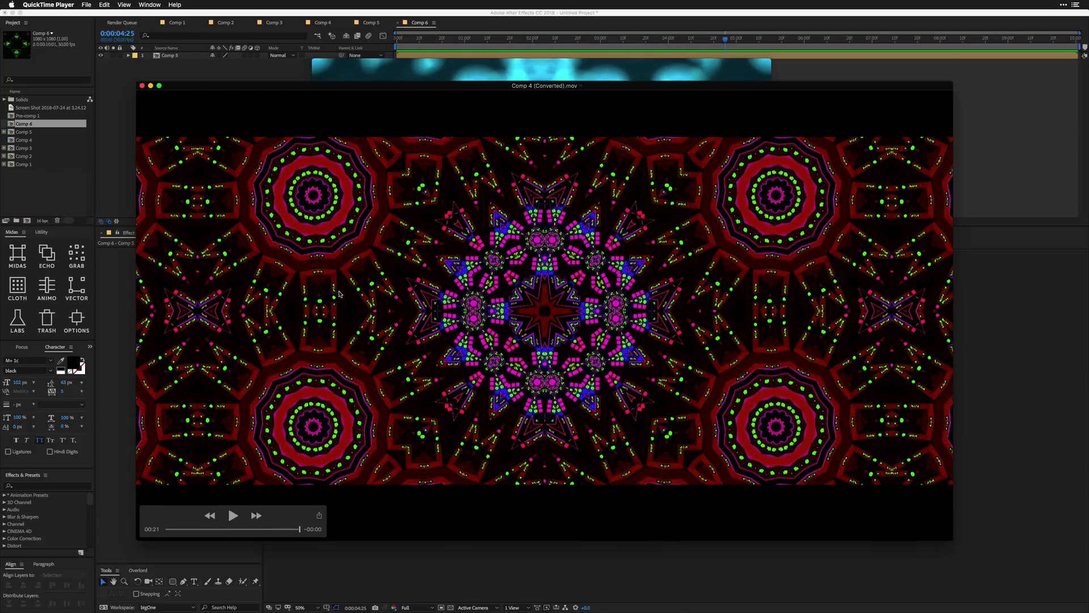
# - Close the Comp 4 and cyan movie windows, then show all open windows
pyautogui.press('super+w')
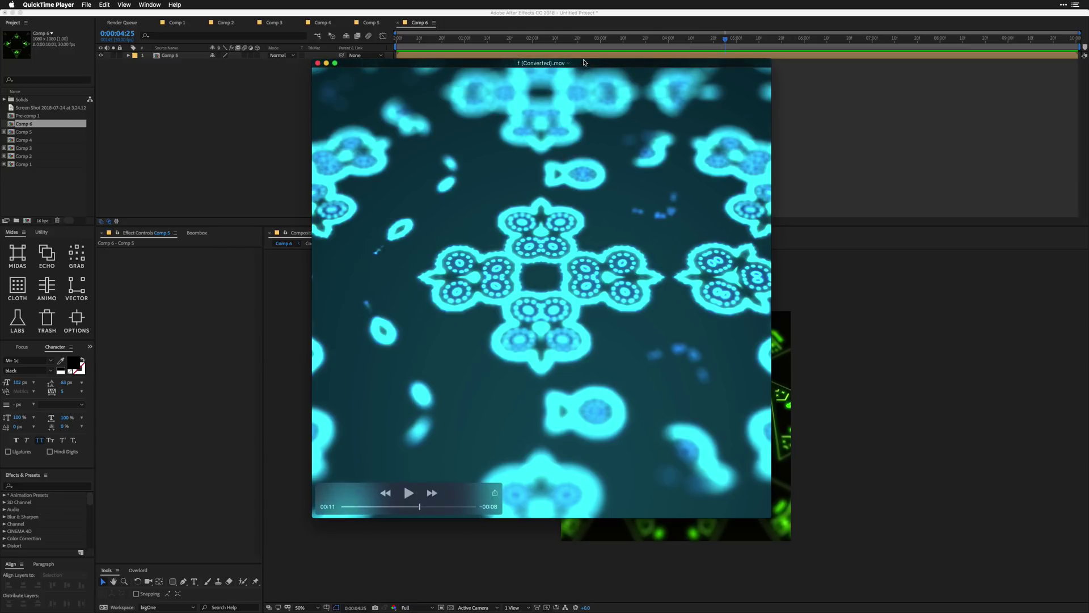
pyautogui.press('super+w')
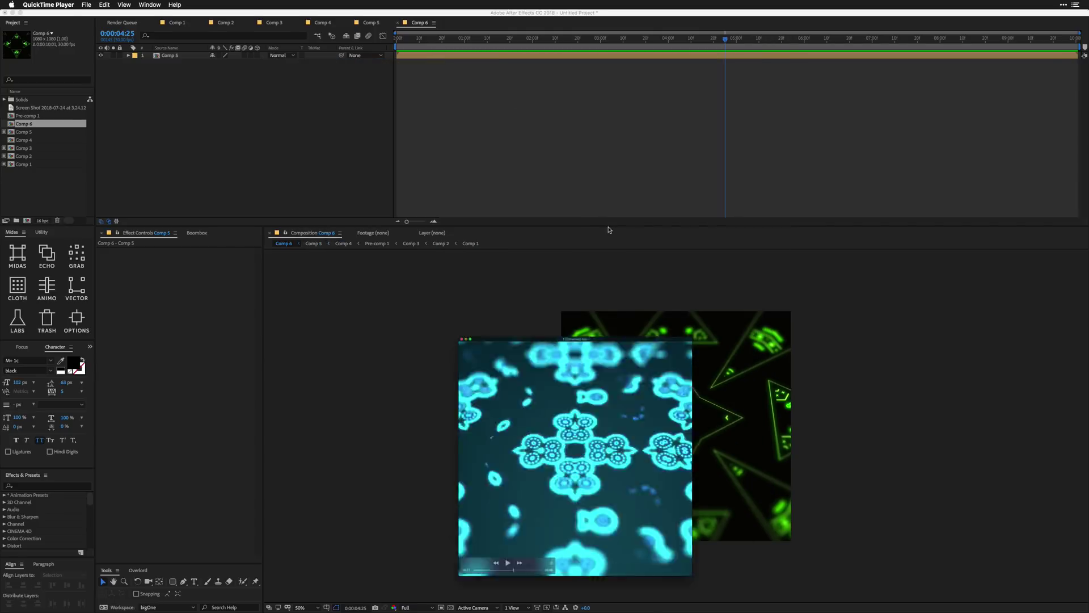
pyautogui.hotkey('ctrl', 'Up')
pyautogui.click(247, 452)
pyautogui.scroll(-10, 384, 377)
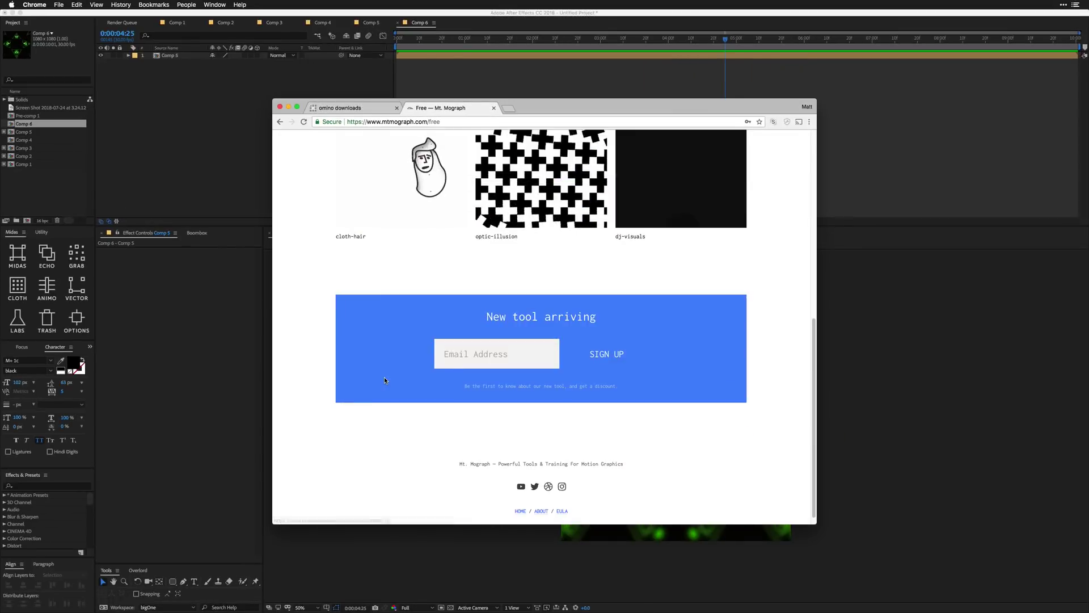
pyautogui.scroll(10, 384, 377)
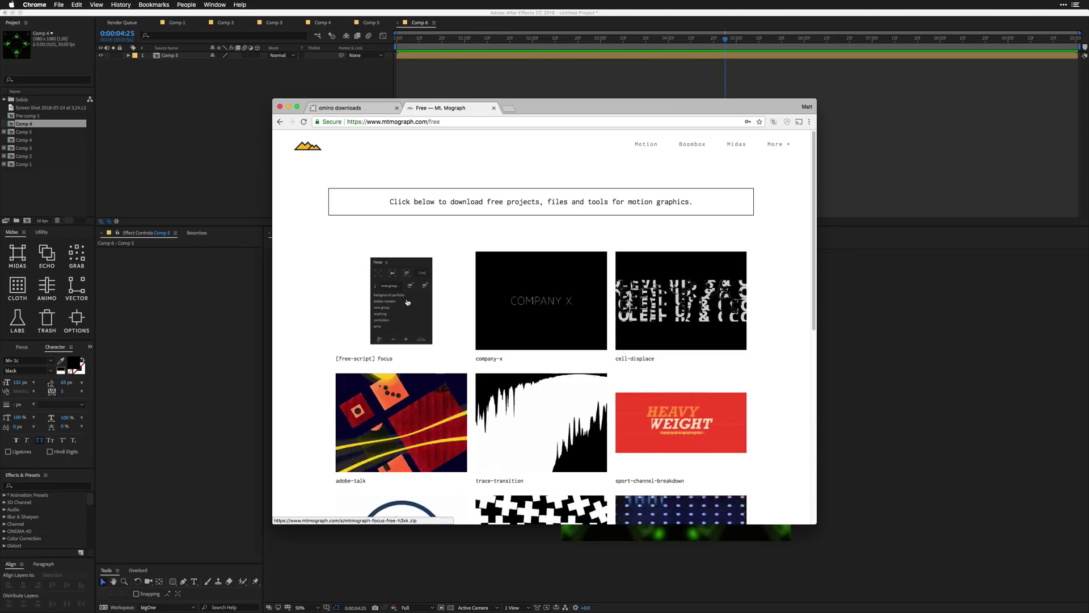
pyautogui.scroll(-2, 534, 245)
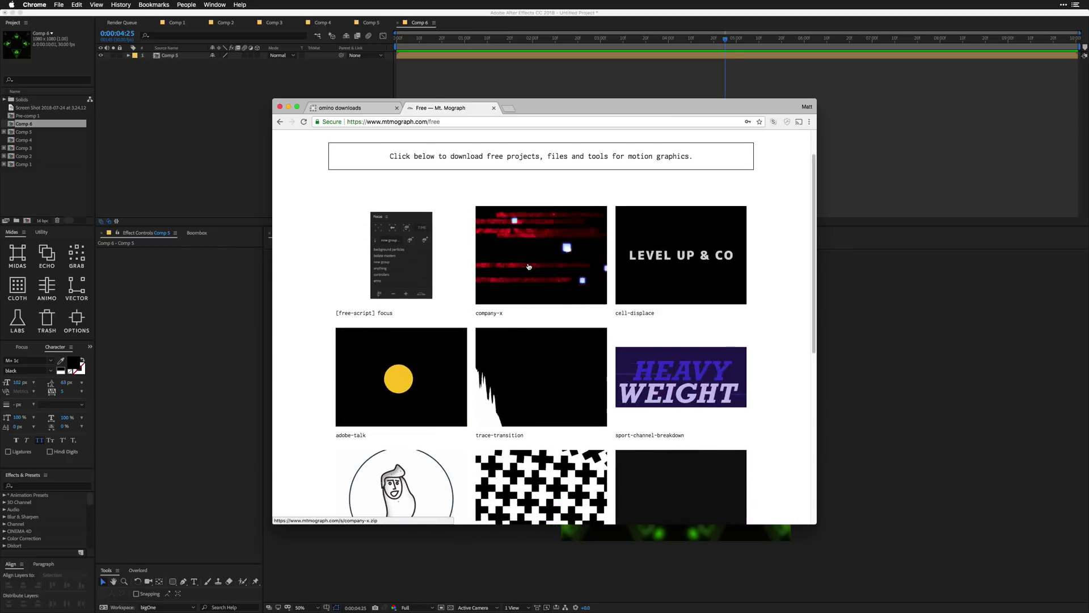